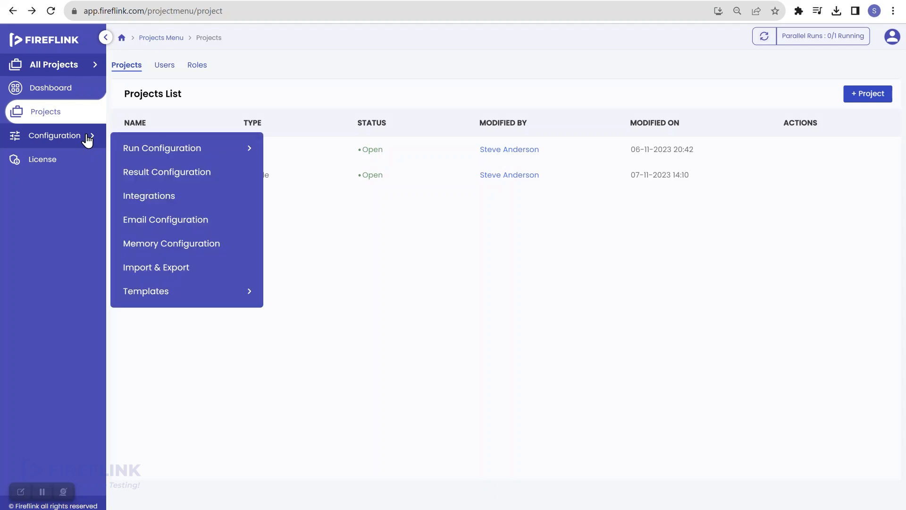
# - Go to the Integrations page through the sidebar's Configuration menu
pyautogui.moveTo(164, 158)
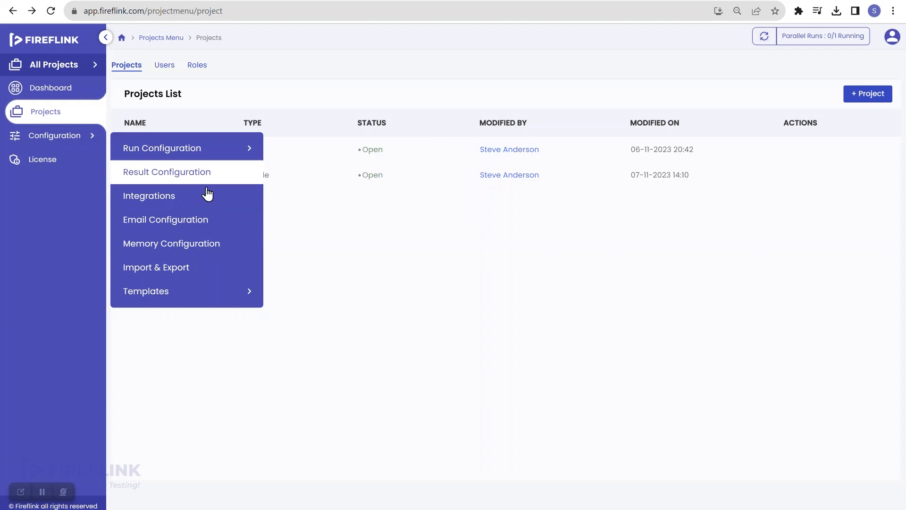
pyautogui.click(336, 243)
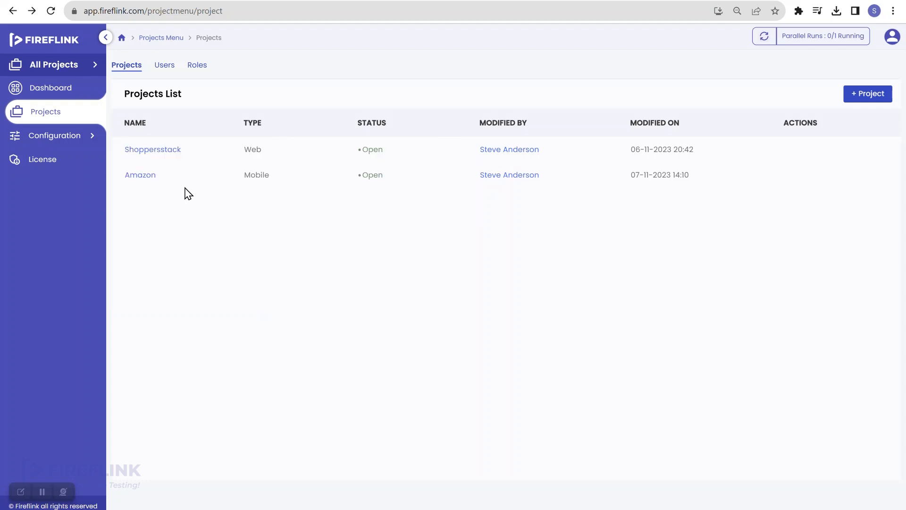
pyautogui.click(76, 143)
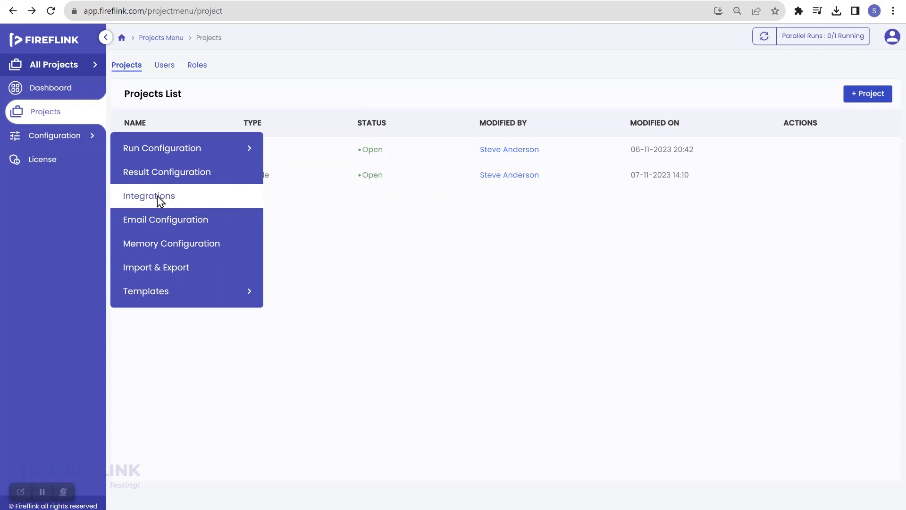
pyautogui.click(188, 206)
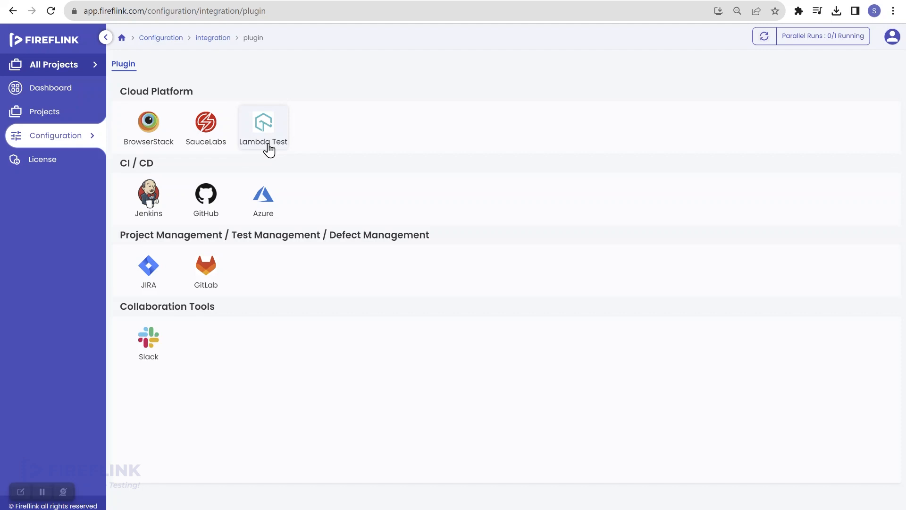
# - Open the BrowserStack integration tile, then go back to the Projects list
pyautogui.click(131, 125)
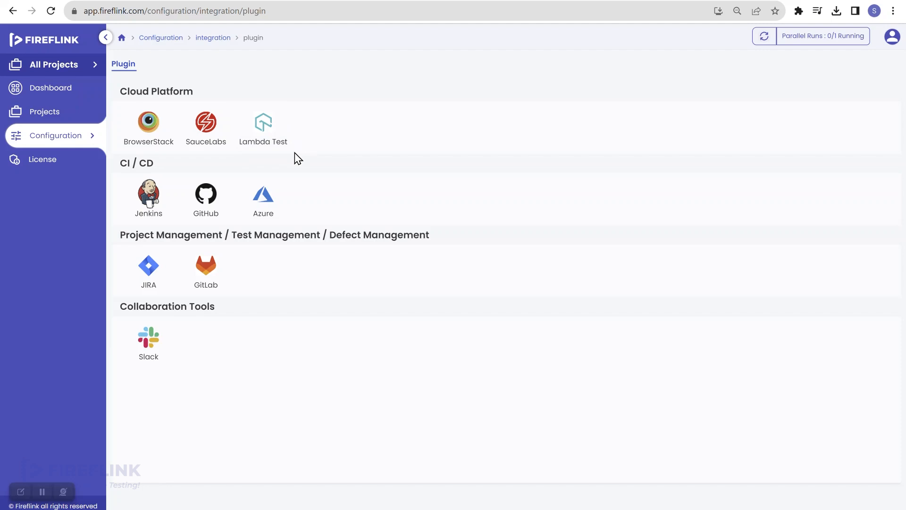
pyautogui.click(78, 121)
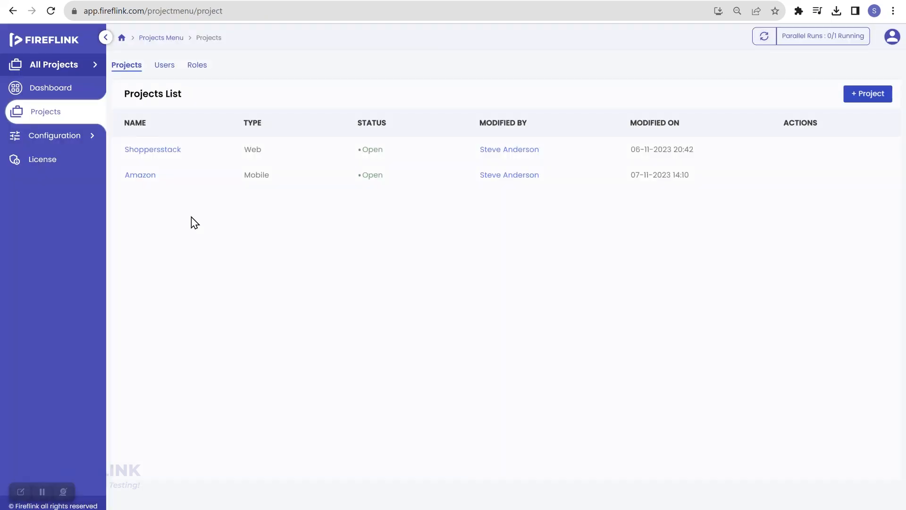
# - Open Shoppersstack's Registration > Shopper test case TC001 and its Quick Run Settings
pyautogui.click(169, 150)
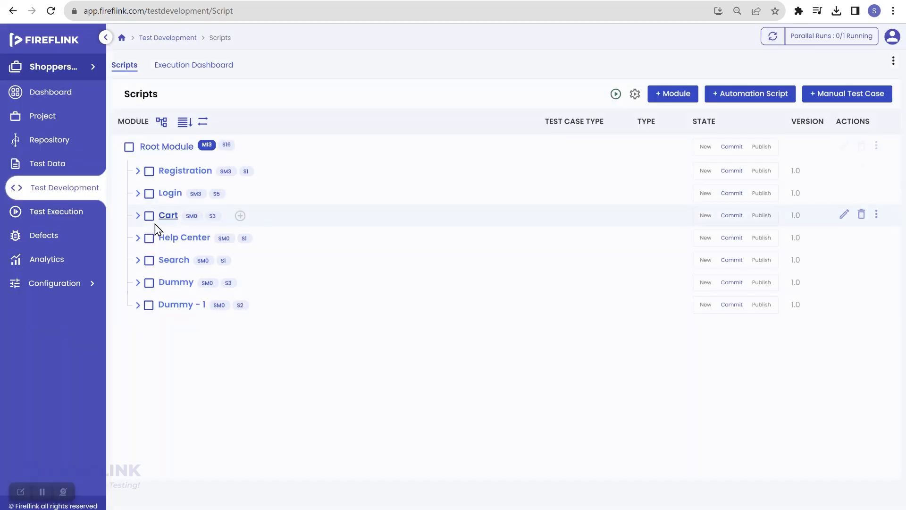
pyautogui.click(138, 173)
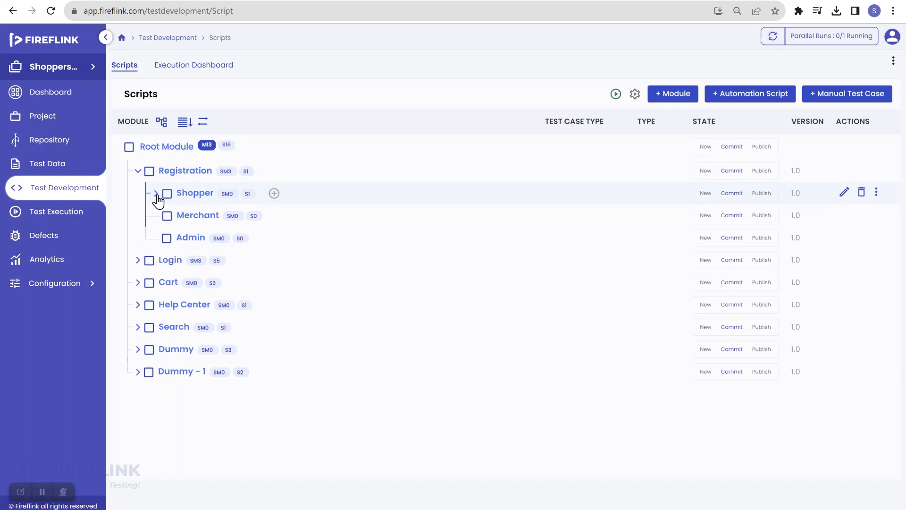
pyautogui.click(156, 194)
pyautogui.click(239, 217)
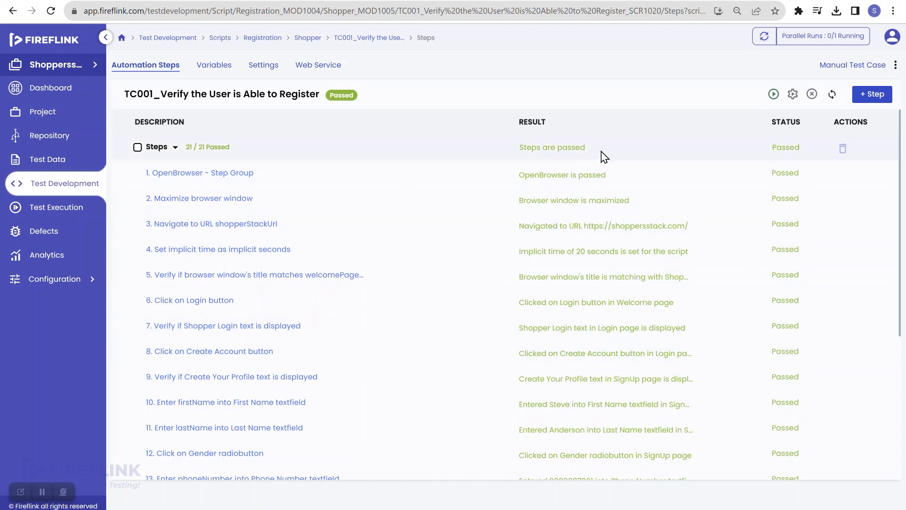
pyautogui.click(792, 97)
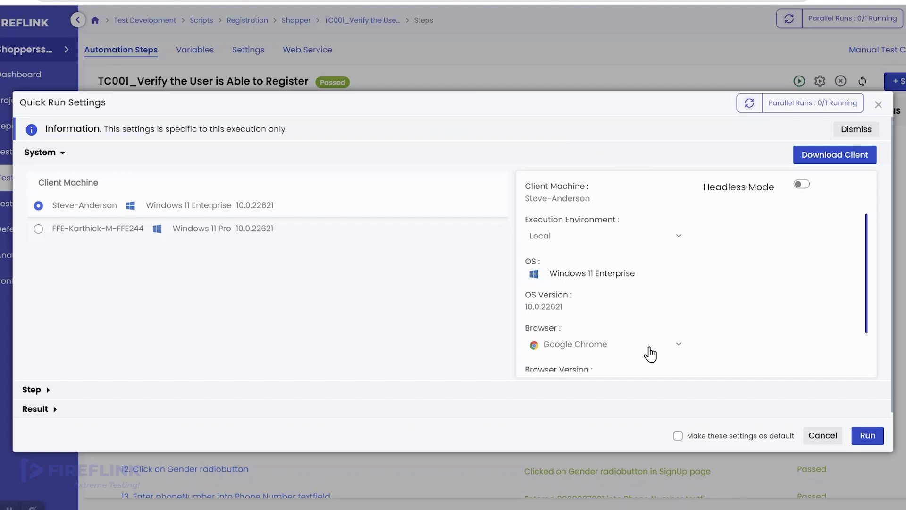
pyautogui.scroll(-1, 639, 296)
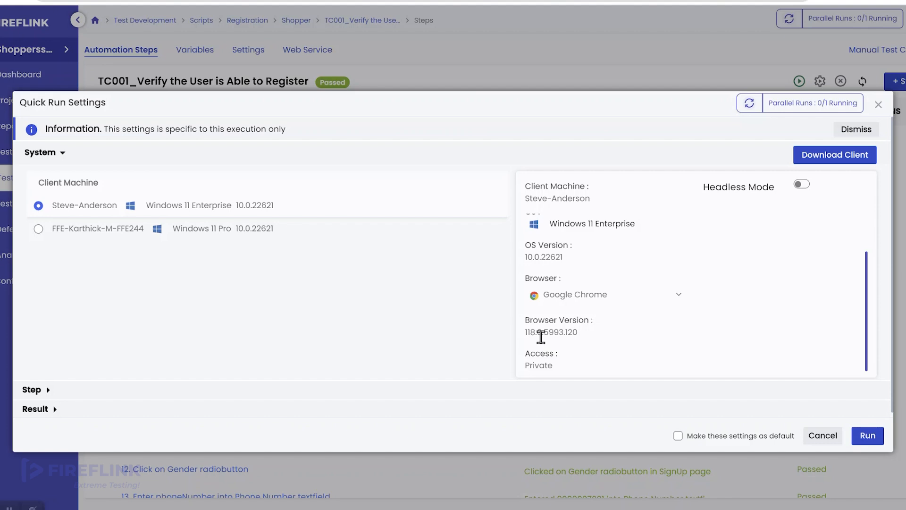
pyautogui.scroll(2, 541, 337)
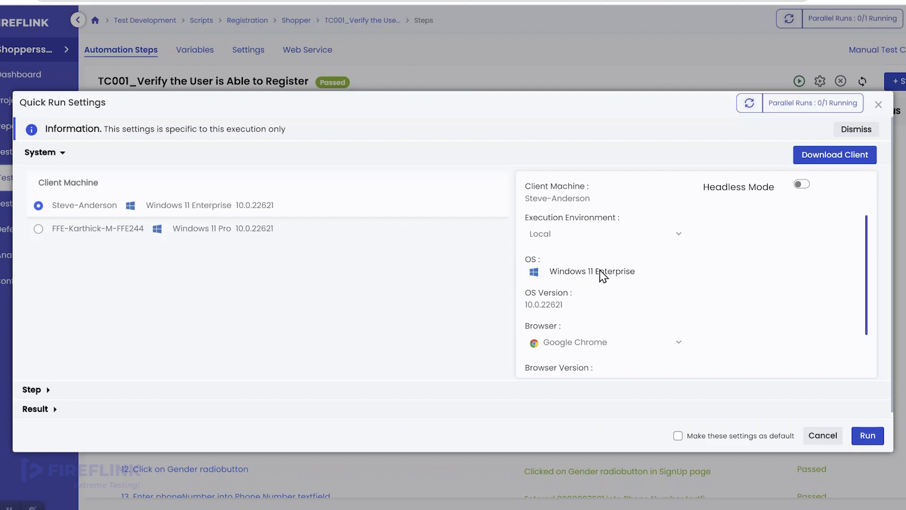
pyautogui.scroll(-1, 600, 273)
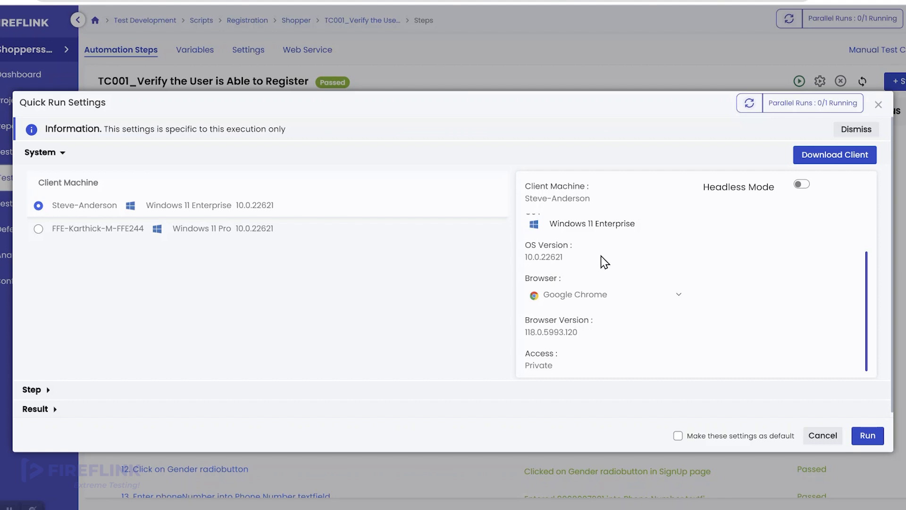
pyautogui.scroll(1, 604, 262)
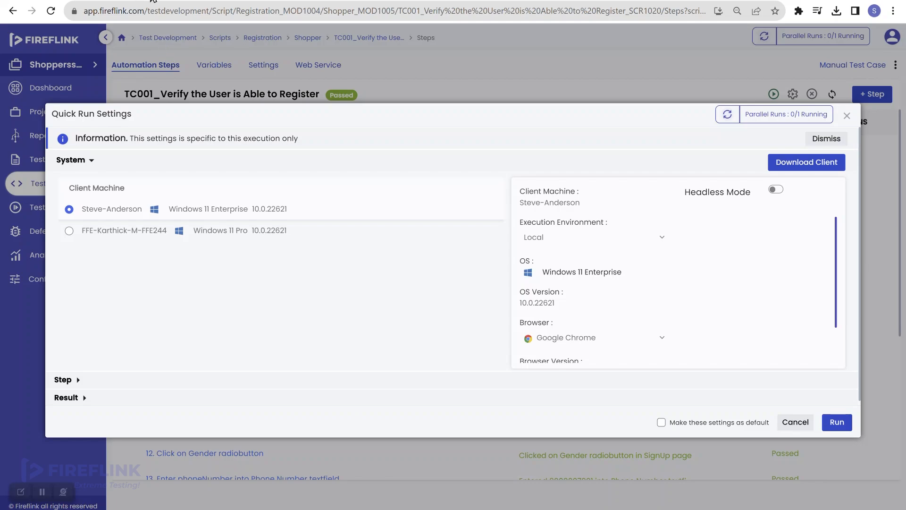
# - In a new Chrome tab, search Google for browserstack and open the BrowserStack site
pyautogui.hotkey('ctrl', 't')
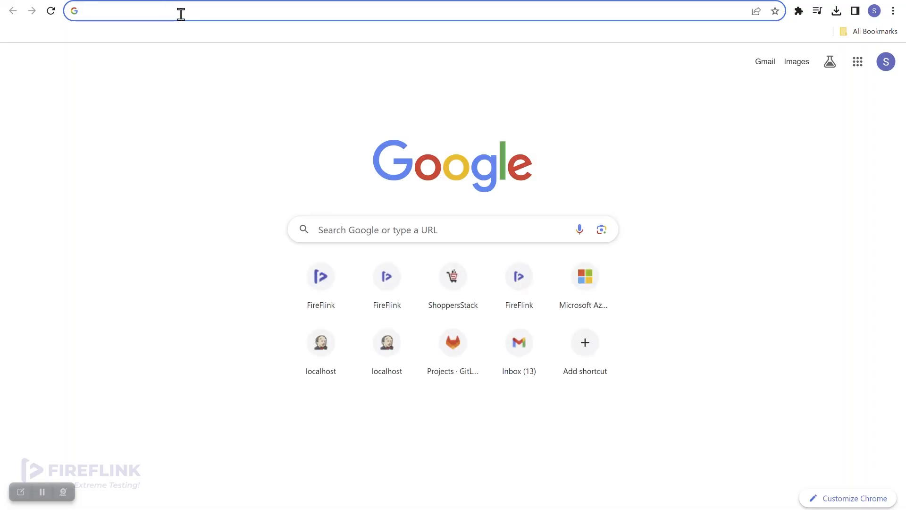
pyautogui.click(180, 14)
pyautogui.write('browse')
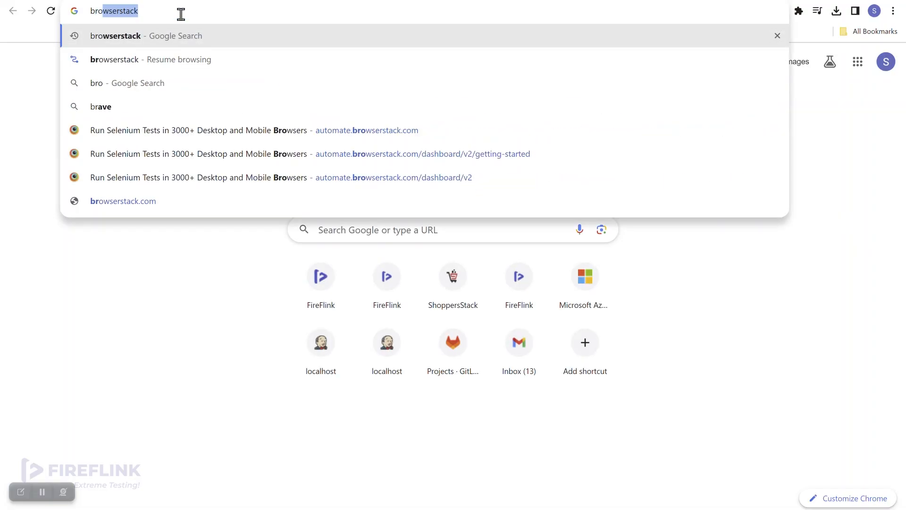
pyautogui.write('r')
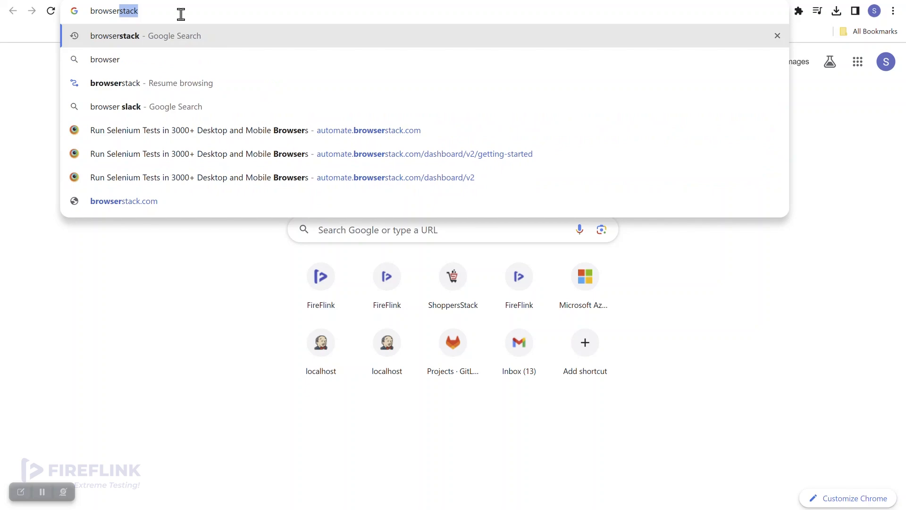
pyautogui.press('Return')
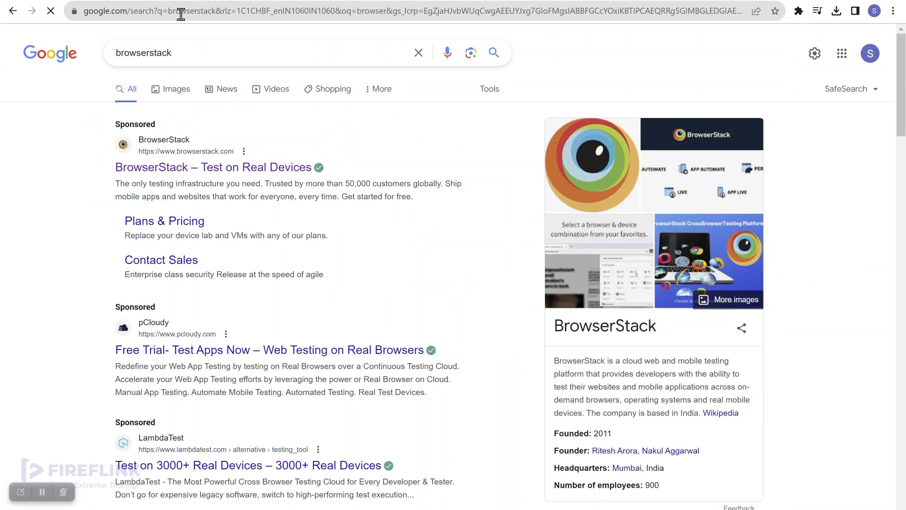
pyautogui.click(224, 176)
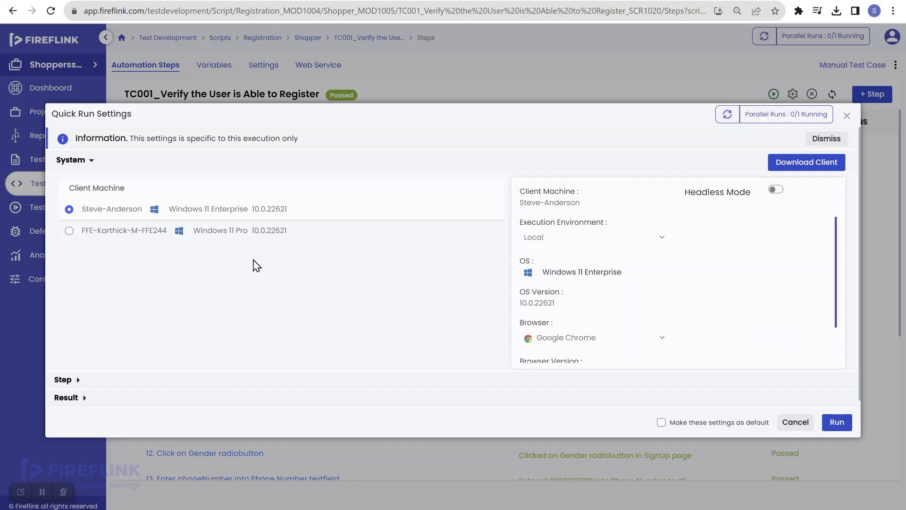
# - Cancel the Quick Run Settings without running and bring the BrowserStack tab forward
pyautogui.click(795, 421)
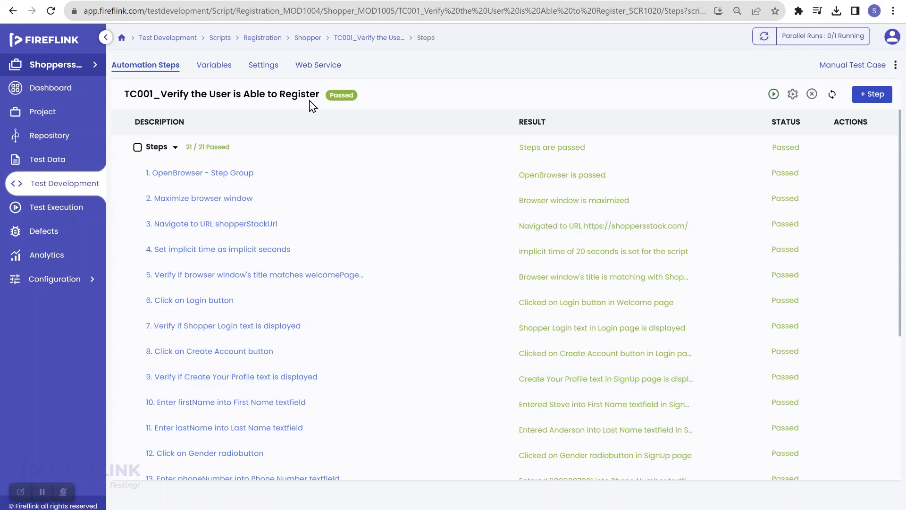
pyautogui.click(222, 1)
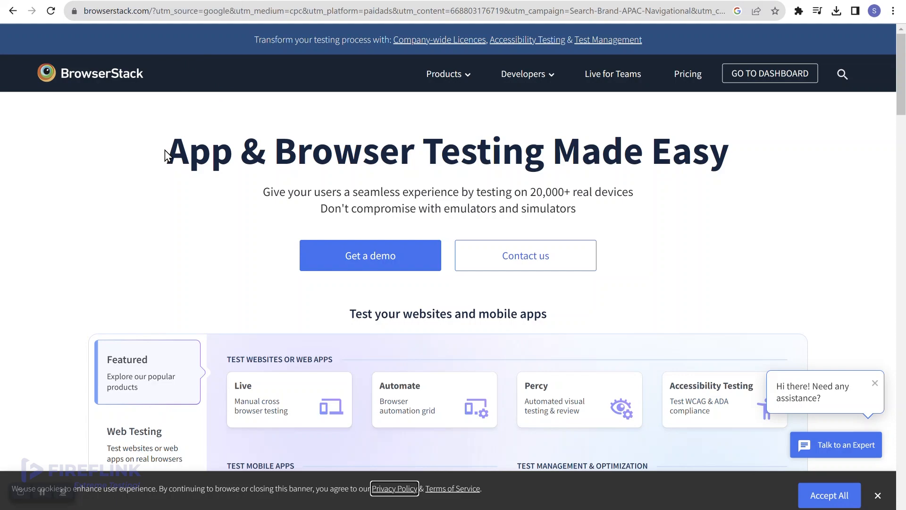
# - Switch between the BrowserStack and Fireflink tabs, ending on Fireflink's project selector
pyautogui.click(63, 1)
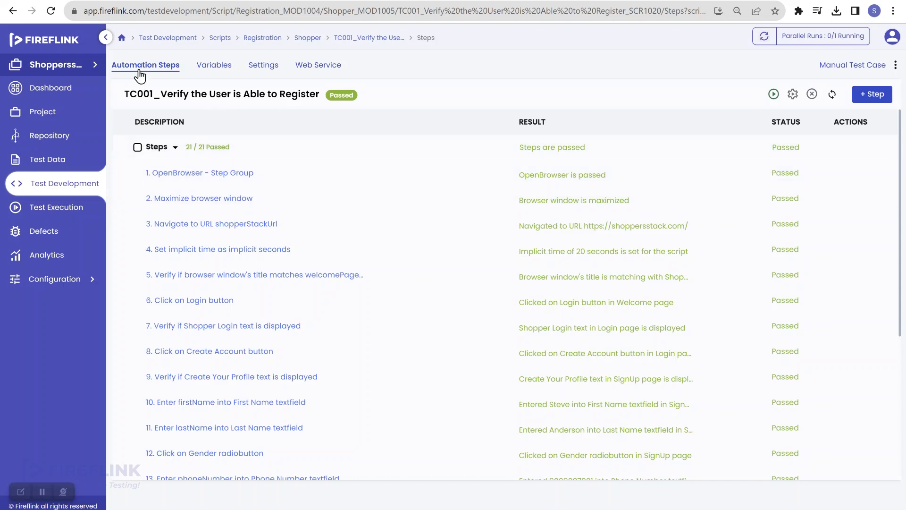
pyautogui.click(238, 1)
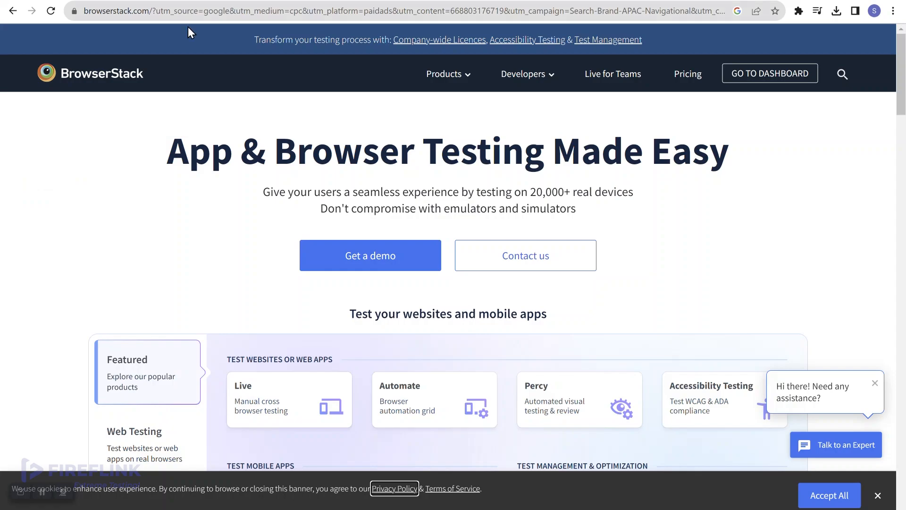
pyautogui.click(184, 1)
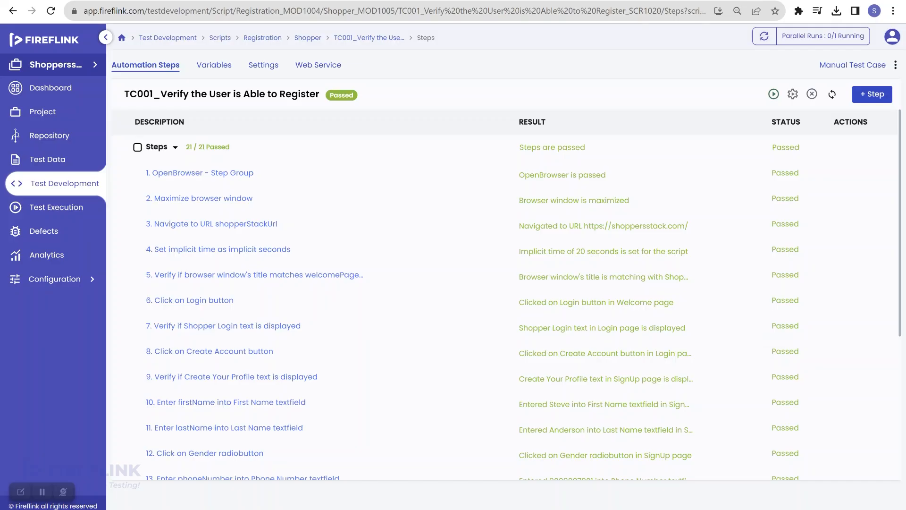
pyautogui.click(75, 69)
# - Switch to All Projects and open Configuration > Integrations
pyautogui.click(141, 97)
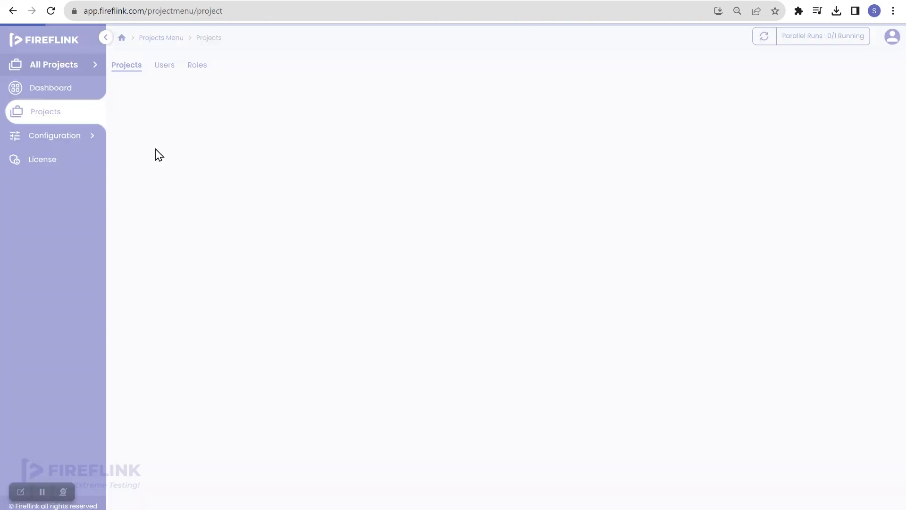
pyautogui.click(73, 140)
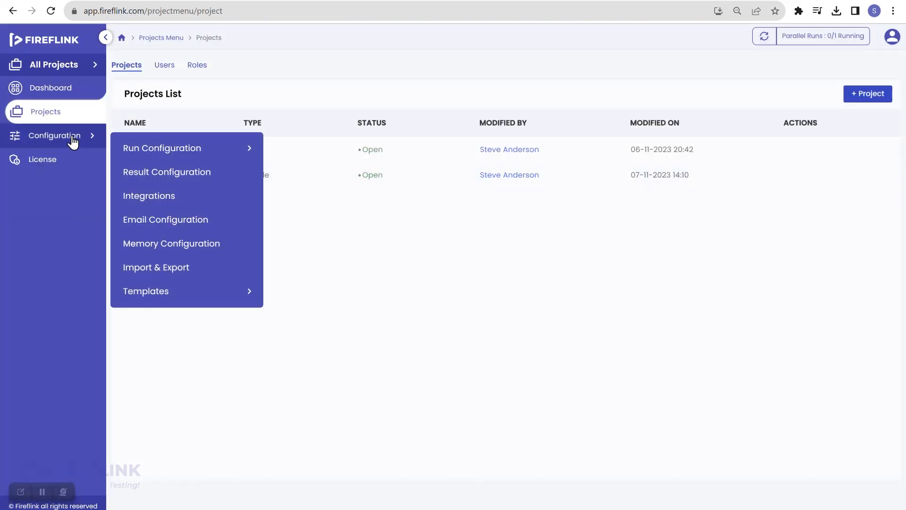
pyautogui.click(173, 198)
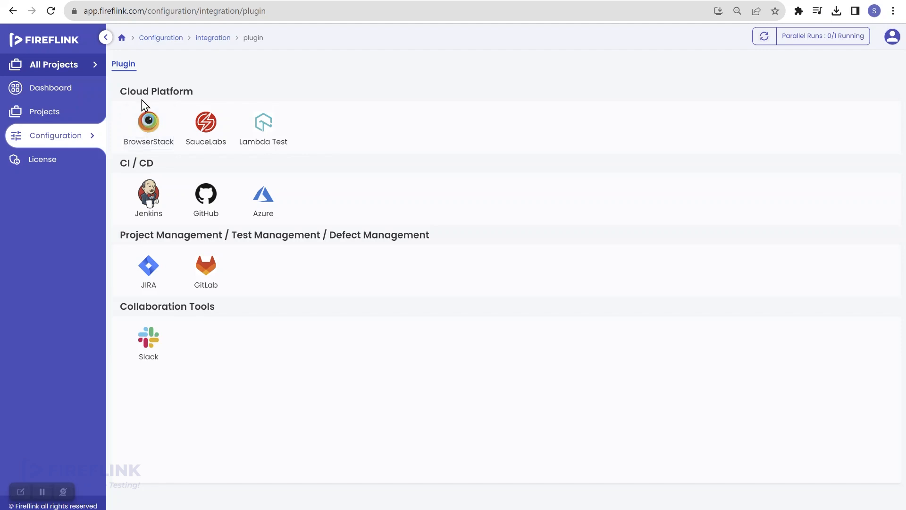
# - Choose the BrowserStack Cloud Platform integration and return to its Fireflink configuration page
pyautogui.click(147, 135)
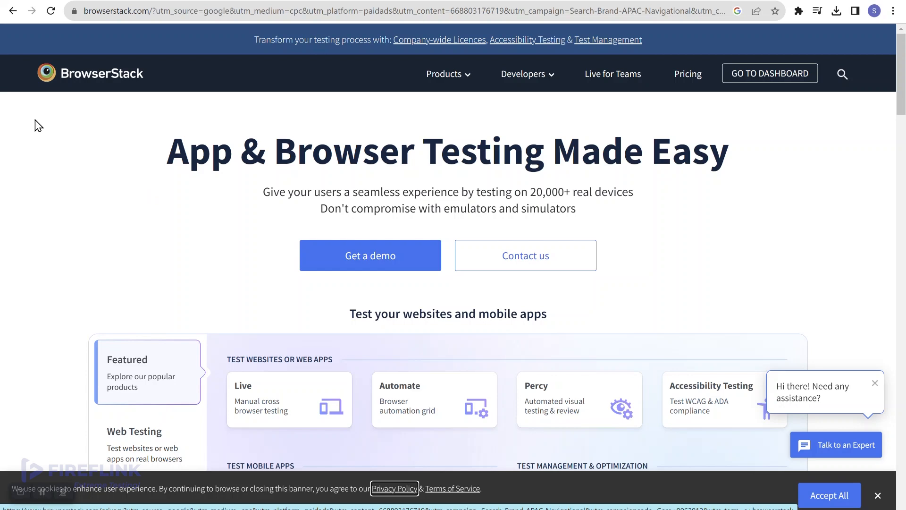
pyautogui.click(40, 0)
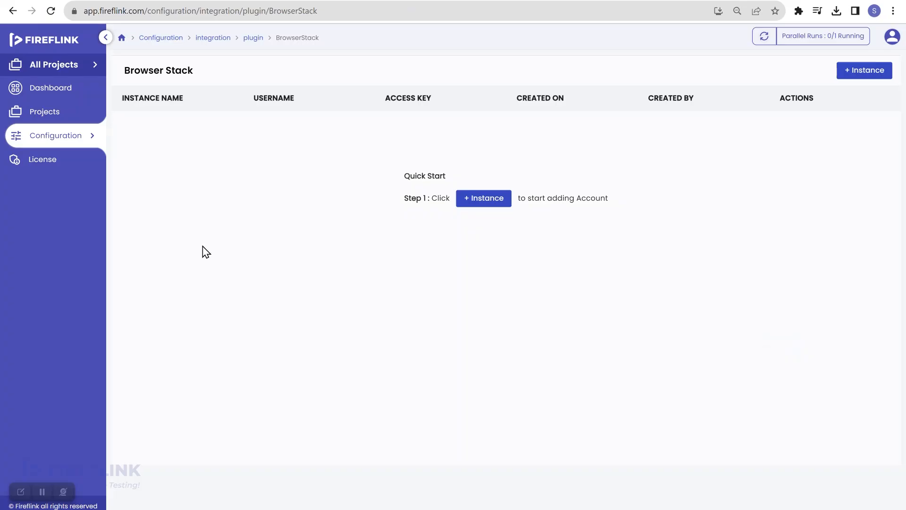
# - Start a BrowserStack instance named 'Instance' and clear the autofilled UserName and Access Key
pyautogui.click(493, 207)
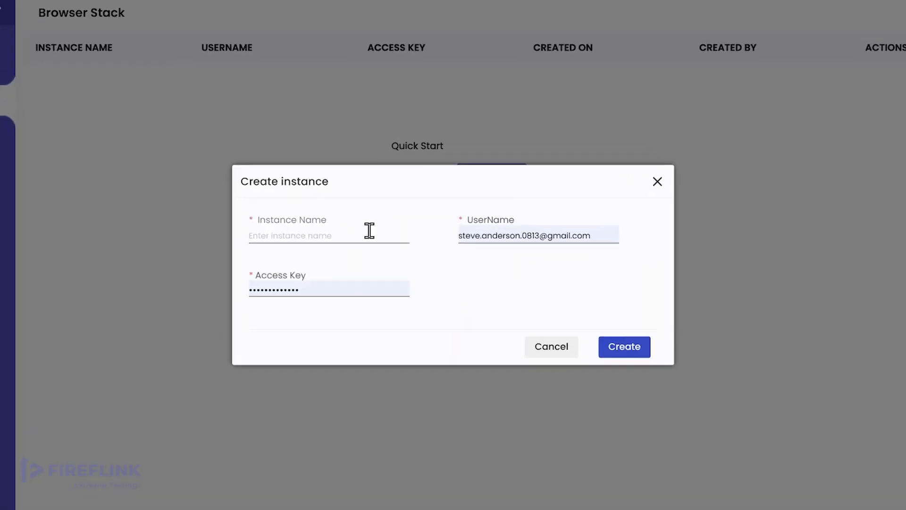
pyautogui.click(261, 217)
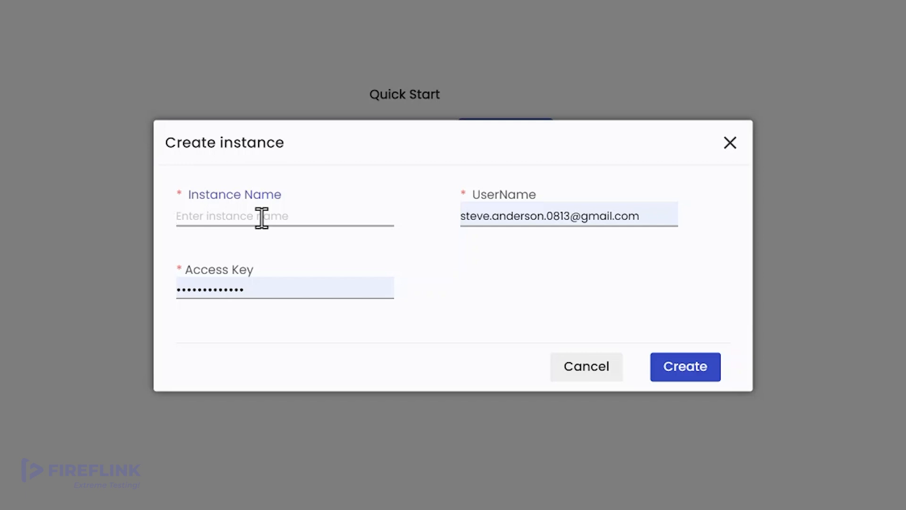
pyautogui.write('Instance')
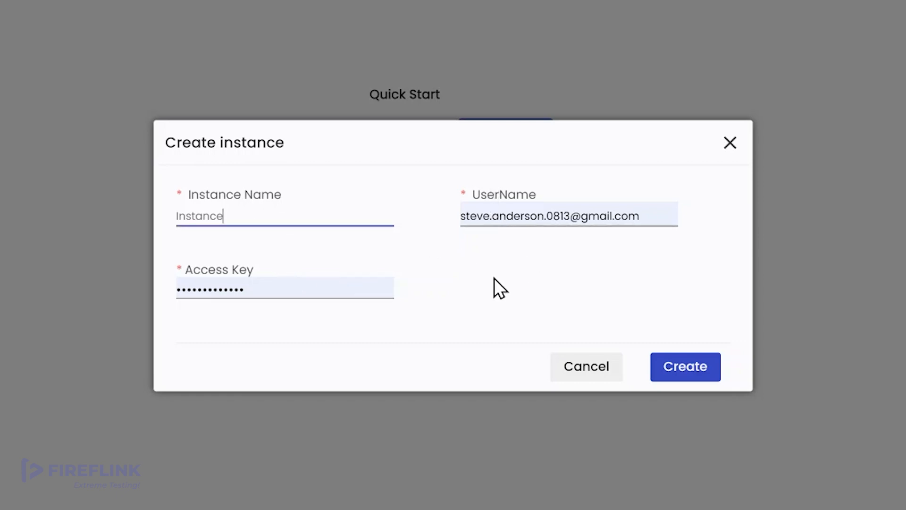
pyautogui.click(638, 217)
pyautogui.hotkey('ctrl', 'a')
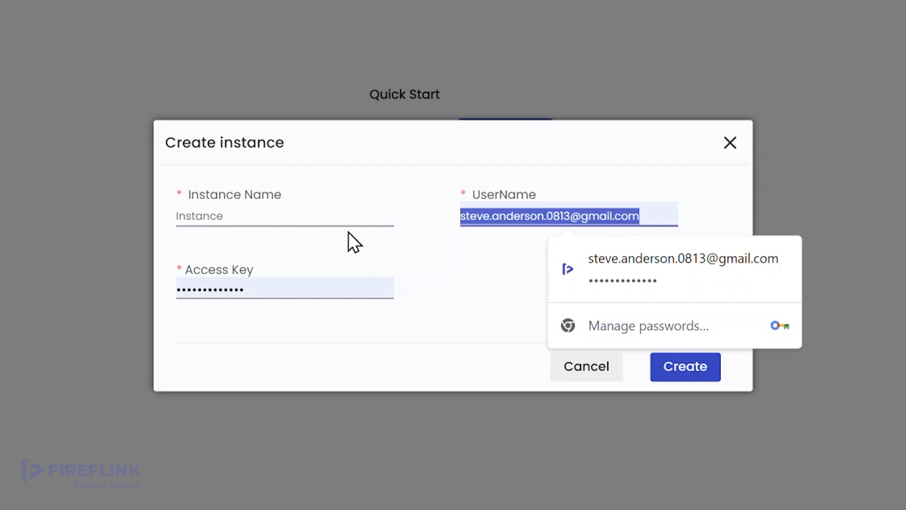
pyautogui.press('BackSpace')
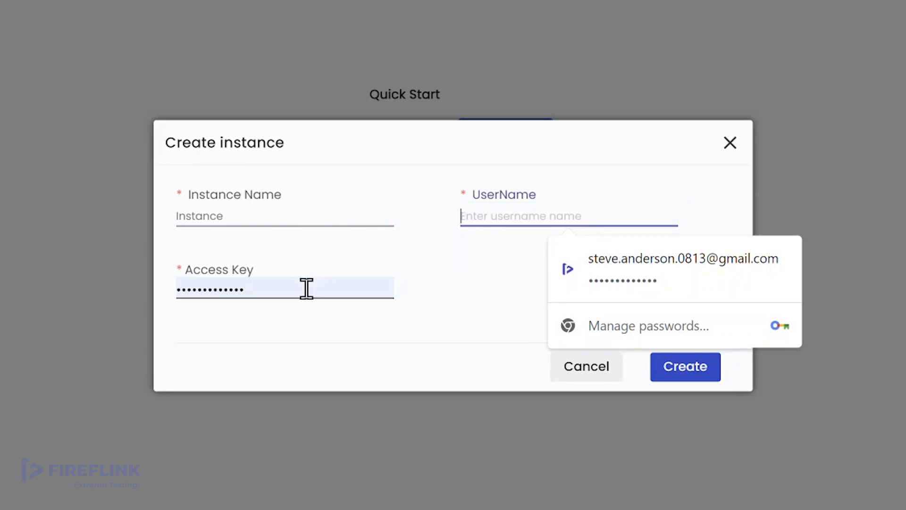
pyautogui.click(307, 288)
pyautogui.press('BackSpace')
pyautogui.press('BackSpace')
pyautogui.press('BackSpace')
pyautogui.press('BackSpace')
pyautogui.press('BackSpace')
pyautogui.press('BackSpace')
pyautogui.press('BackSpace')
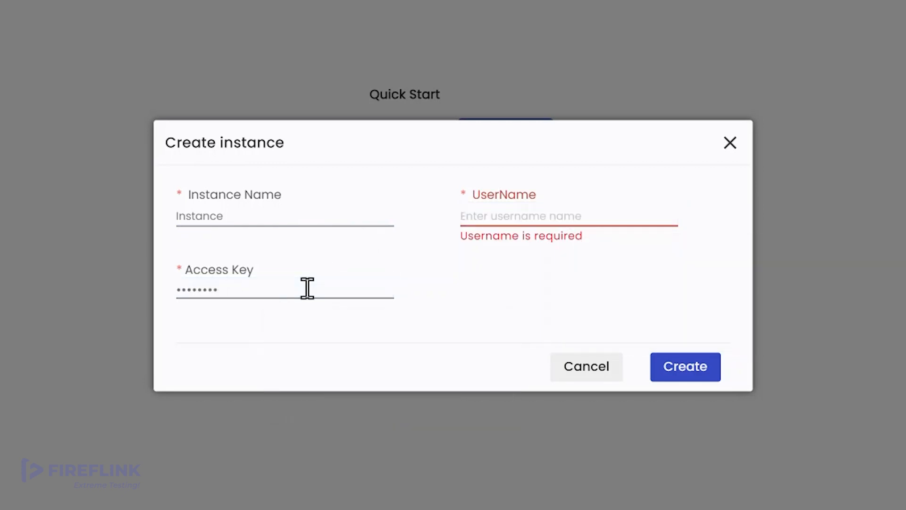
pyautogui.press('BackSpace')
pyautogui.press('BackSpace')
pyautogui.press('BackSpace')
pyautogui.press('BackSpace')
pyautogui.press('BackSpace')
pyautogui.press('BackSpace')
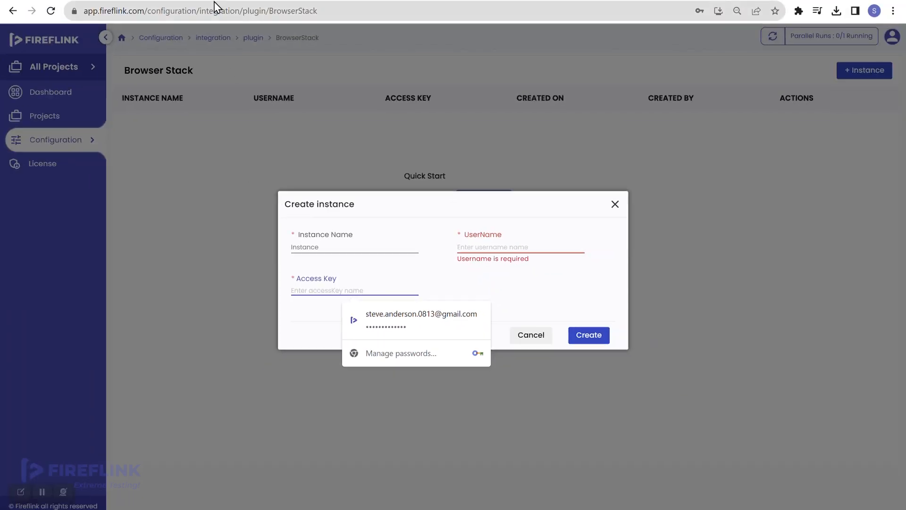
# - On the BrowserStack website, go to the Automate dashboard's Get Started page
pyautogui.click(215, 1)
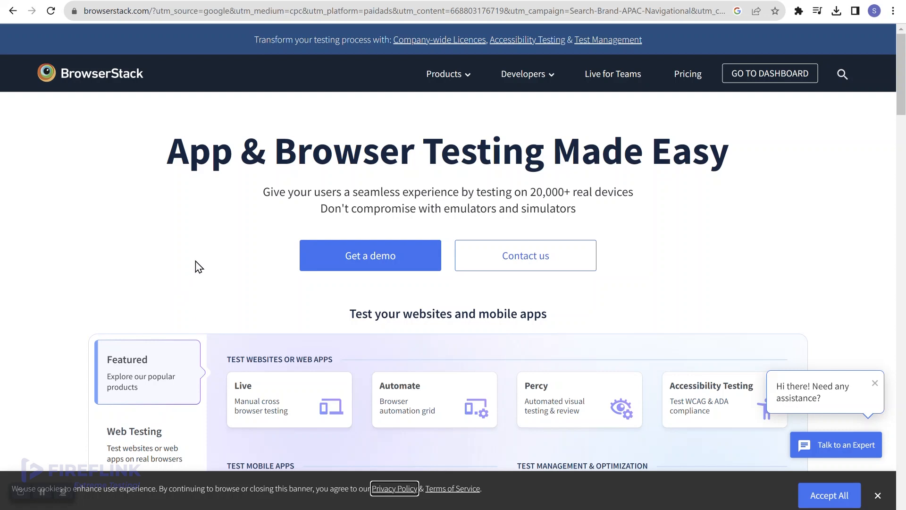
pyautogui.click(752, 81)
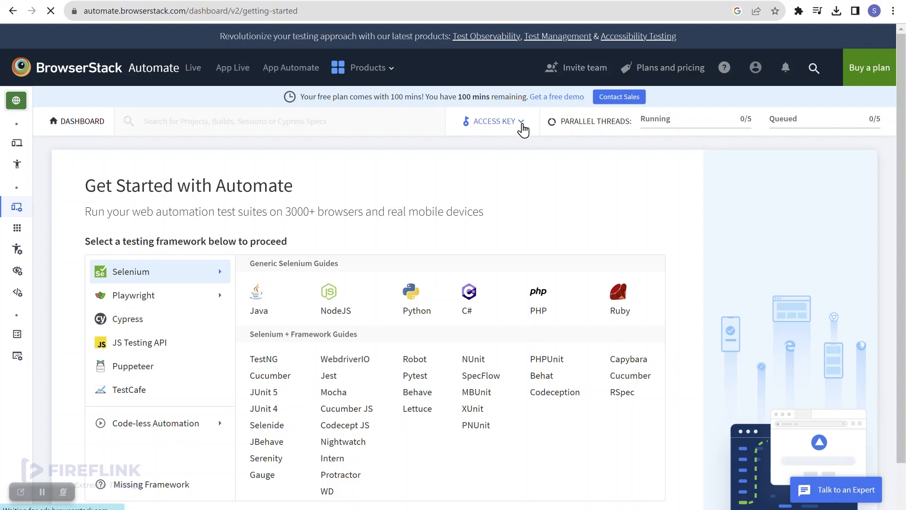
# - Reveal the BrowserStack user name and access key, then copy the user name
pyautogui.click(522, 128)
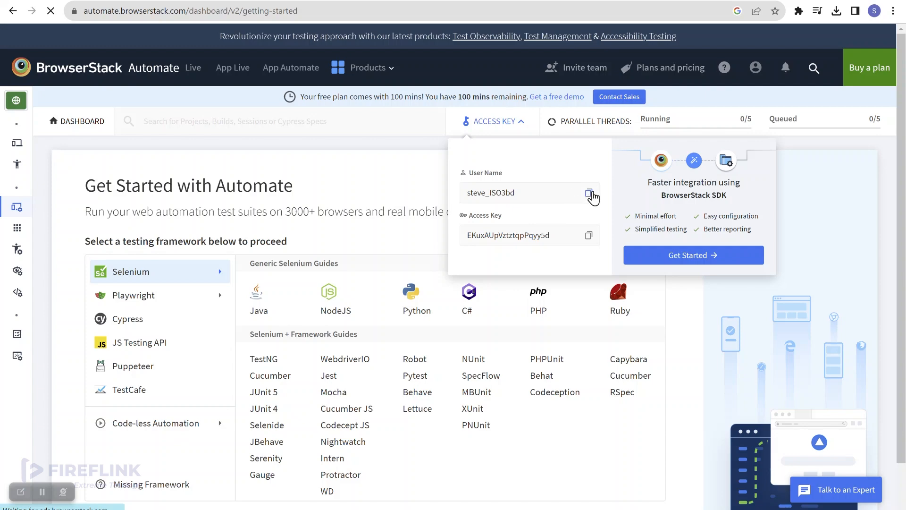
pyautogui.click(589, 195)
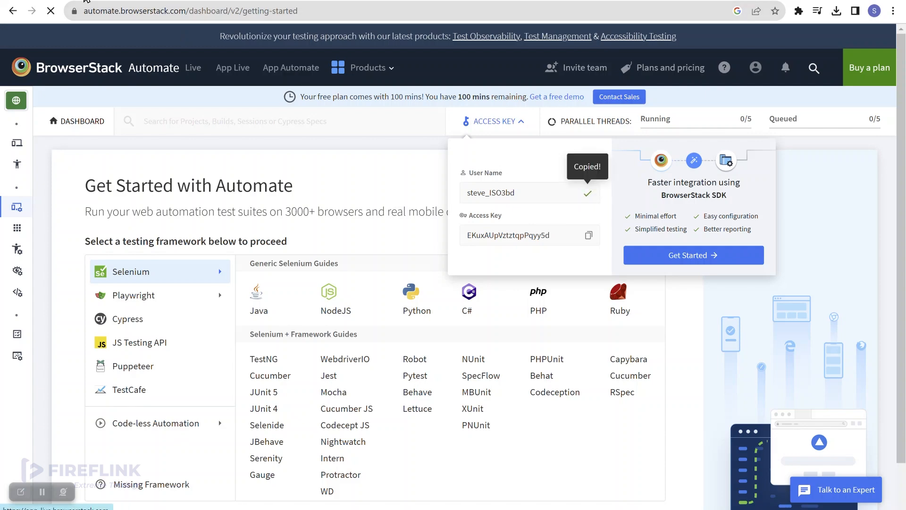
# - Paste the copied BrowserStack user name into Fireflink's UserName field
pyautogui.click(86, 1)
pyautogui.click(469, 247)
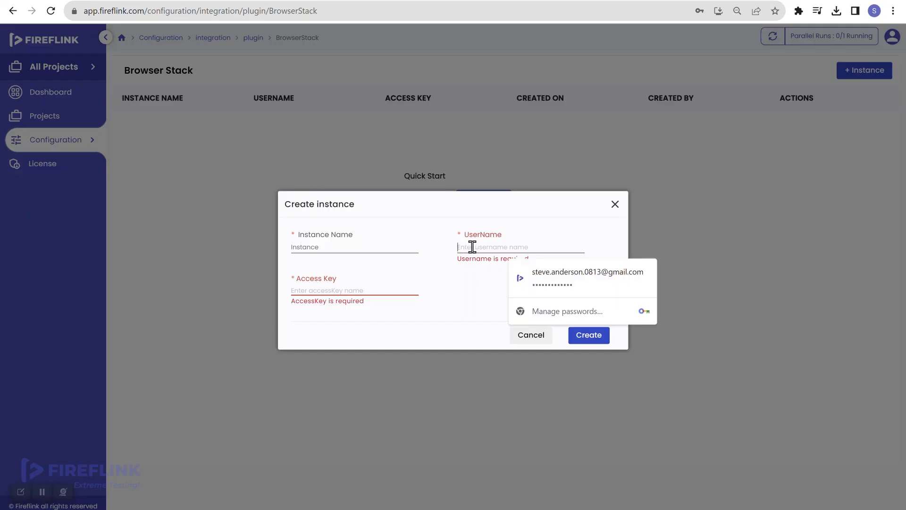
pyautogui.hotkey('ctrl', 'v')
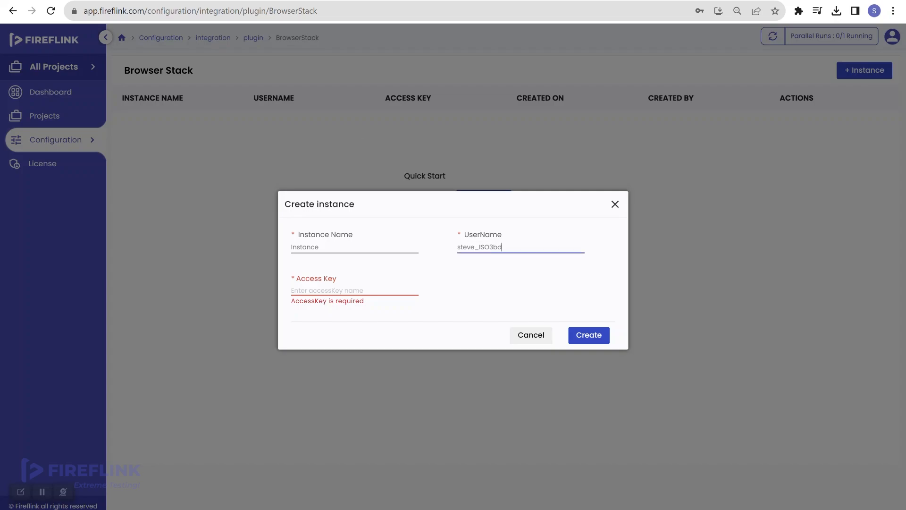
# - Copy the BrowserStack access key into Access Key and create the instance
pyautogui.click(226, 0)
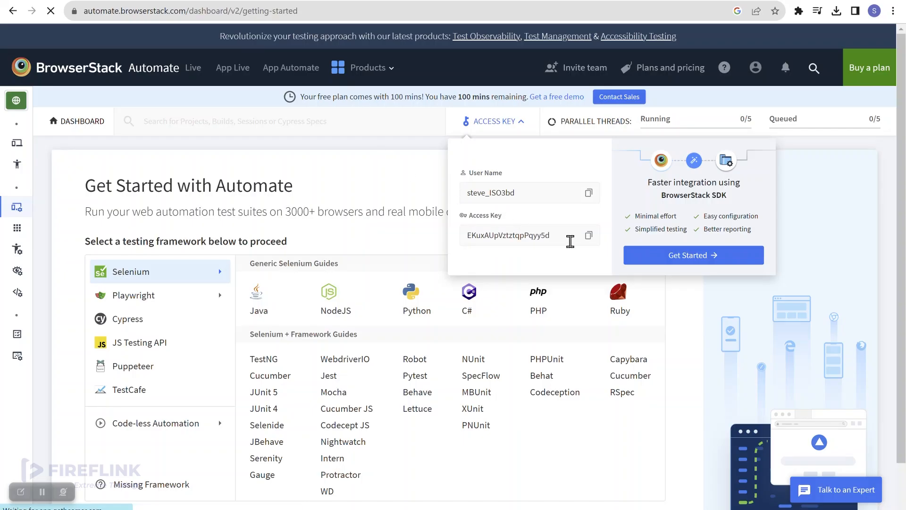
pyautogui.click(589, 236)
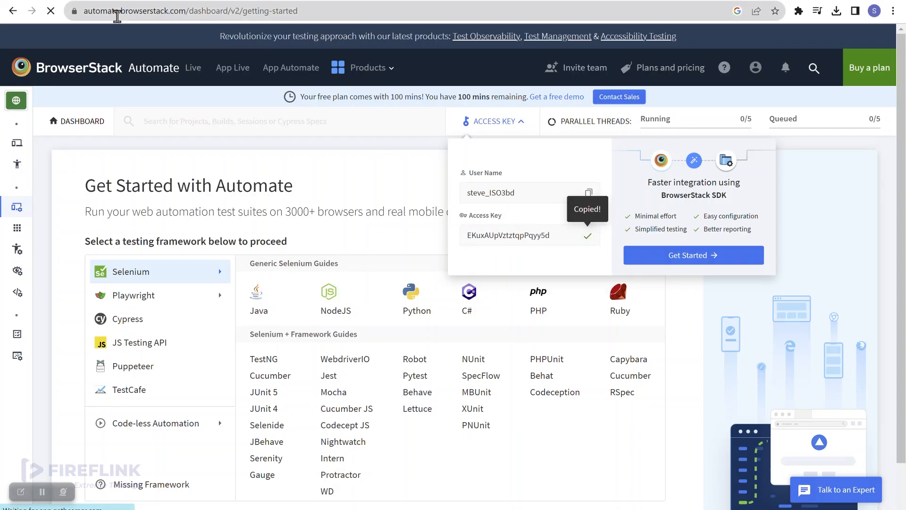
pyautogui.click(82, 1)
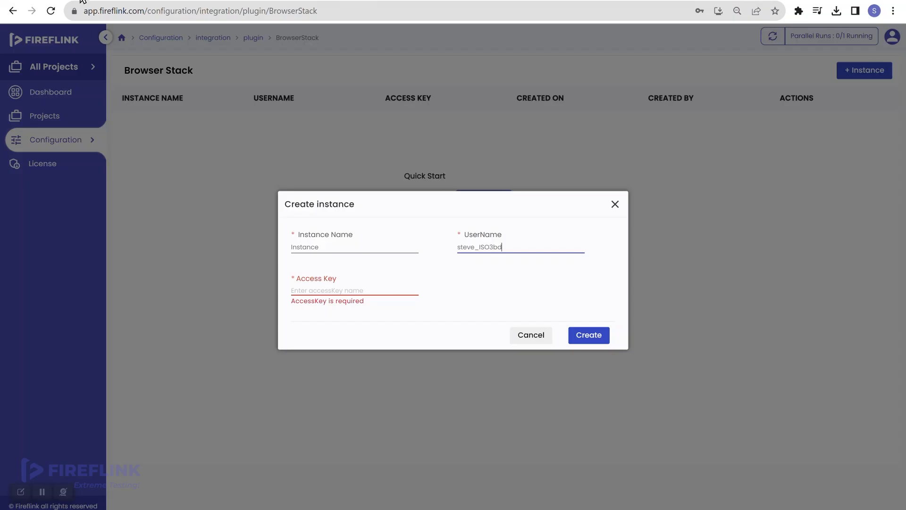
pyautogui.click(309, 286)
pyautogui.hotkey('ctrl', 'v')
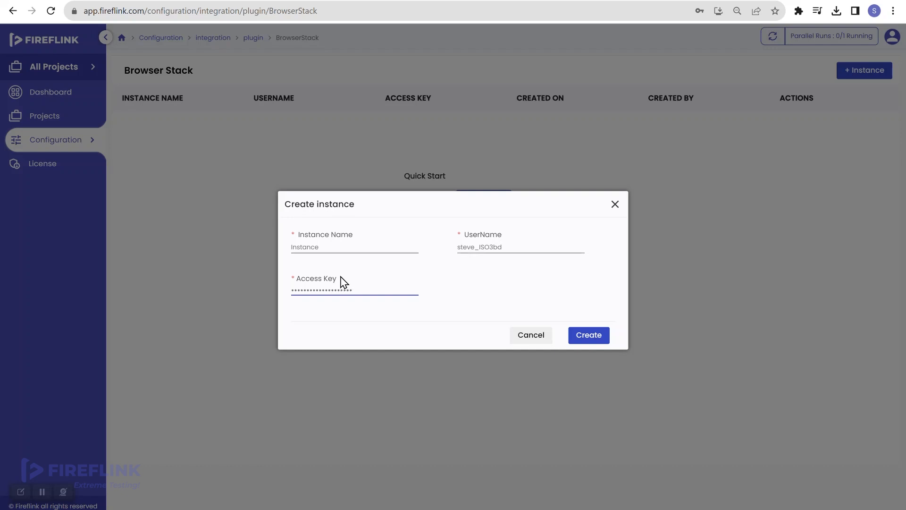
pyautogui.click(589, 336)
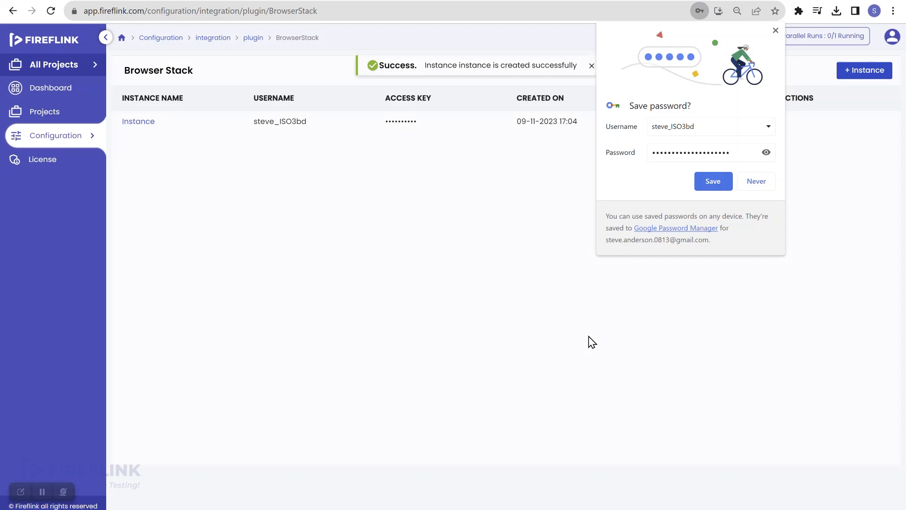
# - Decline saving the password and open Shoppersstack's Registration > Shopper > TC001 script
pyautogui.click(757, 185)
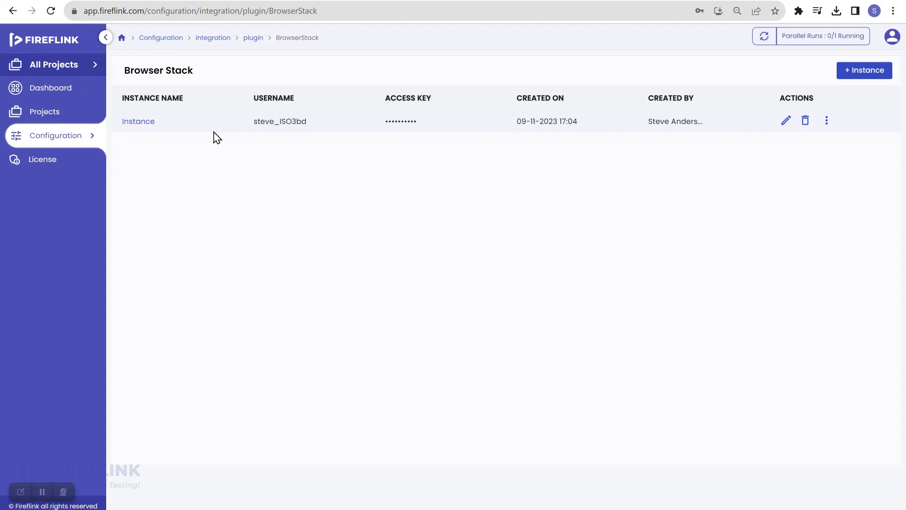
pyautogui.click(38, 114)
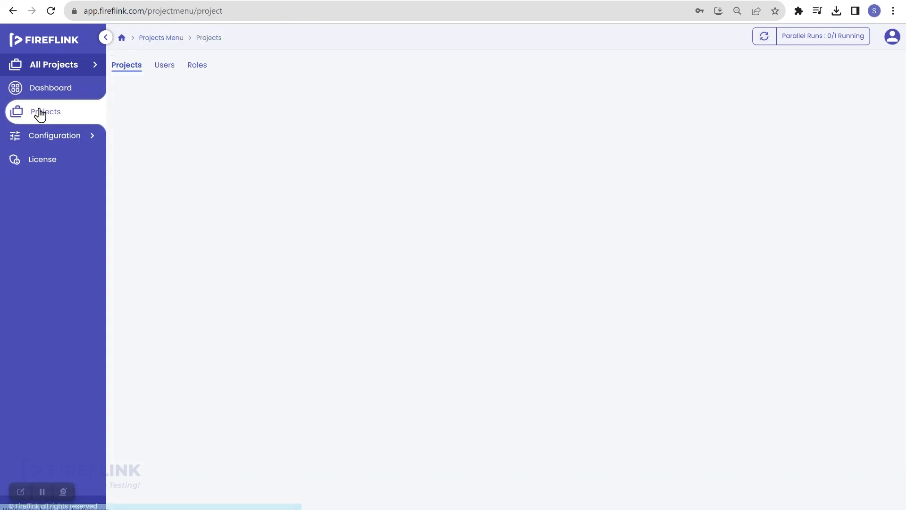
pyautogui.click(160, 150)
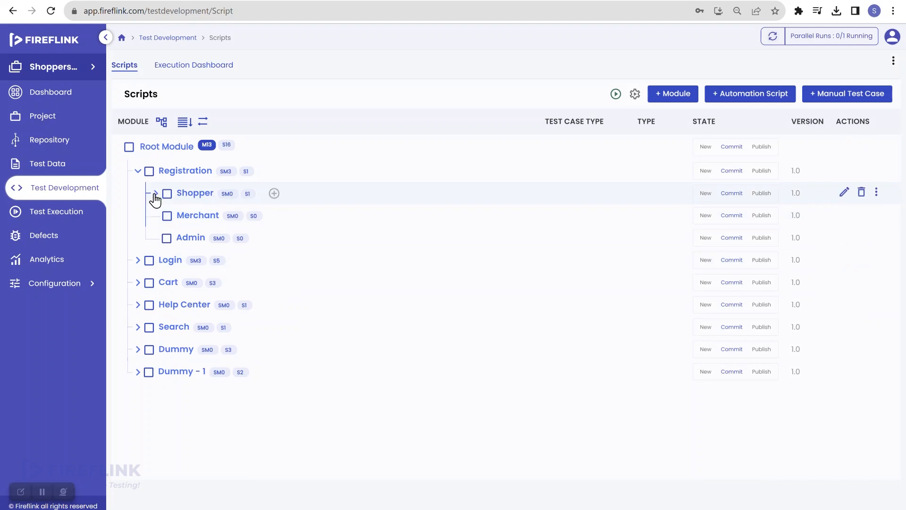
pyautogui.click(155, 194)
pyautogui.click(233, 216)
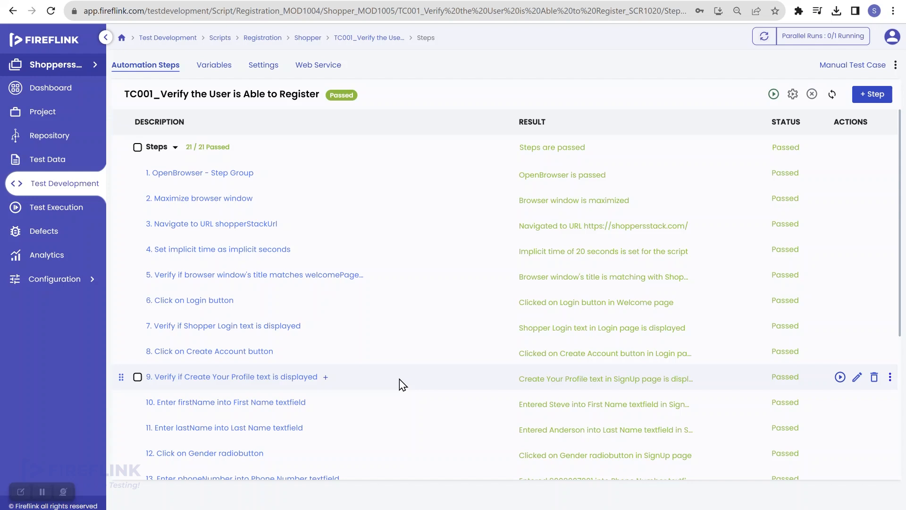
# - Open TC001's Quick Run Settings and list the available execution environments
pyautogui.click(791, 96)
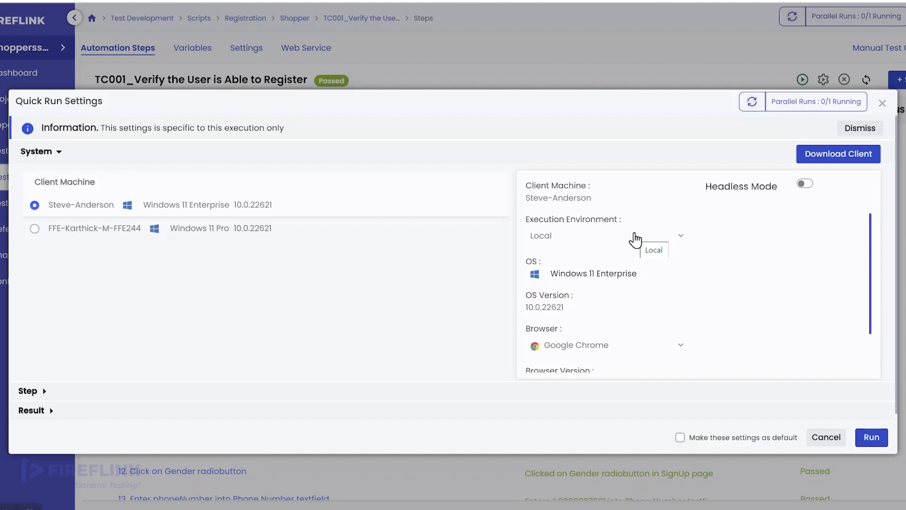
pyautogui.click(635, 239)
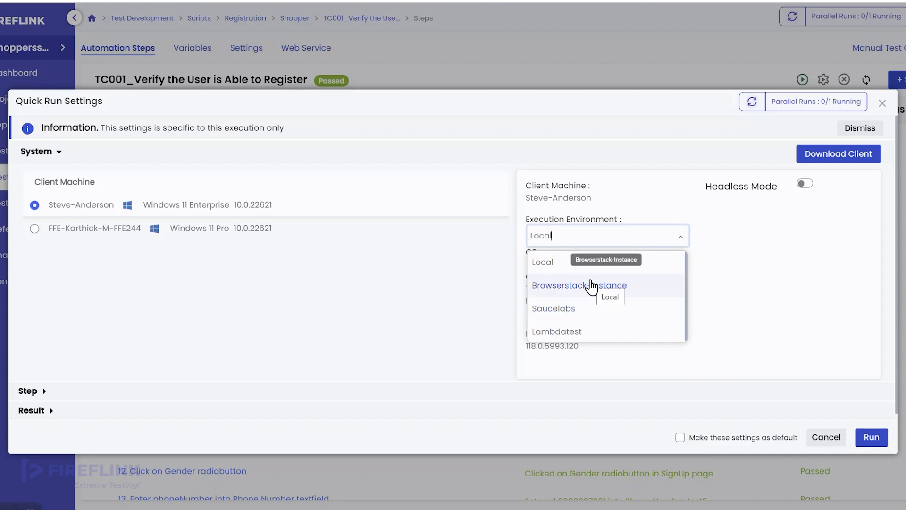
# - Choose Browserstack-Instance, keep Windows as the OS, and set OS version 10
pyautogui.click(592, 285)
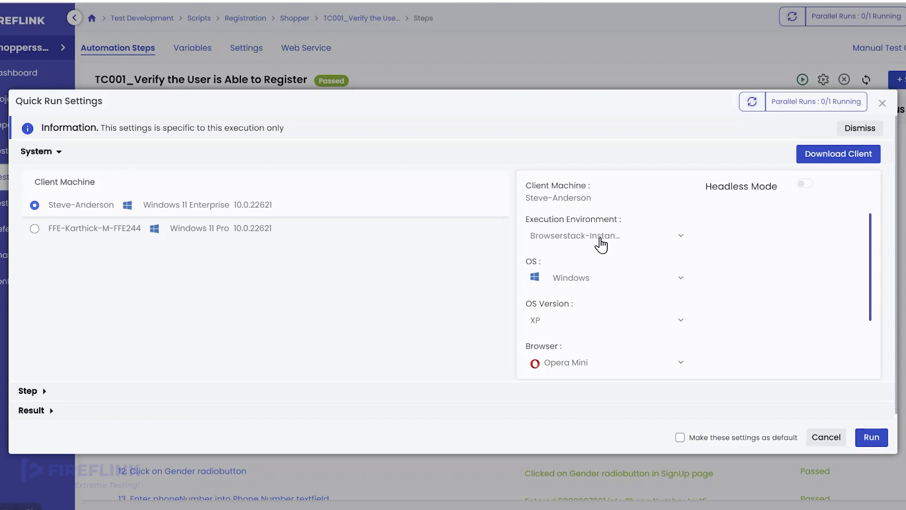
pyautogui.scroll(-1, 599, 241)
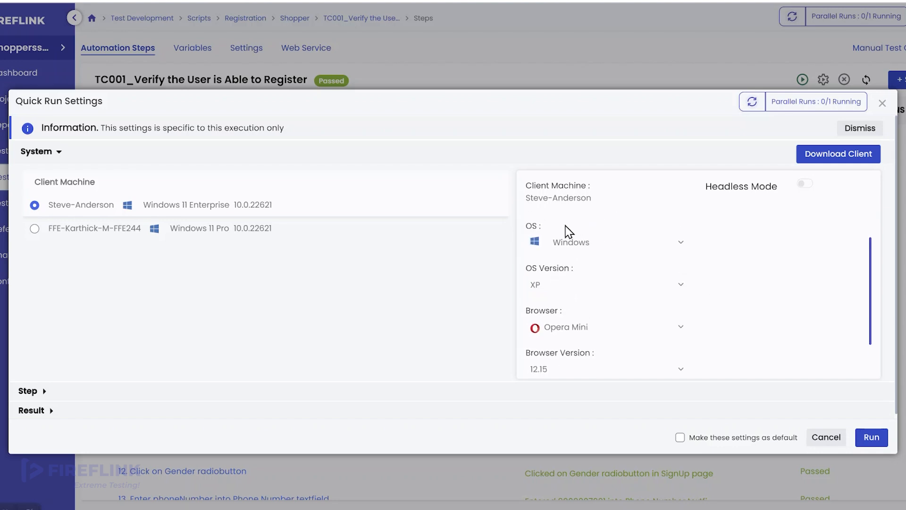
pyautogui.click(573, 250)
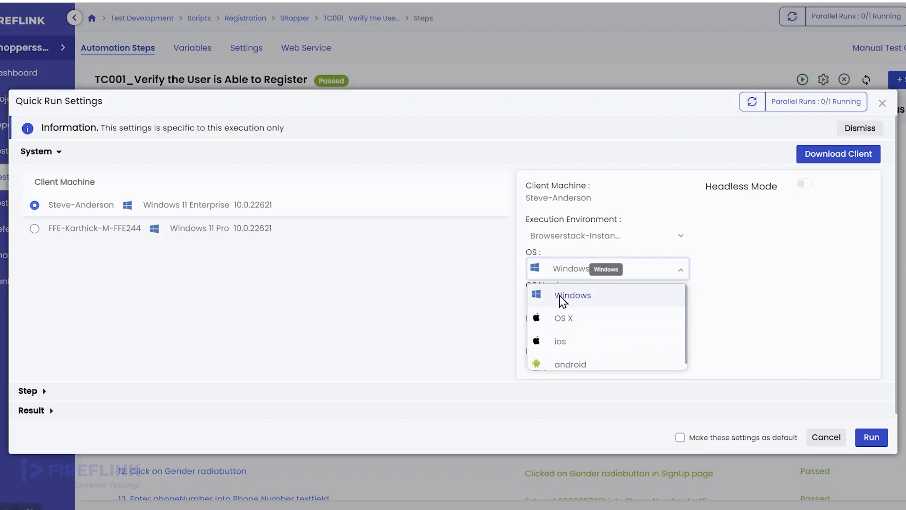
pyautogui.click(580, 297)
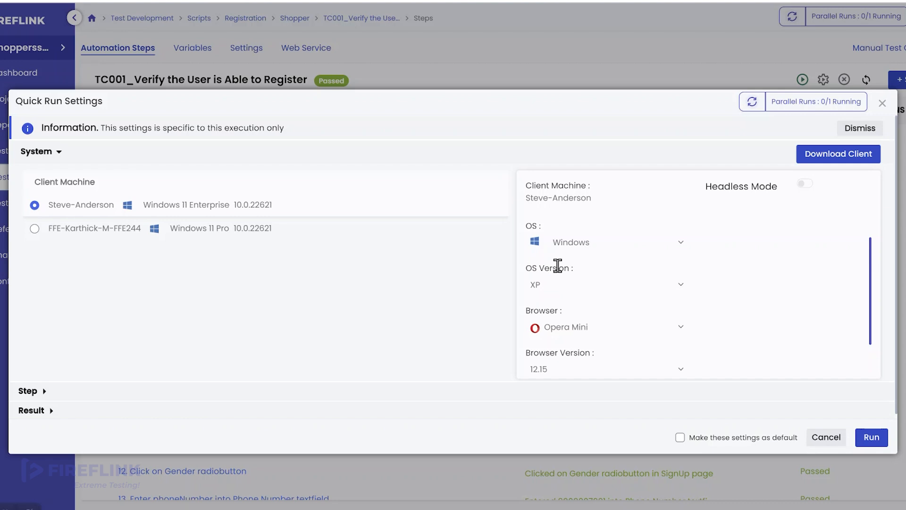
pyautogui.click(549, 286)
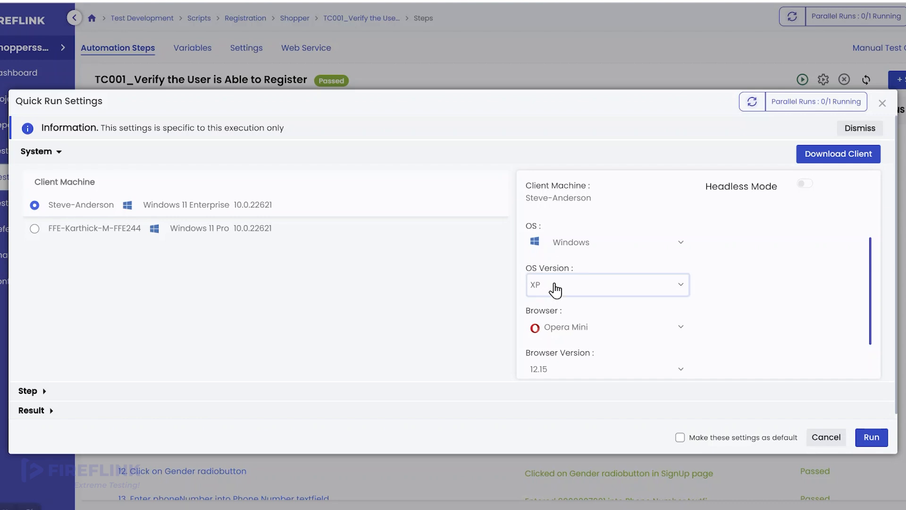
pyautogui.scroll(-2, 578, 348)
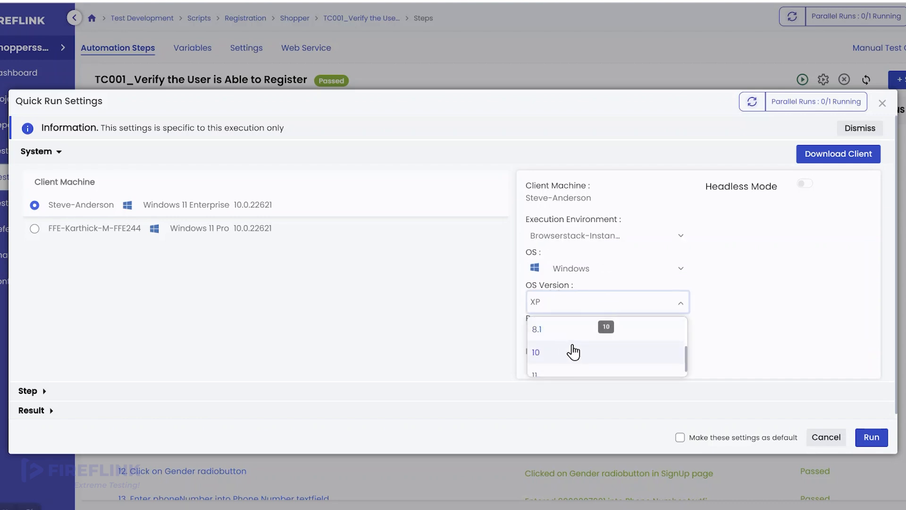
pyautogui.click(574, 350)
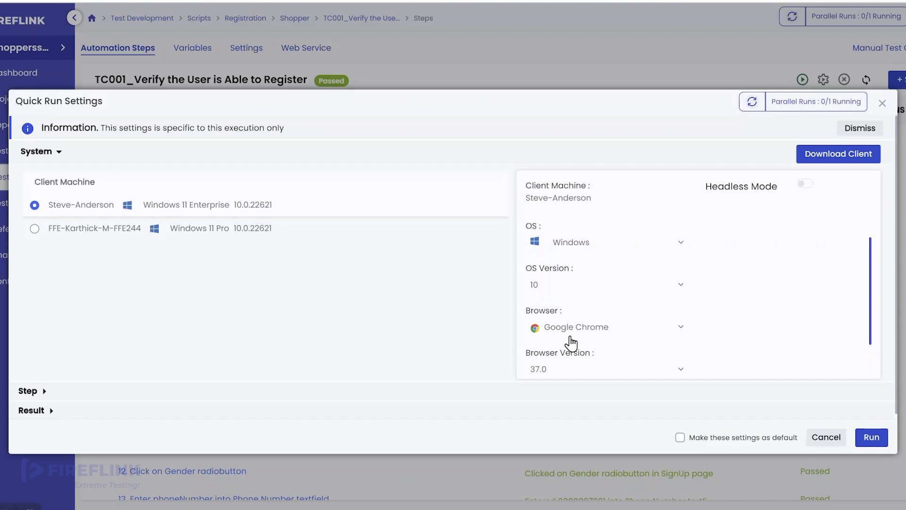
# - Keep Google Chrome as the browser and set its version to 117.0
pyautogui.scroll(-1, 573, 340)
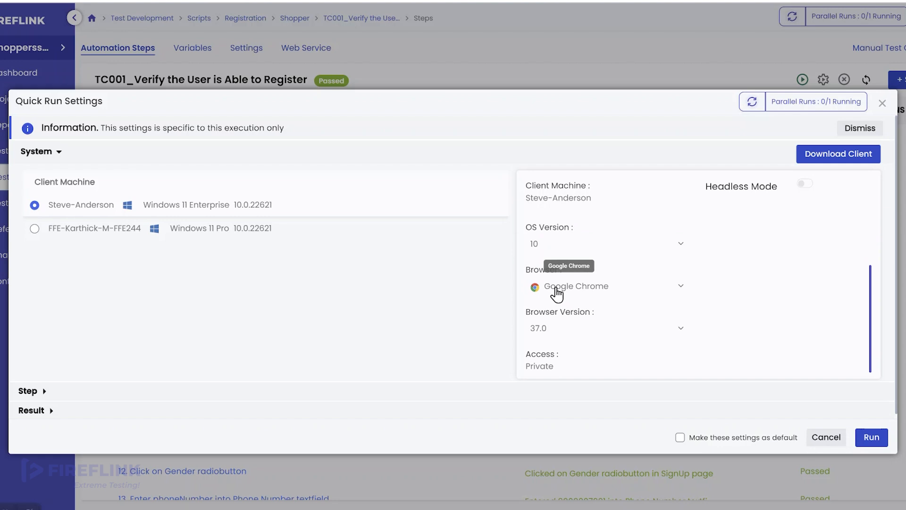
pyautogui.click(557, 293)
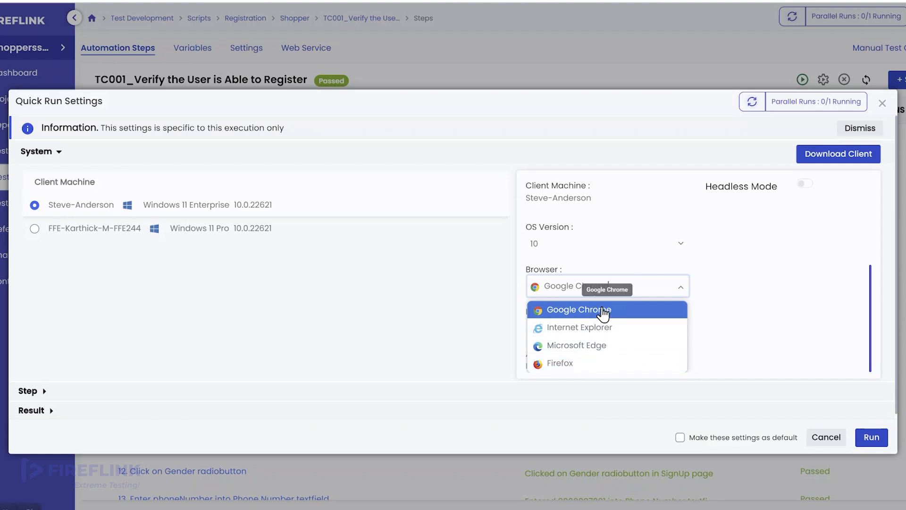
pyautogui.click(603, 311)
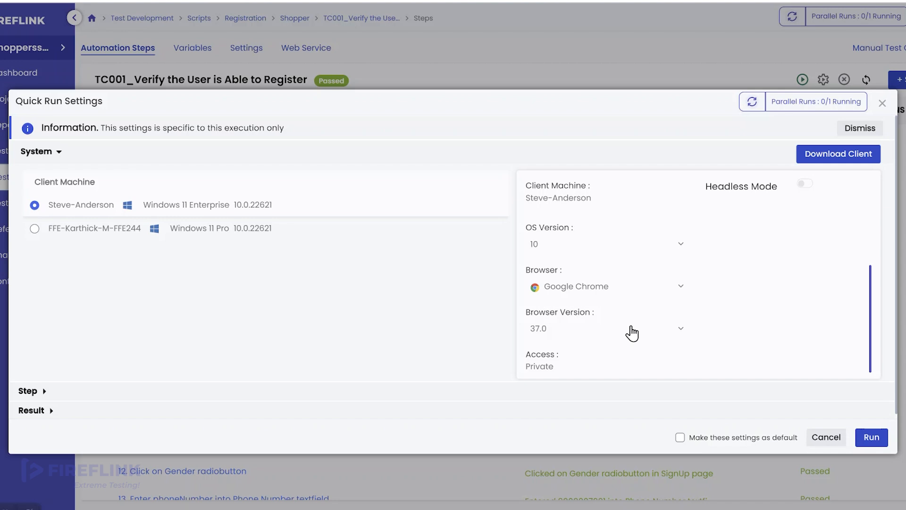
pyautogui.click(631, 333)
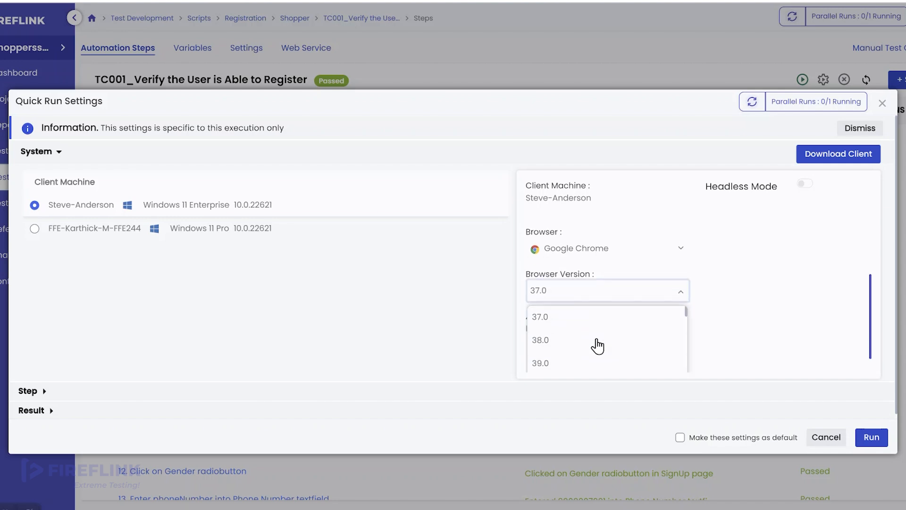
pyautogui.scroll(-20, 597, 346)
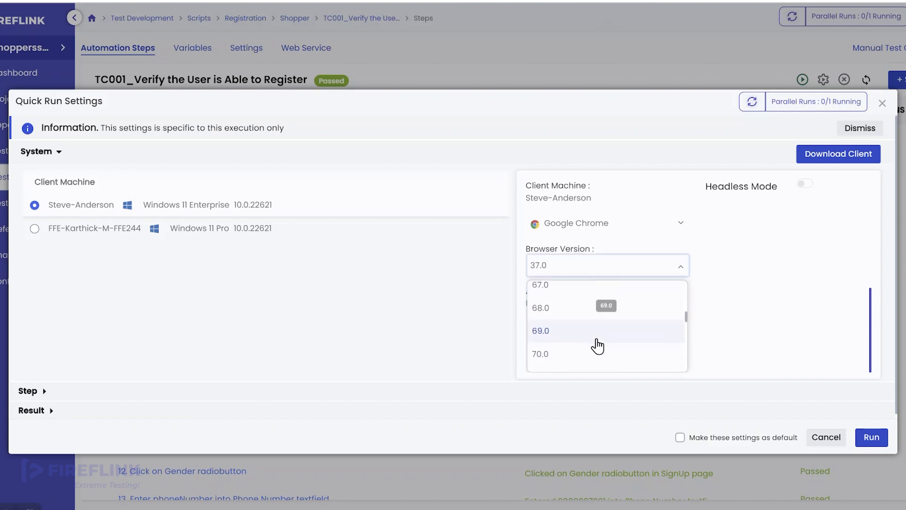
pyautogui.scroll(-15, 597, 345)
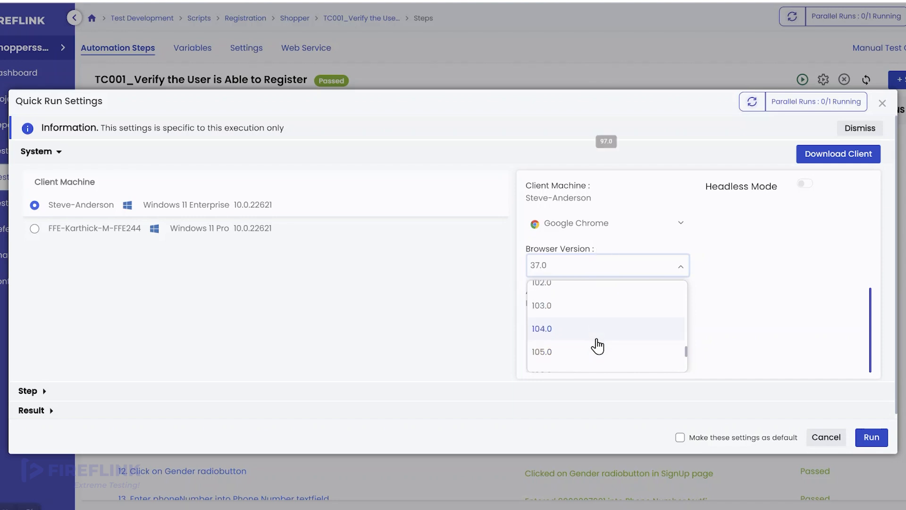
pyautogui.scroll(-5, 597, 346)
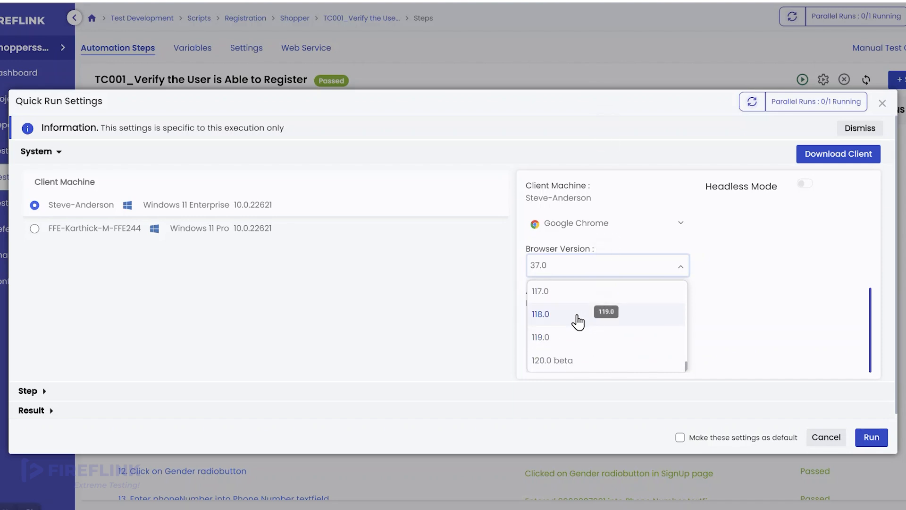
pyautogui.scroll(1, 577, 307)
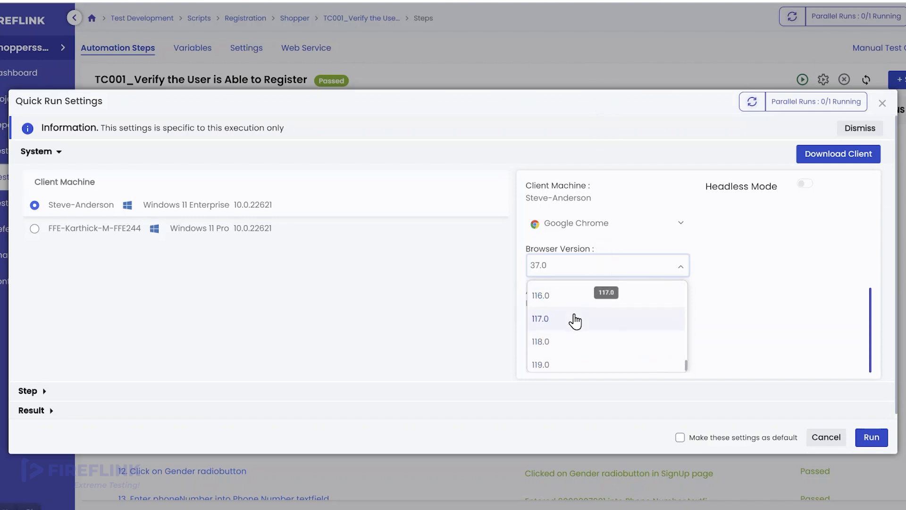
pyautogui.click(575, 319)
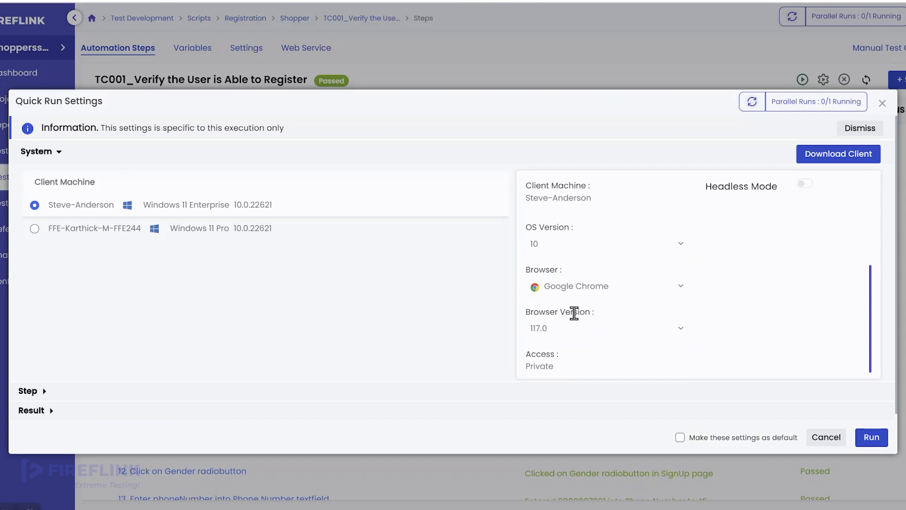
pyautogui.scroll(-1, 630, 338)
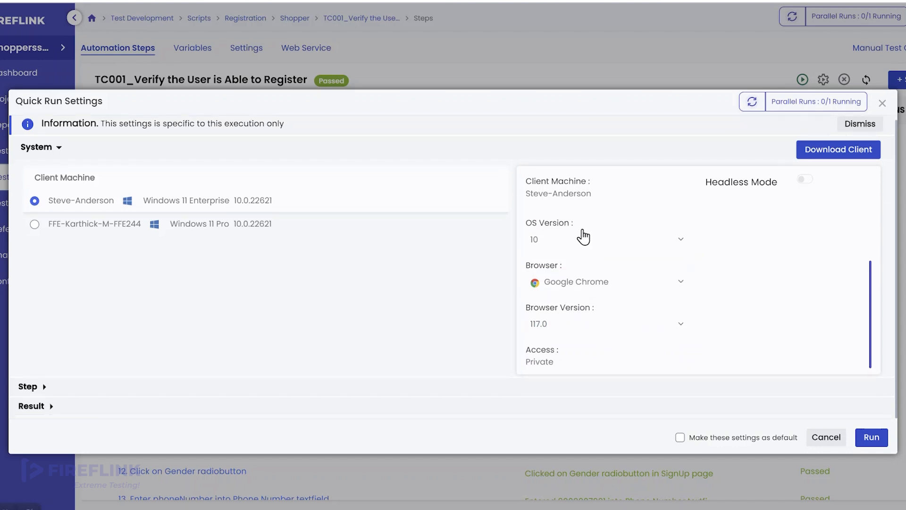
pyautogui.scroll(3, 583, 236)
pyautogui.scroll(1, 583, 236)
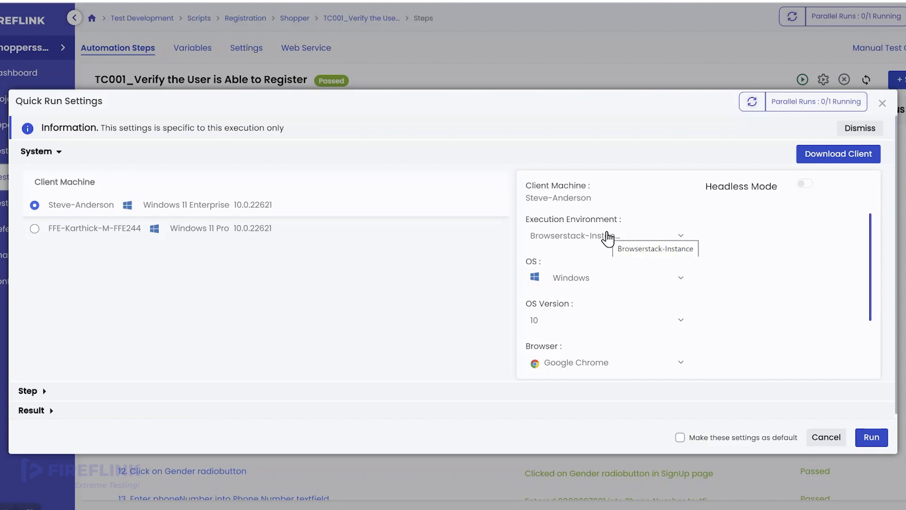
pyautogui.scroll(-2, 607, 237)
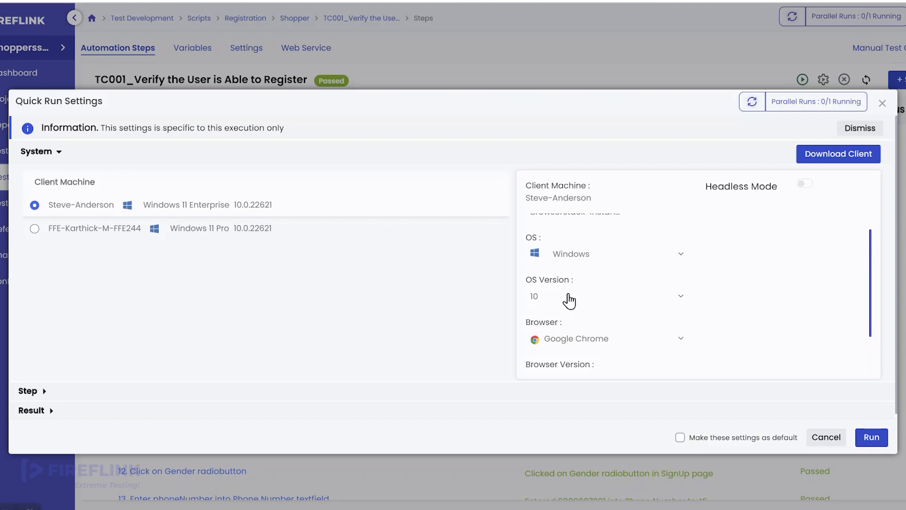
pyautogui.scroll(-2, 556, 305)
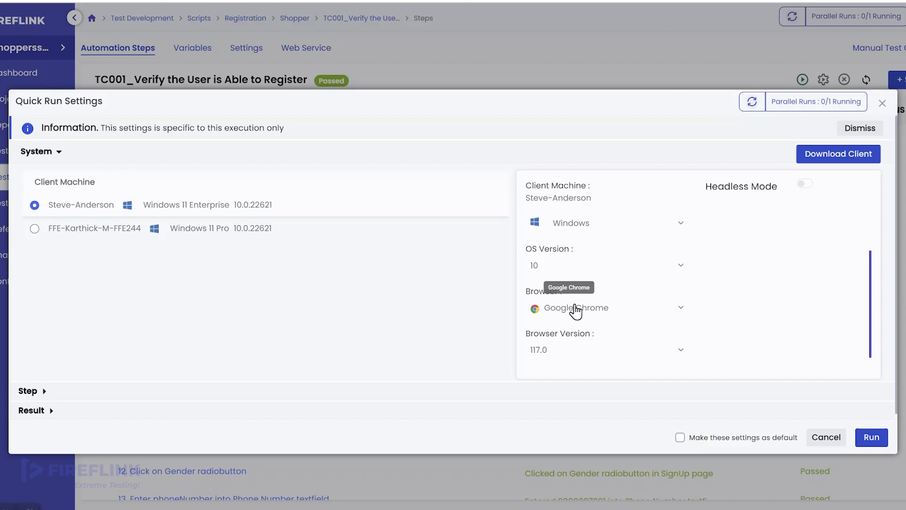
pyautogui.scroll(-1, 603, 312)
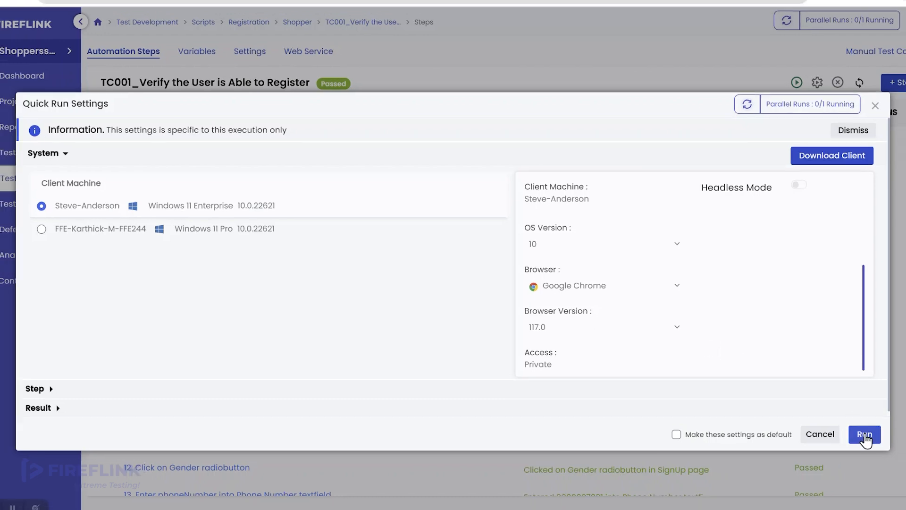
# - Run the TC001 quick run and sync statuses on the Execution Dashboard
pyautogui.click(864, 435)
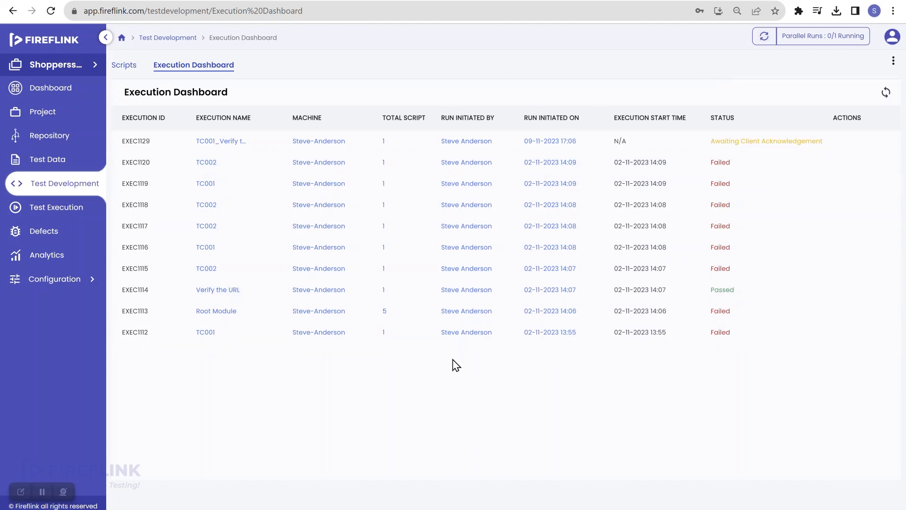
pyautogui.click(886, 92)
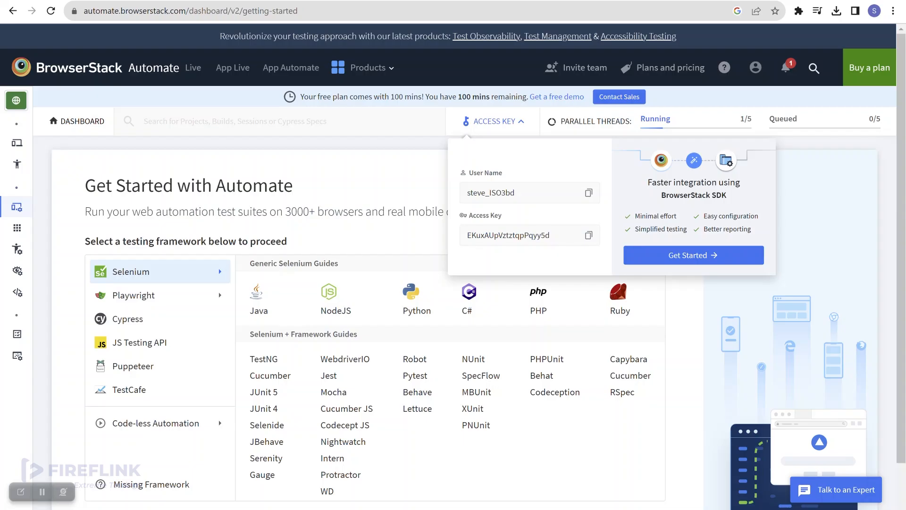
# - Review the running Chrome 117.0, Win 10 Automate session, then return to Fireflink
pyautogui.click(403, 175)
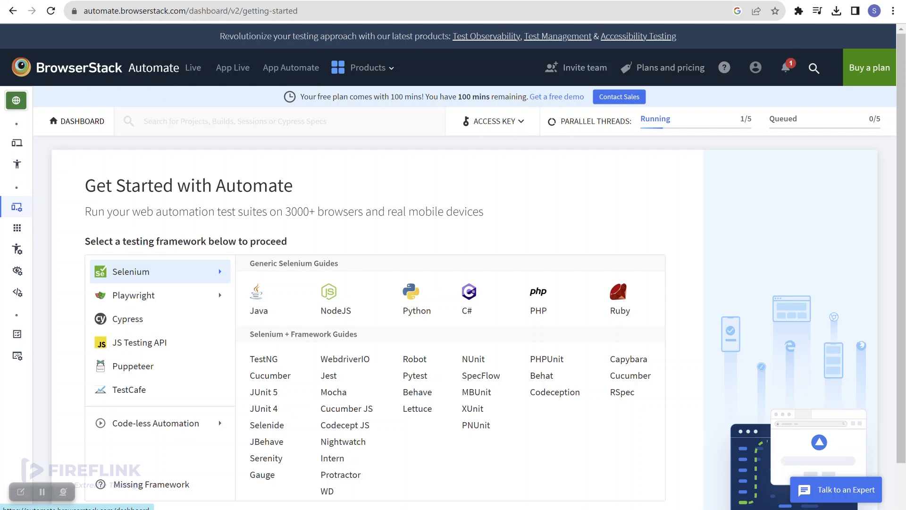
pyautogui.click(155, 68)
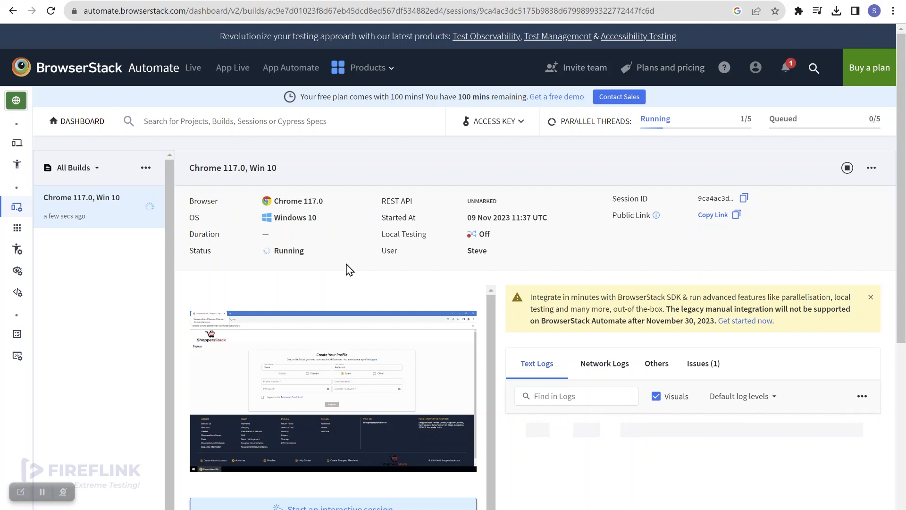
pyautogui.scroll(-1, 348, 268)
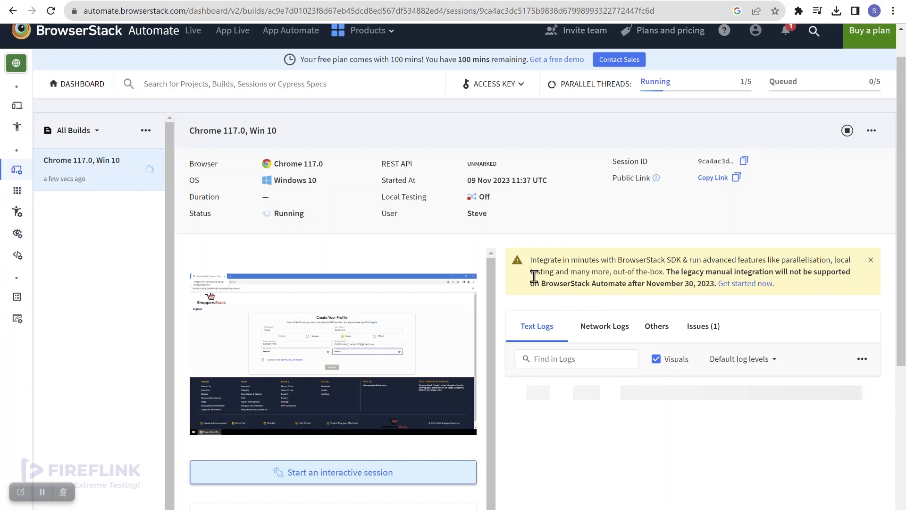
pyautogui.scroll(-2, 533, 276)
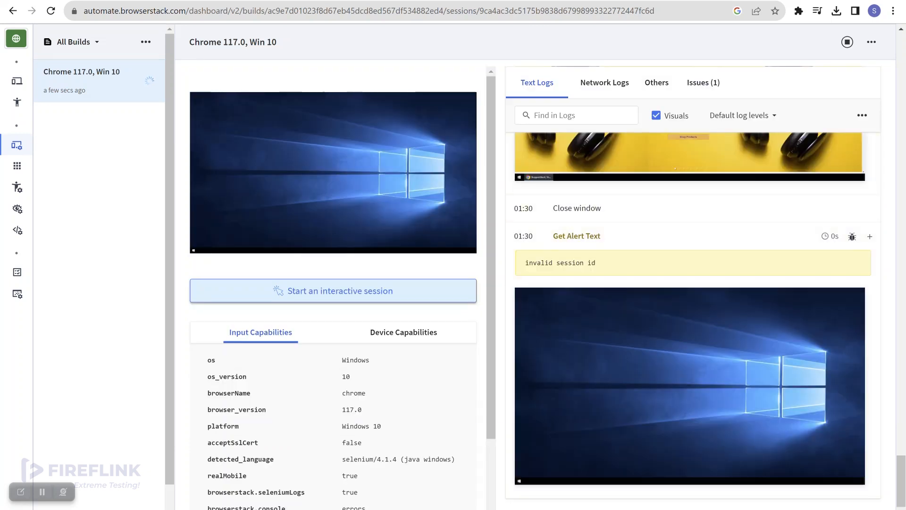
pyautogui.hotkey('ctrl', 'shift', 'Tab')
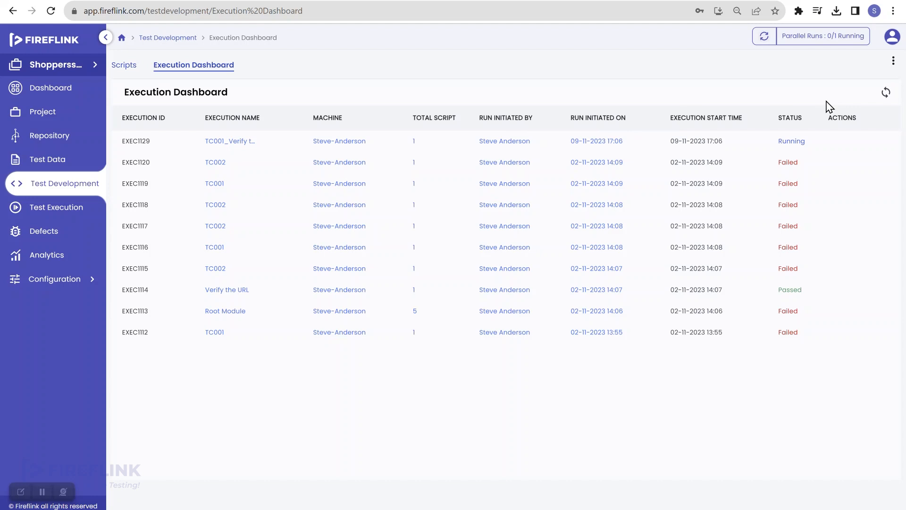
# - Refresh execution statuses and open the results of execution EXEC1129
pyautogui.click(886, 92)
pyautogui.click(789, 141)
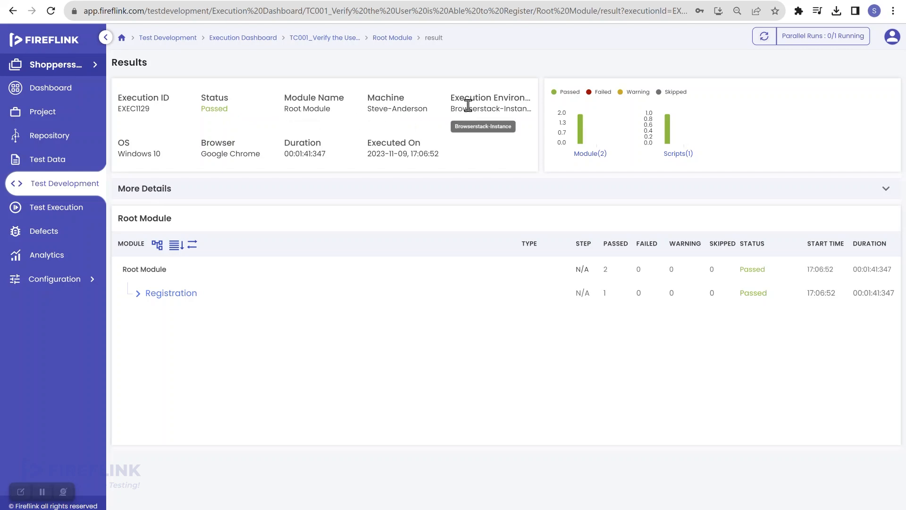
pyautogui.scroll(5, 468, 104)
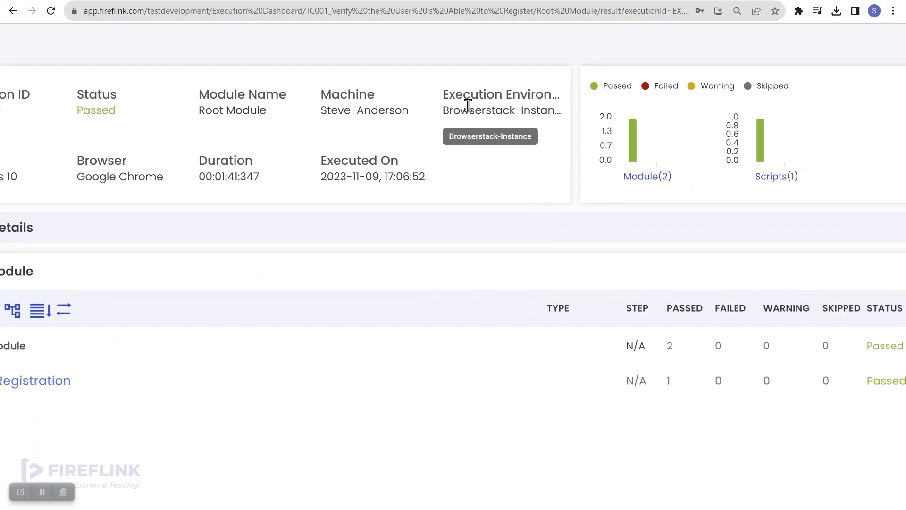
pyautogui.scroll(-5, 468, 105)
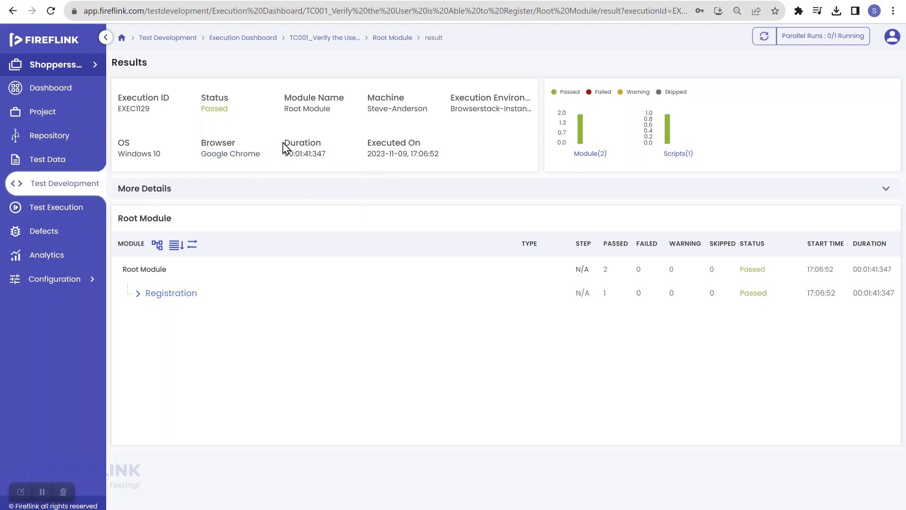
# - Expand Registration > Shopper and review TC001's 21 passed steps
pyautogui.click(138, 293)
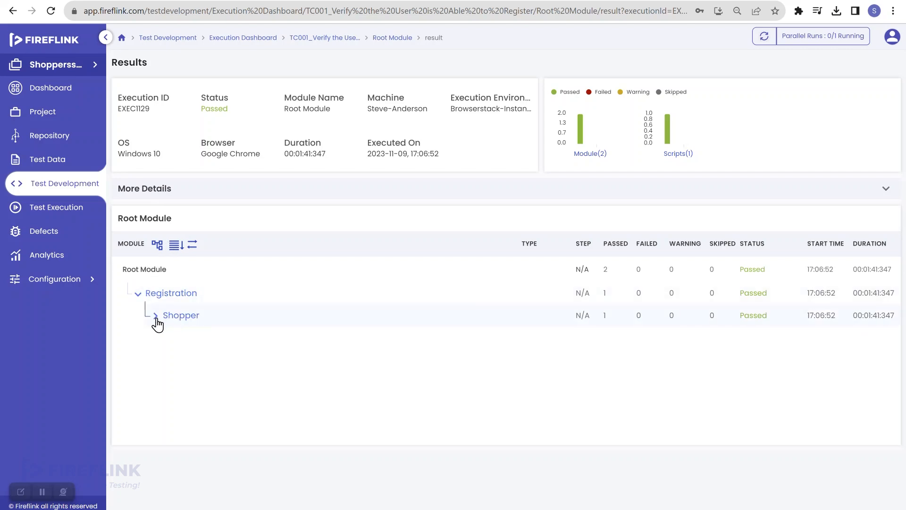
pyautogui.click(156, 317)
pyautogui.click(211, 341)
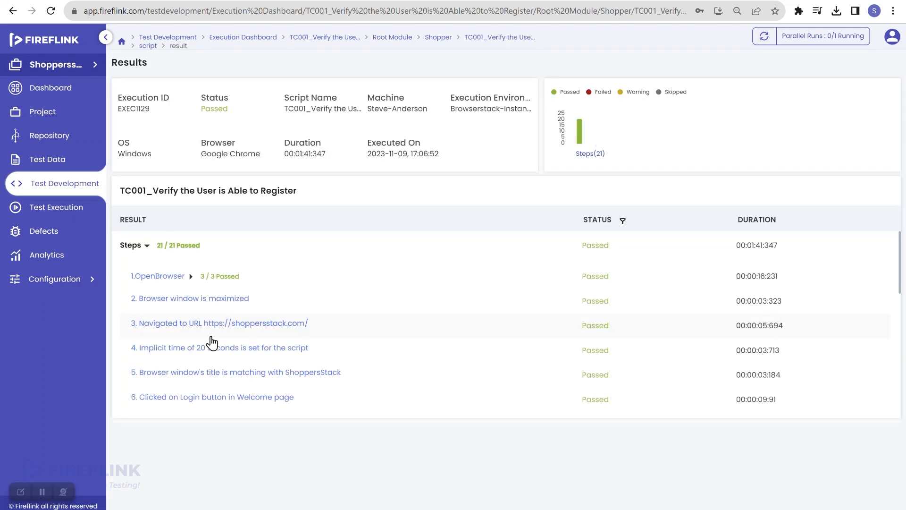
pyautogui.scroll(-8, 348, 347)
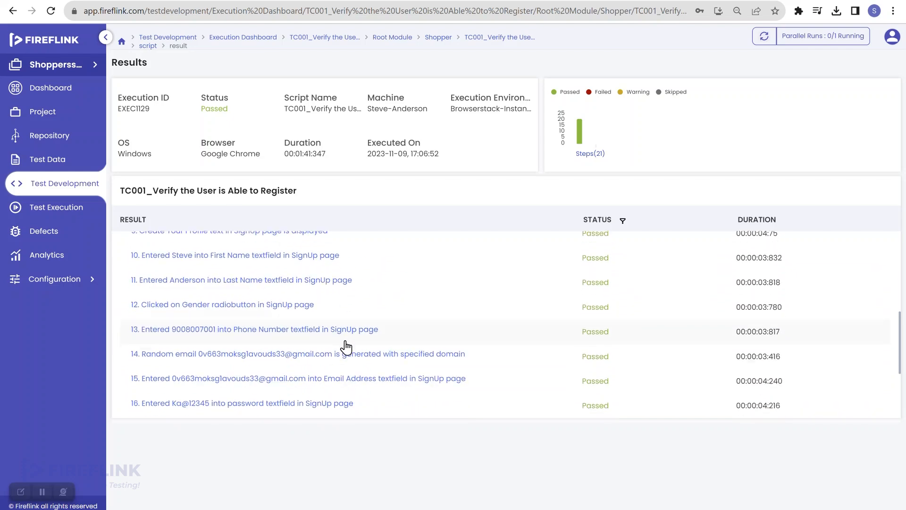
pyautogui.scroll(8, 348, 347)
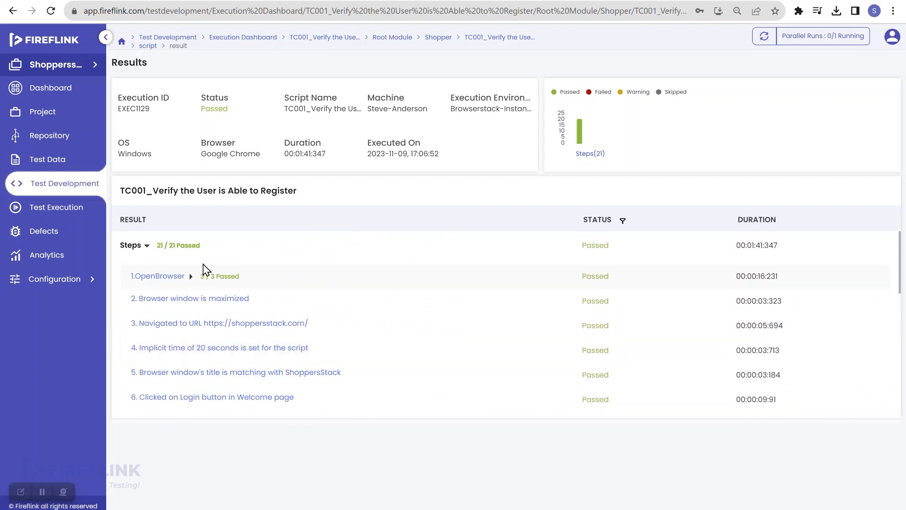
# - Go back to Fireflink's test scripts list and reload the BrowserStack session page
pyautogui.click(70, 191)
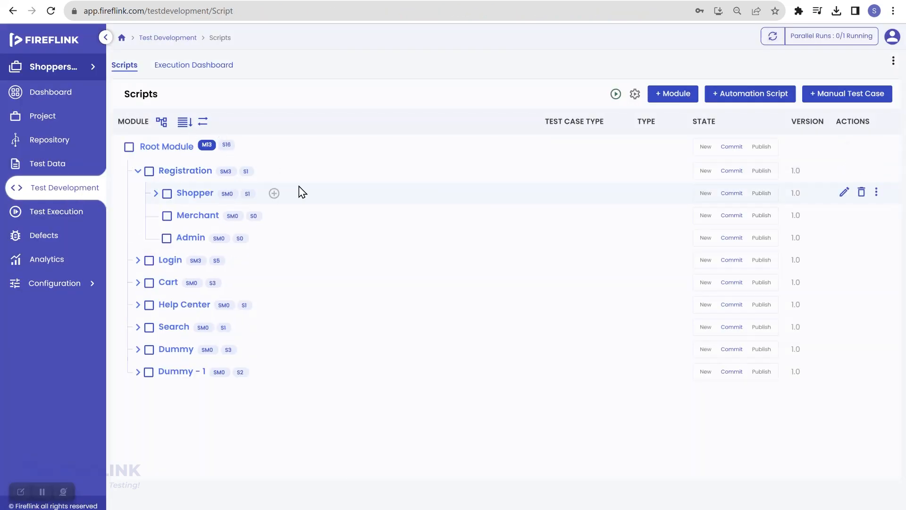
pyautogui.click(216, 0)
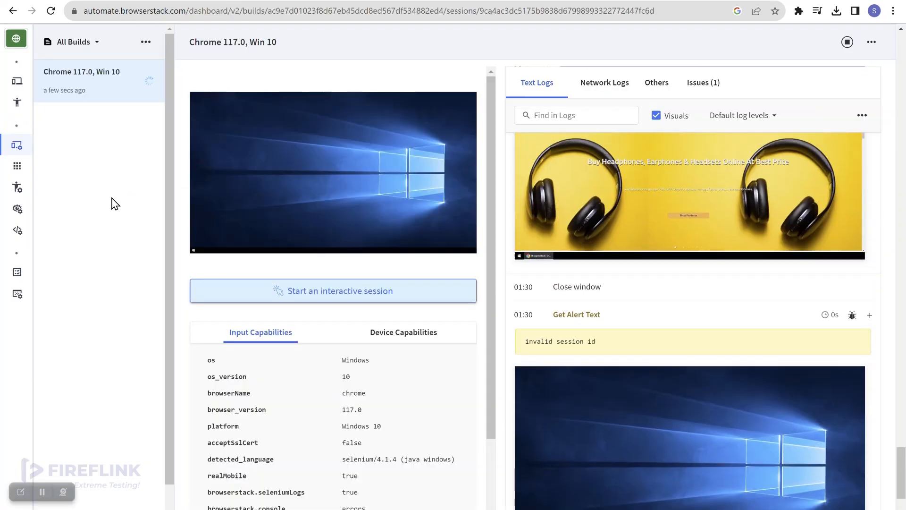
pyautogui.click(51, 11)
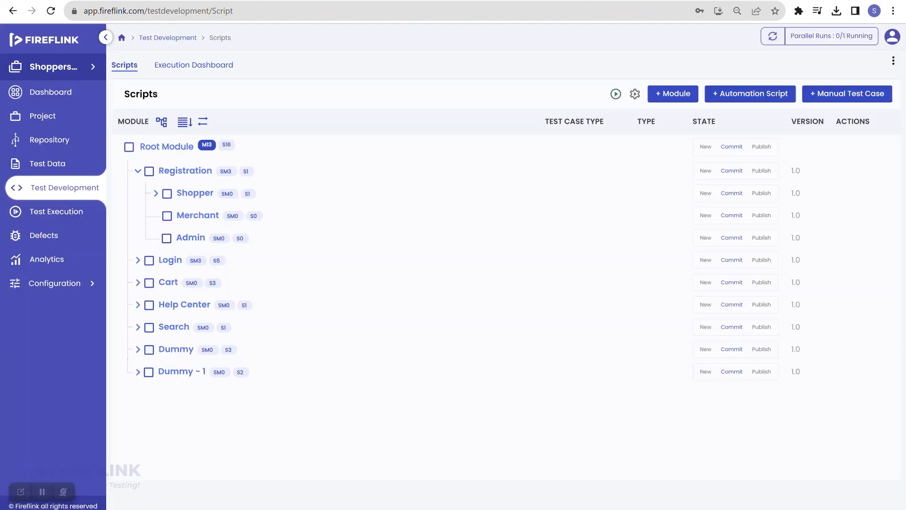
# - Switch to All Projects and open the BrowserStack tile under Configuration > Integrations
pyautogui.click(155, 194)
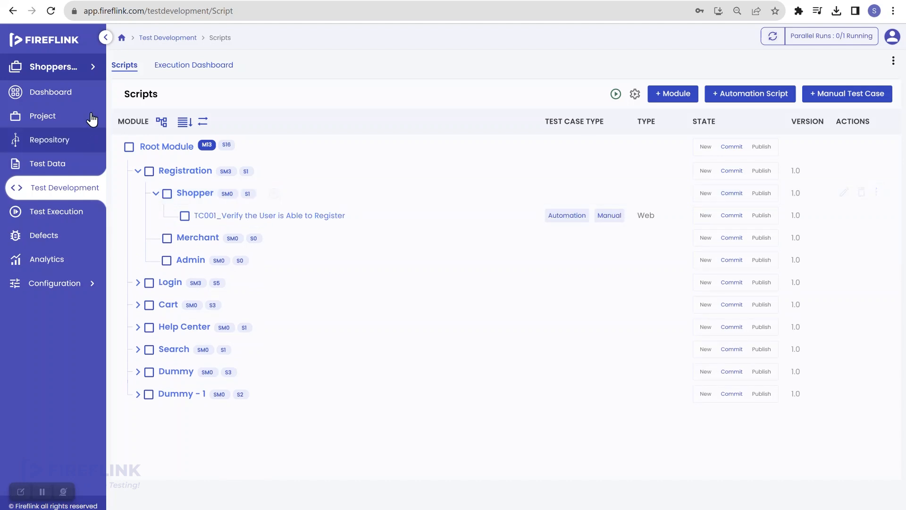
pyautogui.click(92, 67)
pyautogui.click(128, 102)
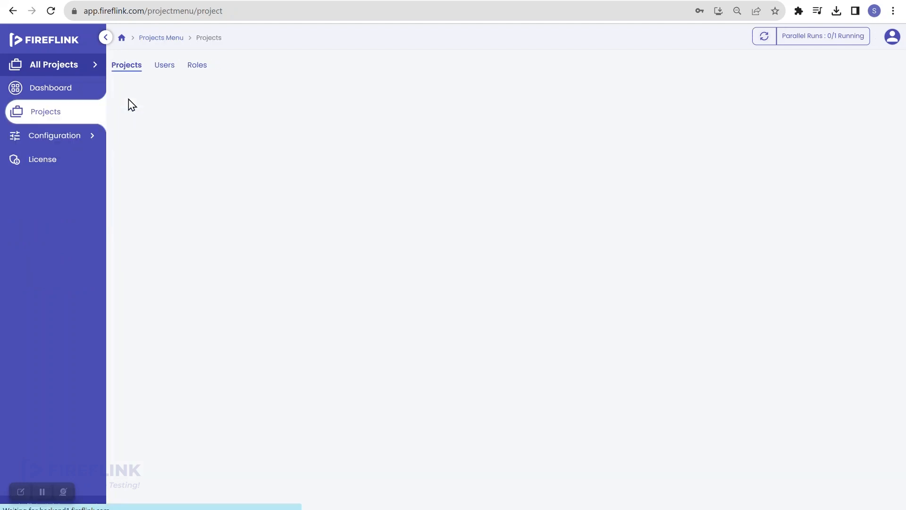
pyautogui.click(84, 139)
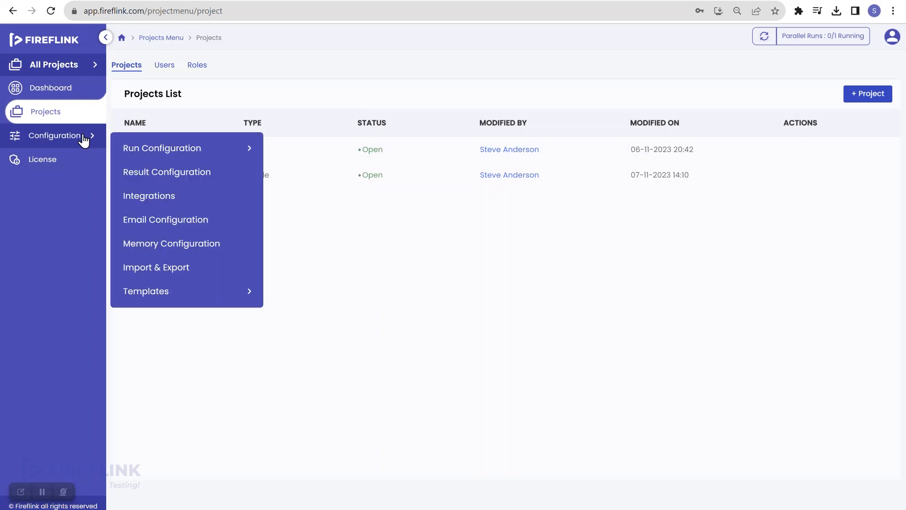
pyautogui.click(175, 194)
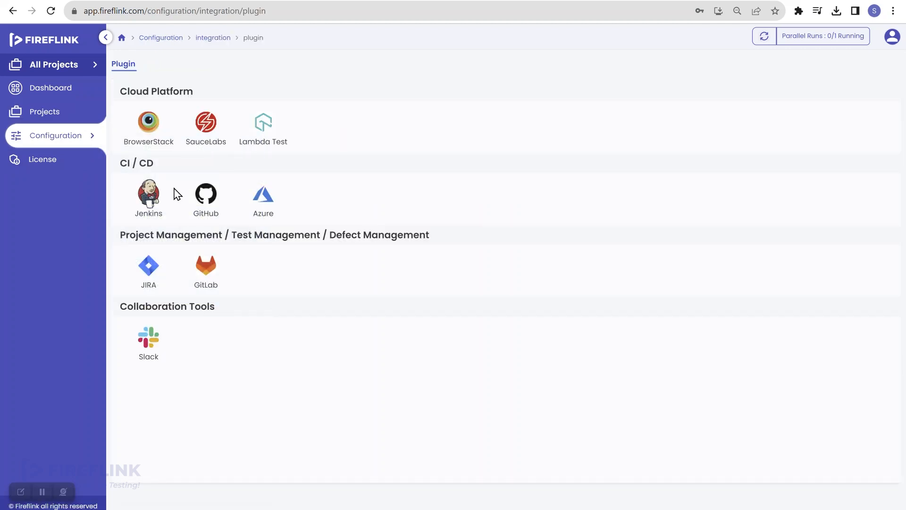
pyautogui.click(150, 132)
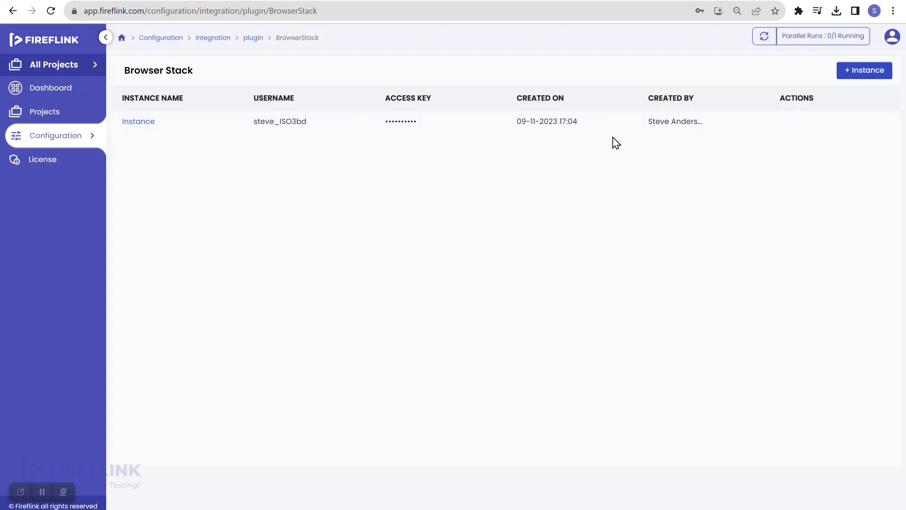
pyautogui.click(784, 124)
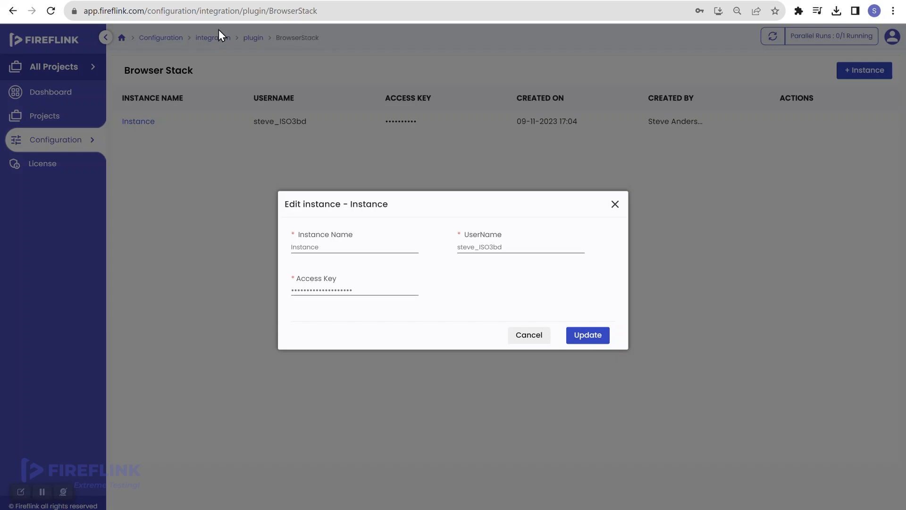
pyautogui.click(529, 336)
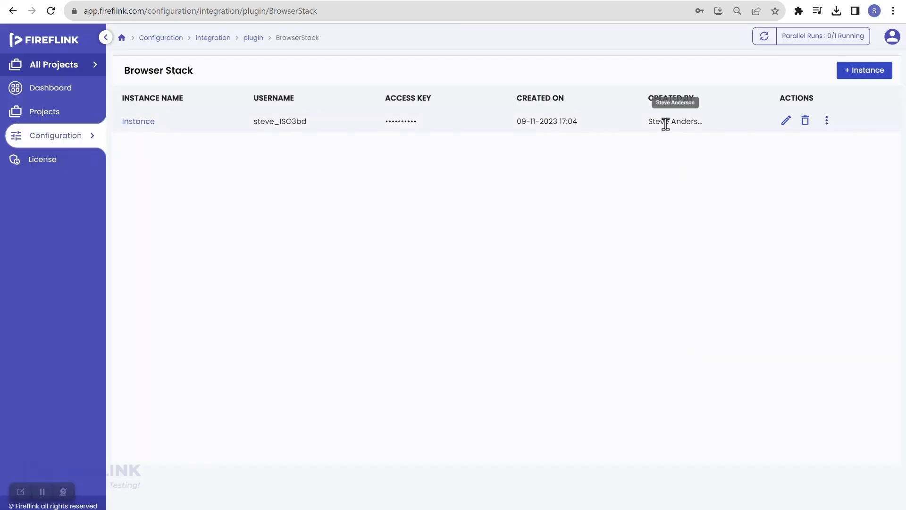
pyautogui.click(867, 71)
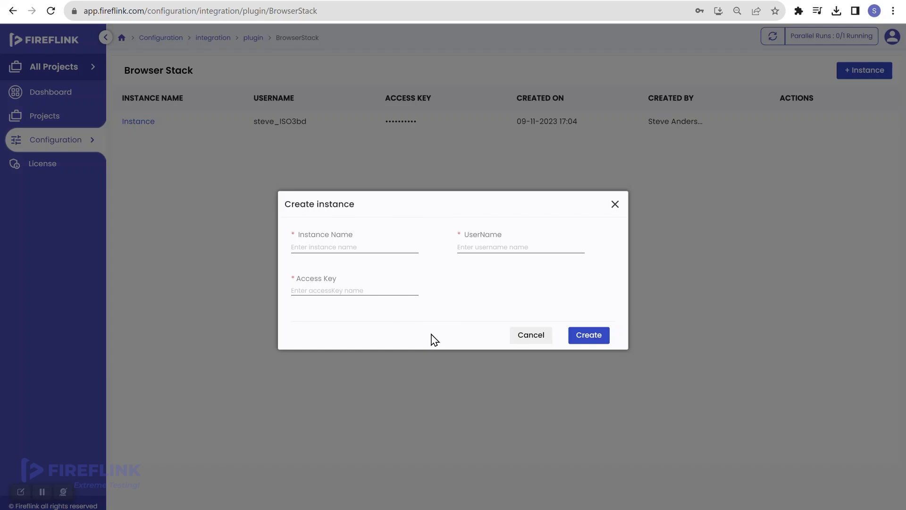
pyautogui.click(546, 337)
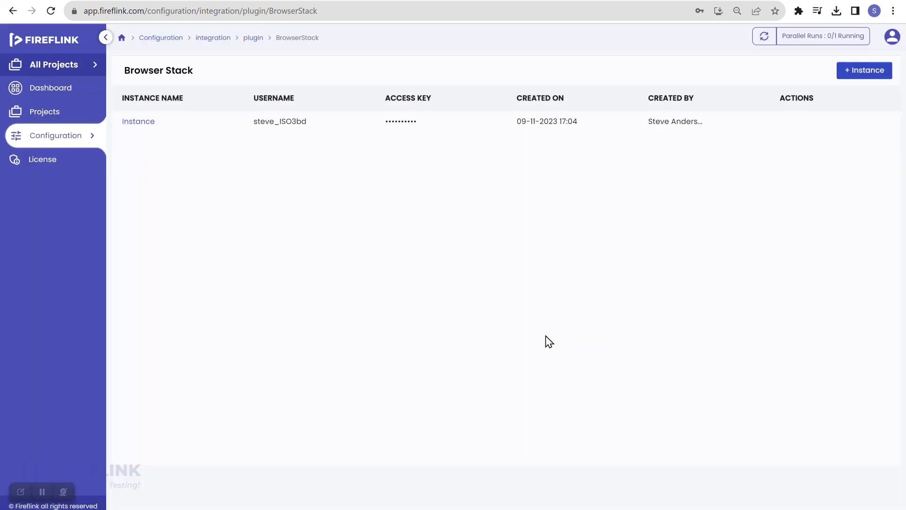
# - Reload the Chrome 117.0, Win 10 session page in BrowserStack Automate to load its video
pyautogui.click(219, 1)
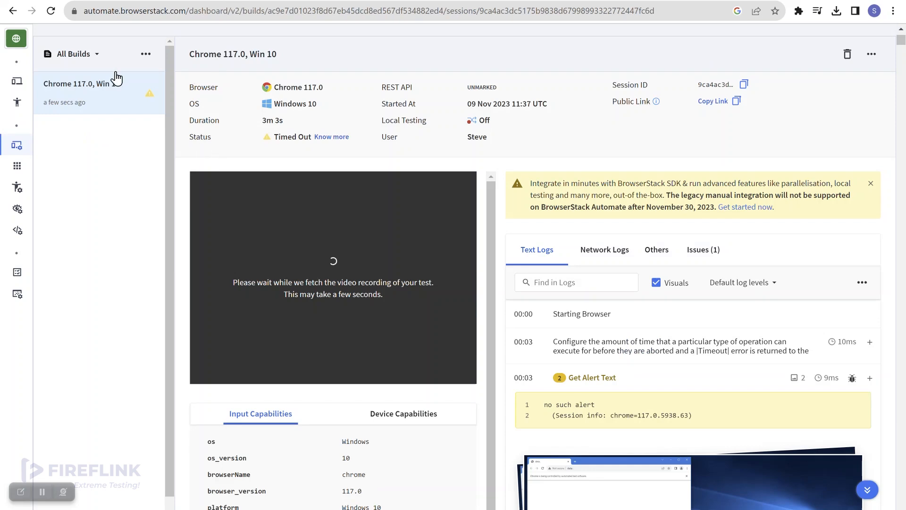
pyautogui.click(55, 14)
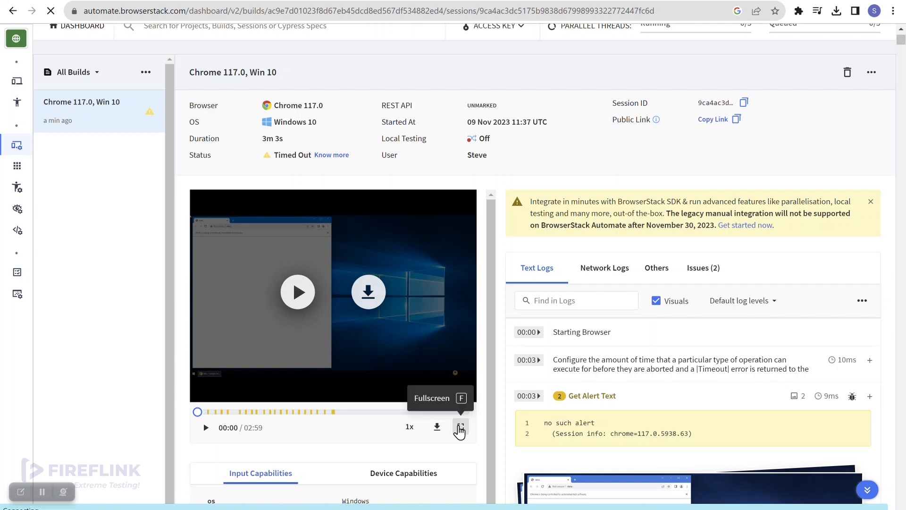
# - Play the session recording full screen as it fills the sign-up name and phone fields
pyautogui.click(460, 427)
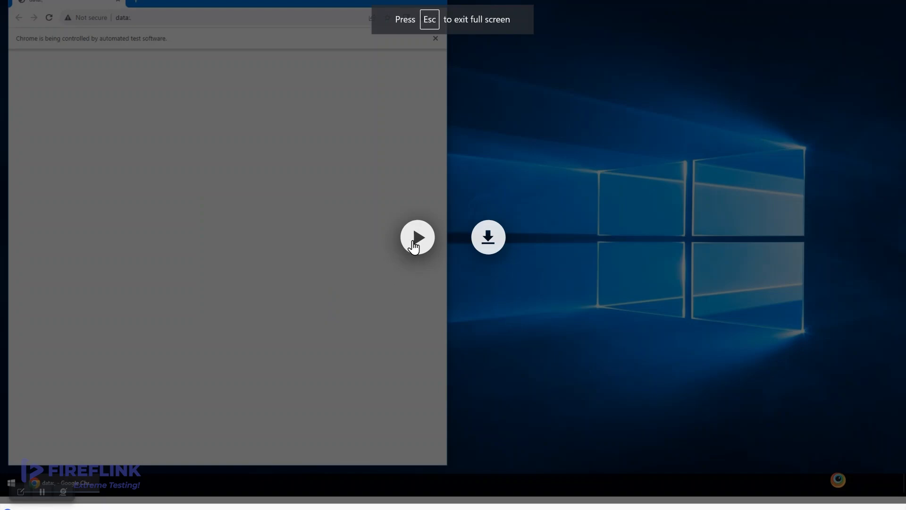
pyautogui.click(414, 245)
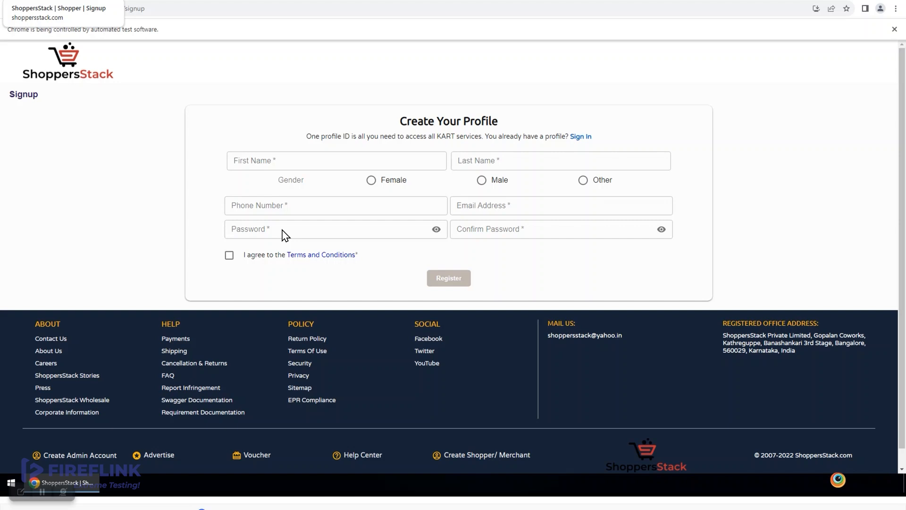
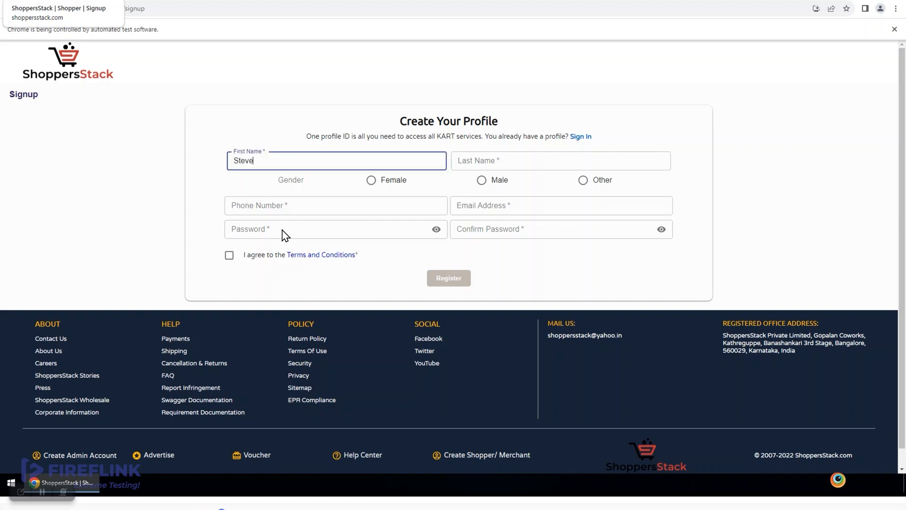
pyautogui.press('Tab')
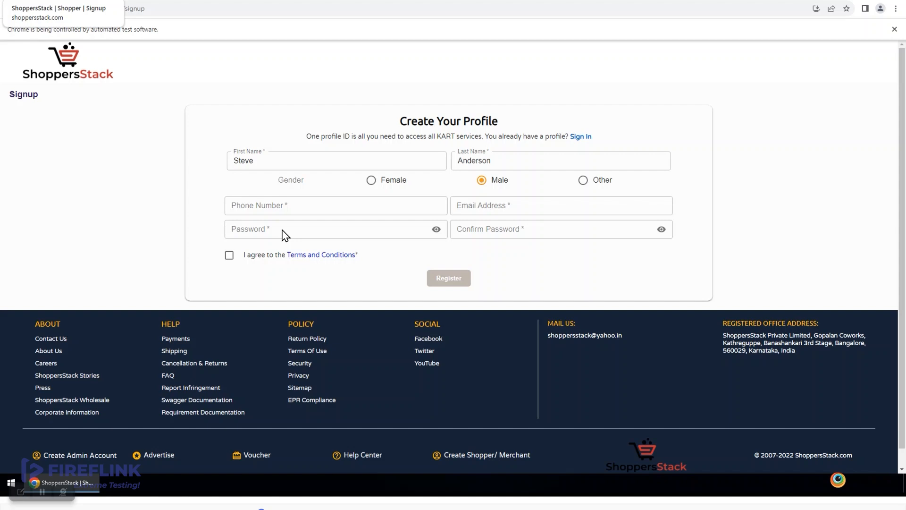
pyautogui.press('Tab')
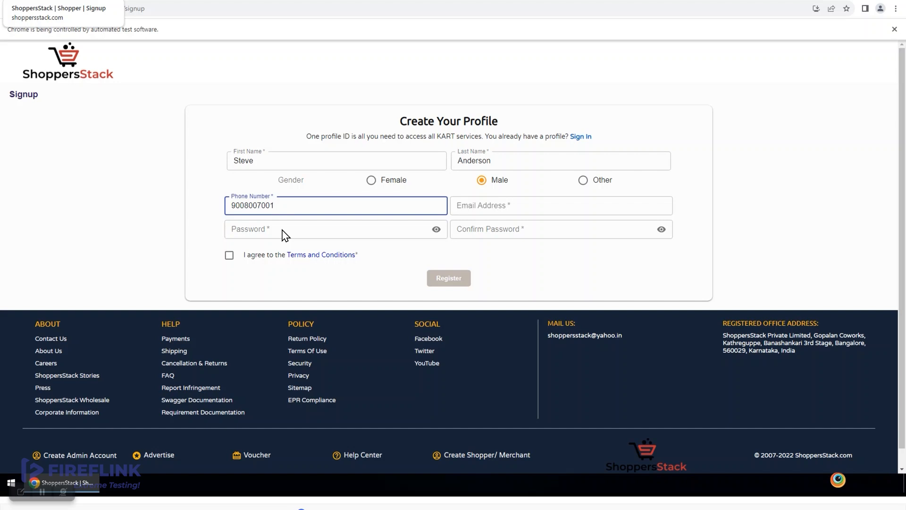
pyautogui.press('Tab')
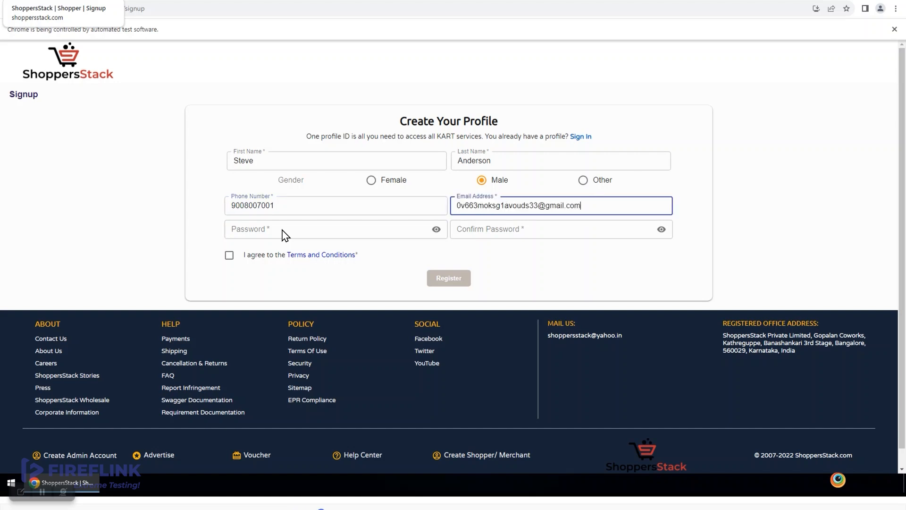
# - Let the recording enter the e-mail and password, then exit full screen
pyautogui.press('Tab')
pyautogui.write('********')
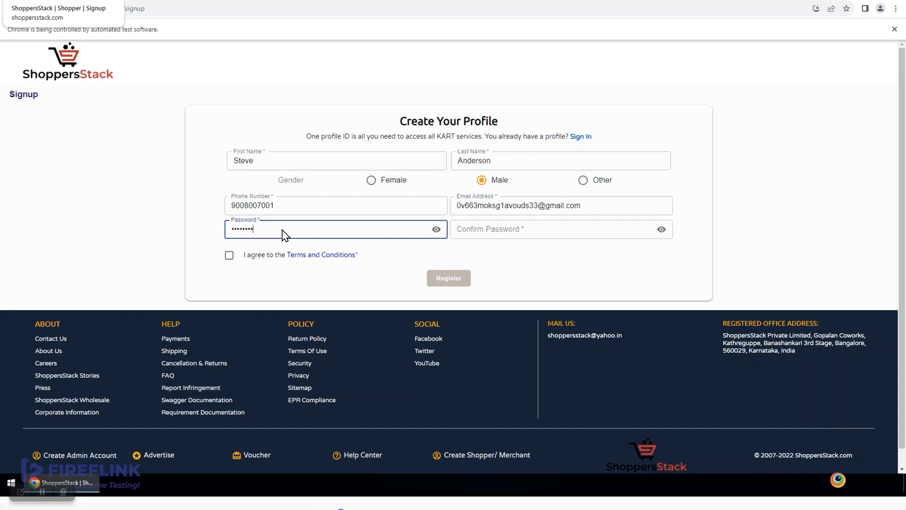
pyautogui.press('Tab')
pyautogui.write('********')
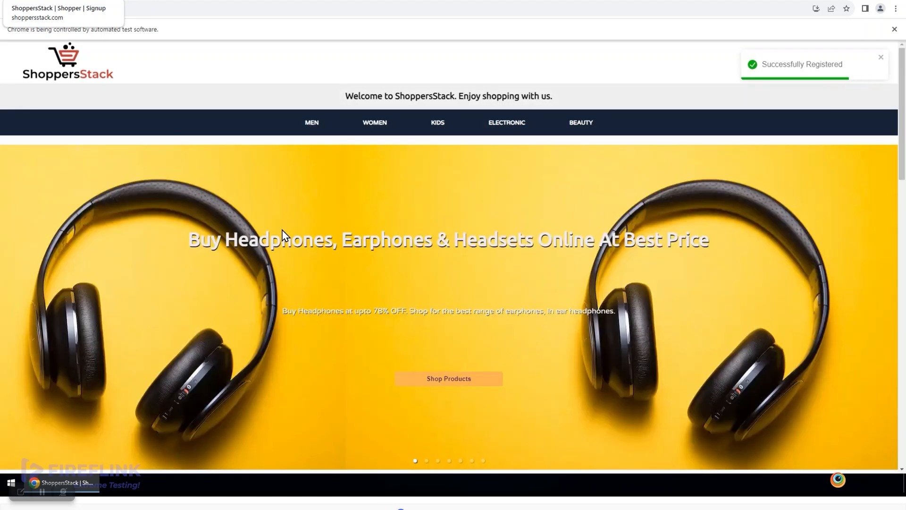
pyautogui.press('Escape')
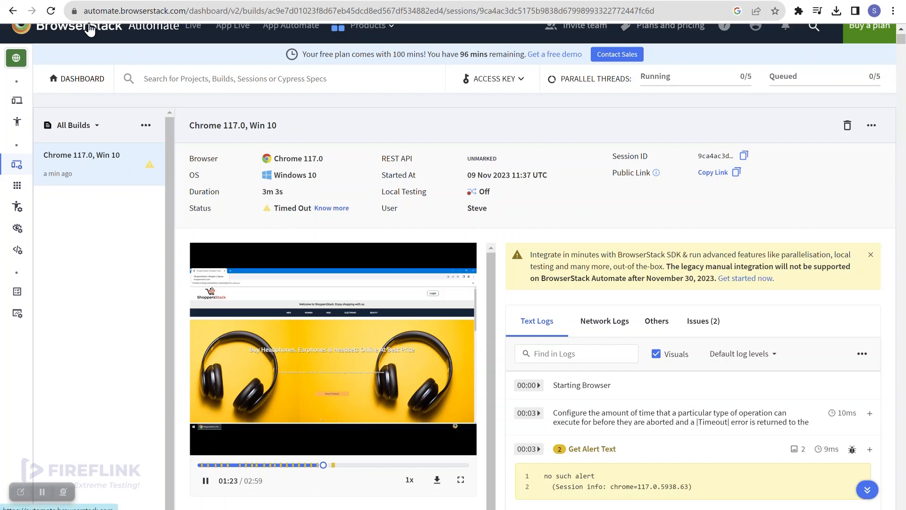
# - Return to Fireflink and go back to the Integration Plugin page's cloud platforms
pyautogui.click(76, 1)
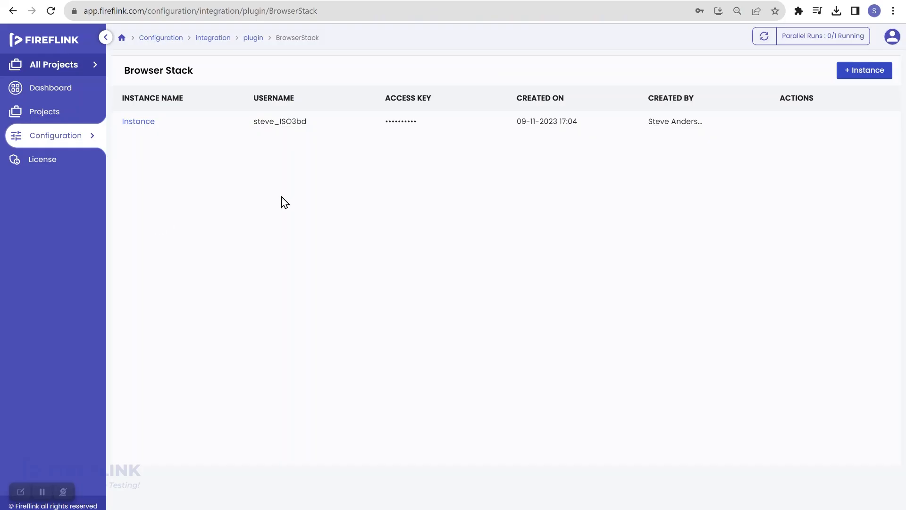
pyautogui.hscroll(-5, 284, 202)
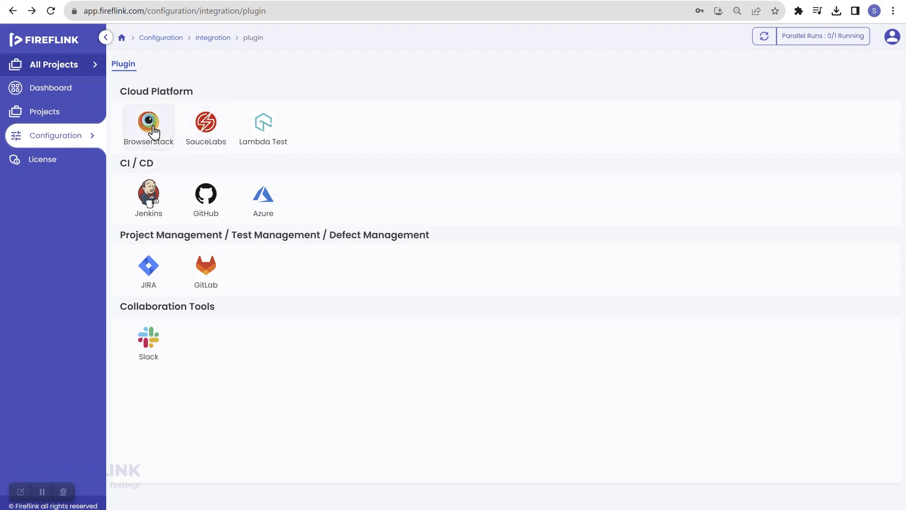
# - Open the Sauce Labs integration and start a new instance named SL_Instance
pyautogui.click(212, 136)
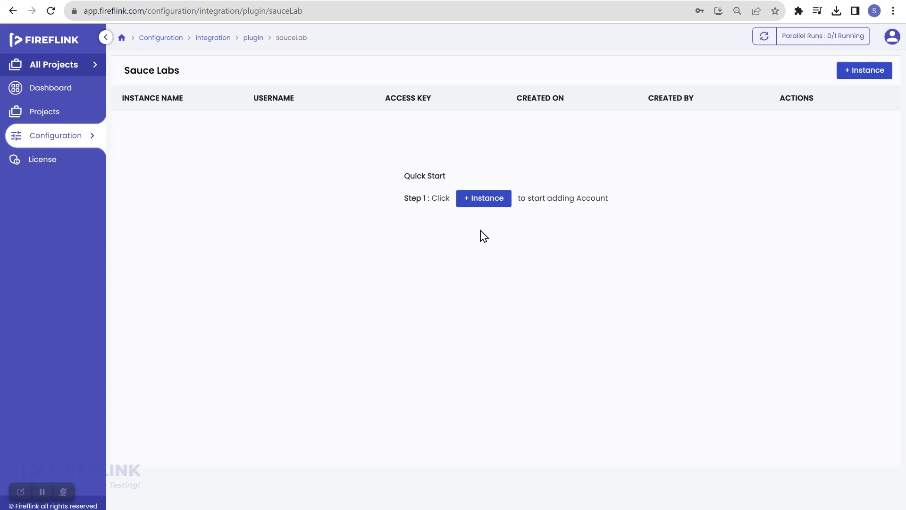
pyautogui.click(482, 202)
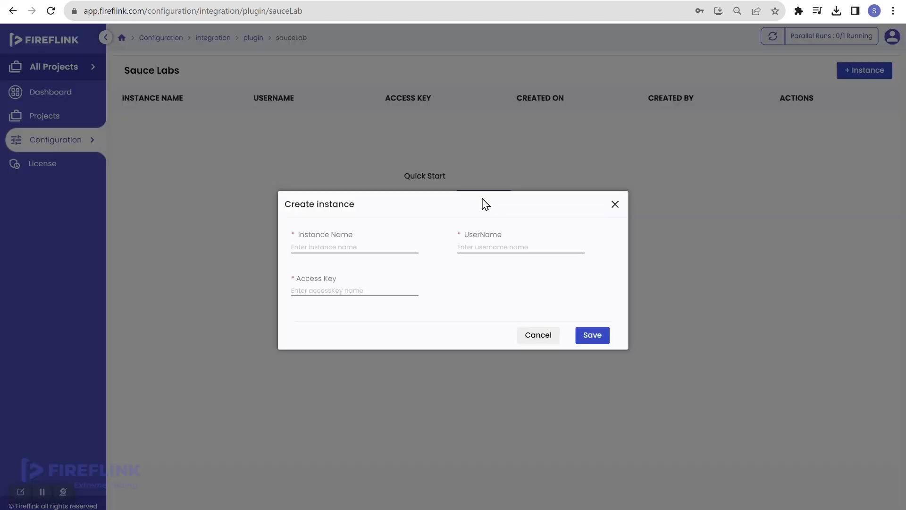
pyautogui.click(348, 248)
pyautogui.write('Sa')
pyautogui.press('BackSpace')
pyautogui.write('SL_Insu')
pyautogui.press('BackSpace')
pyautogui.write('tance')
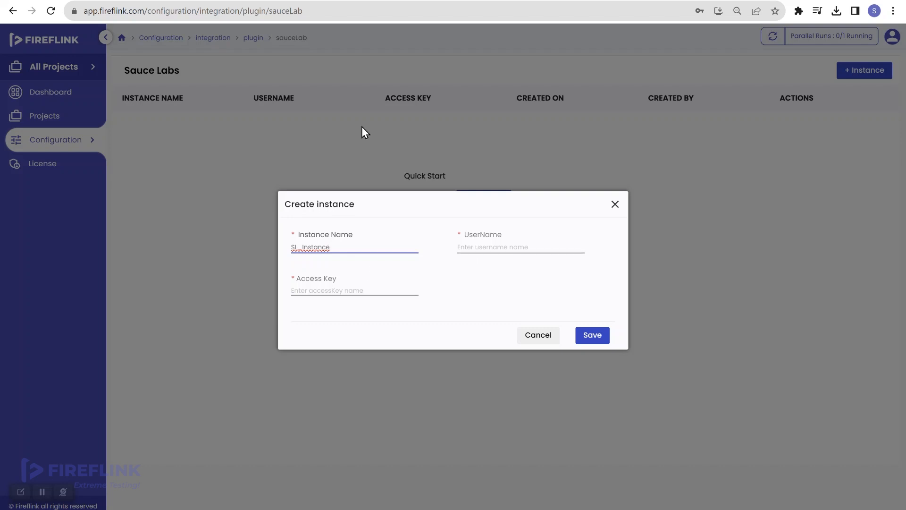
# - Search Google for 'sauce labs' in a new browser tab
pyautogui.click(302, 1)
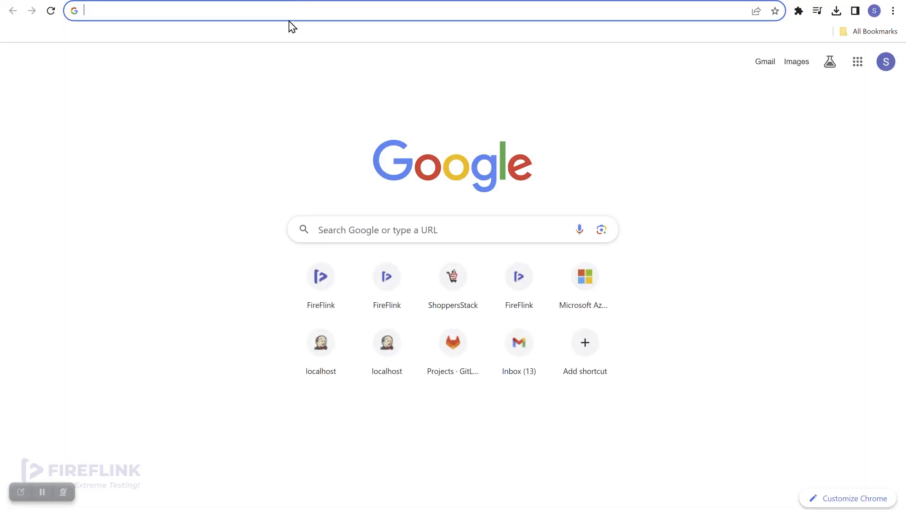
pyautogui.click(289, 13)
pyautogui.write('sauce labs')
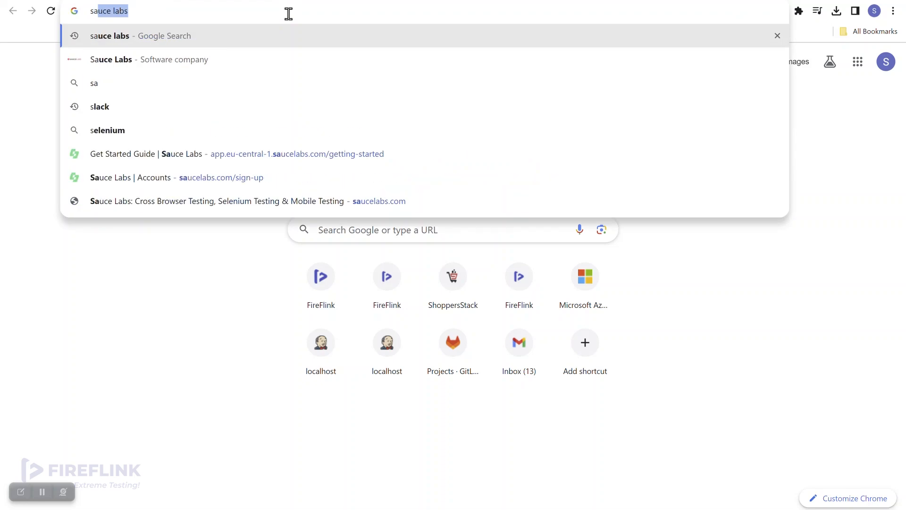
pyautogui.press('Return')
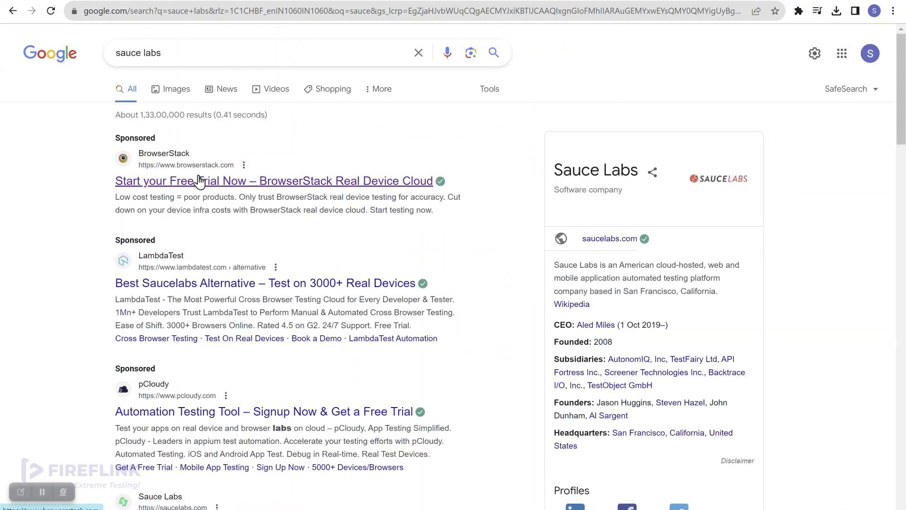
pyautogui.scroll(-1, 212, 264)
# - Open the Sauce Labs website from the results and sign in with Google
pyautogui.scroll(-3, 212, 264)
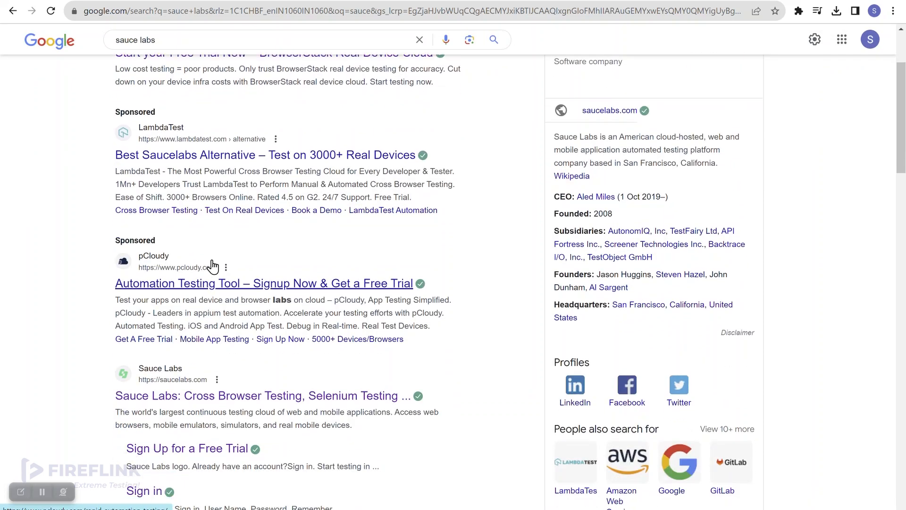
pyautogui.click(260, 363)
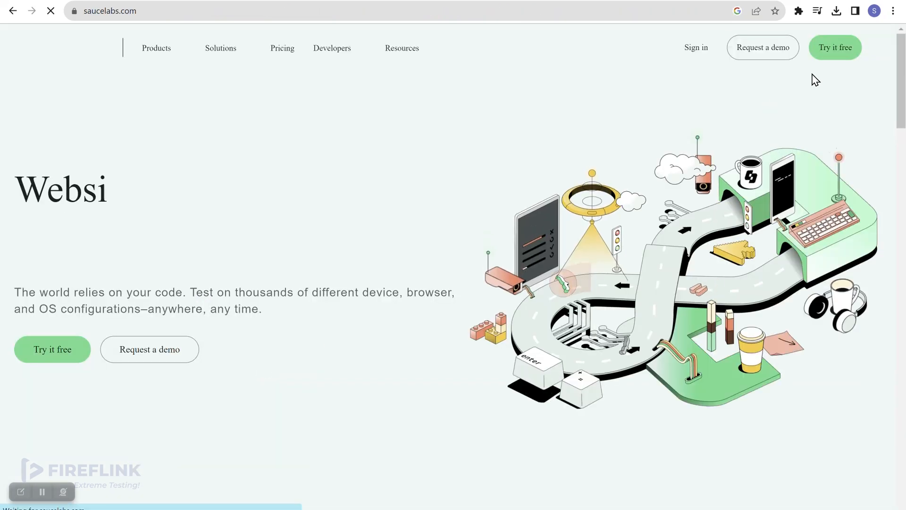
pyautogui.click(695, 54)
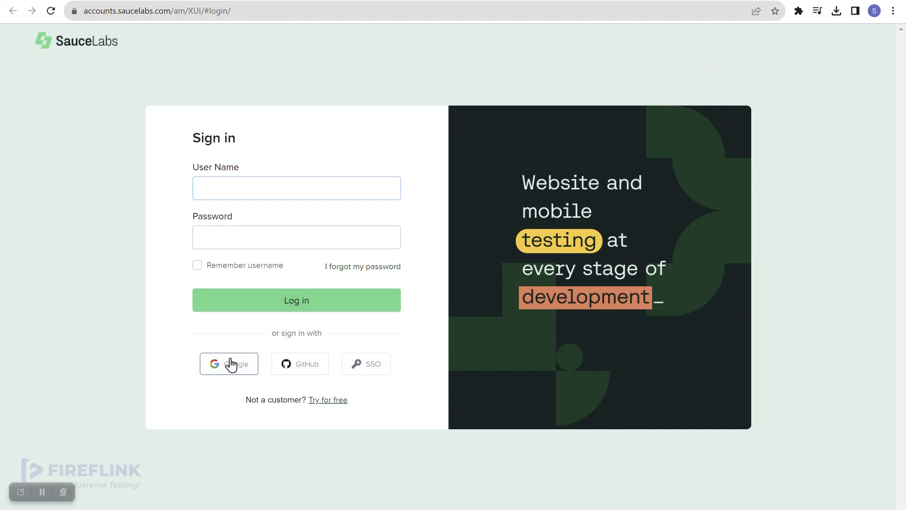
pyautogui.click(216, 368)
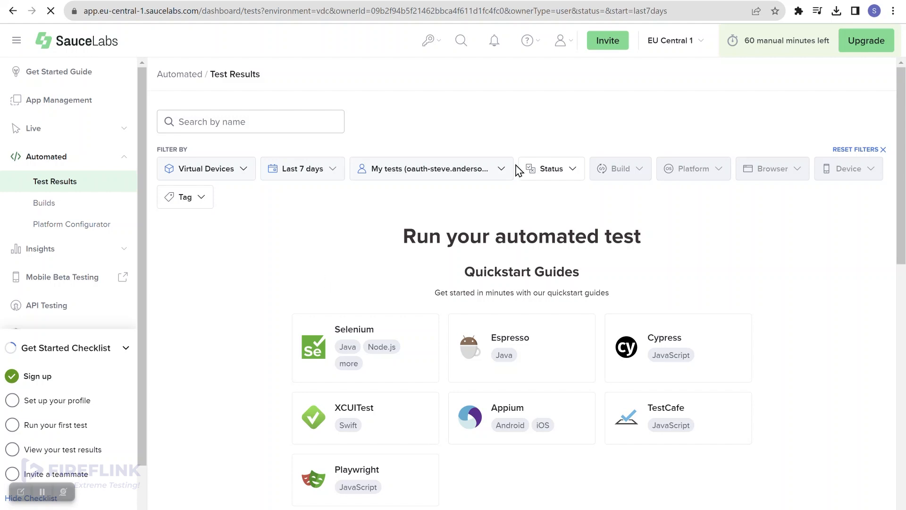
# - Open Sauce Labs User Settings and select the account user name for copying
pyautogui.click(571, 50)
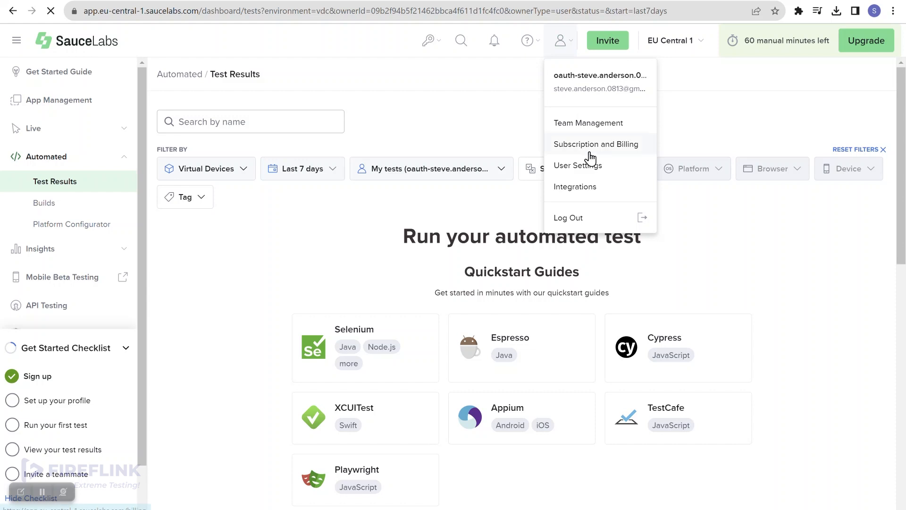
pyautogui.click(587, 171)
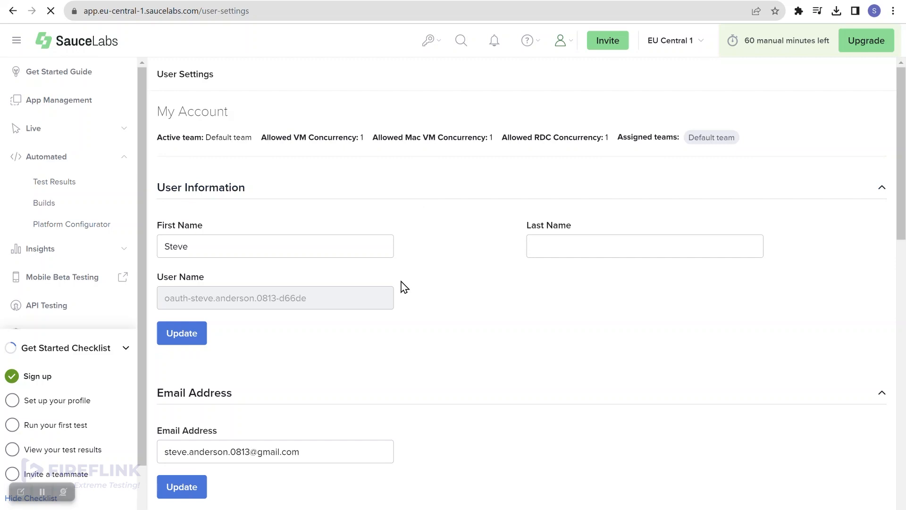
pyautogui.scroll(-4, 405, 286)
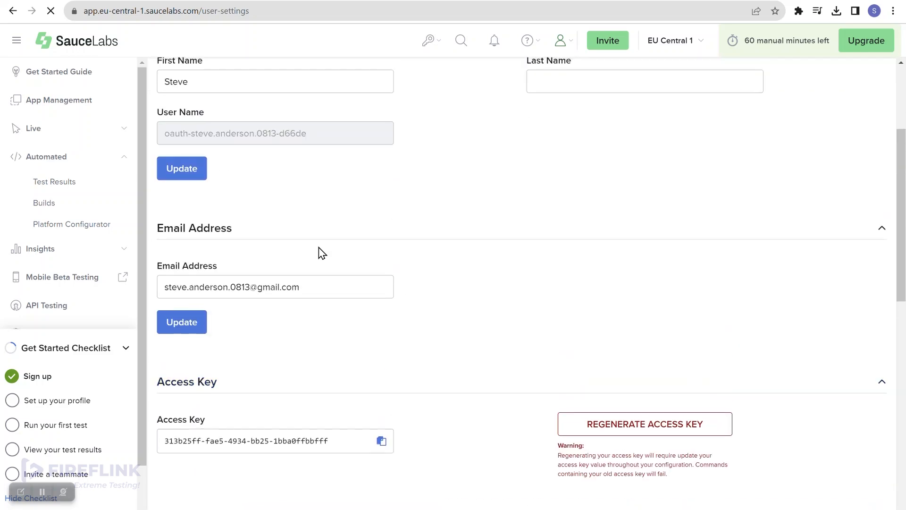
pyautogui.scroll(-2, 319, 226)
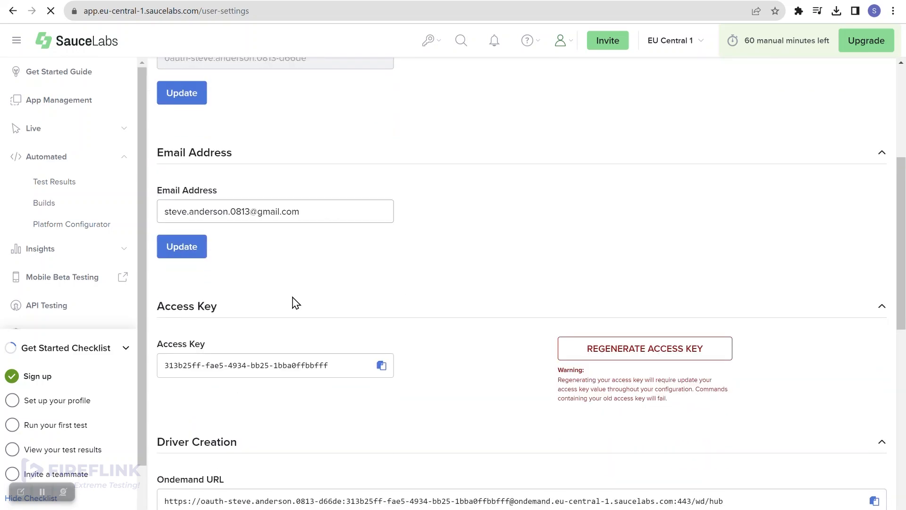
pyautogui.scroll(3, 246, 264)
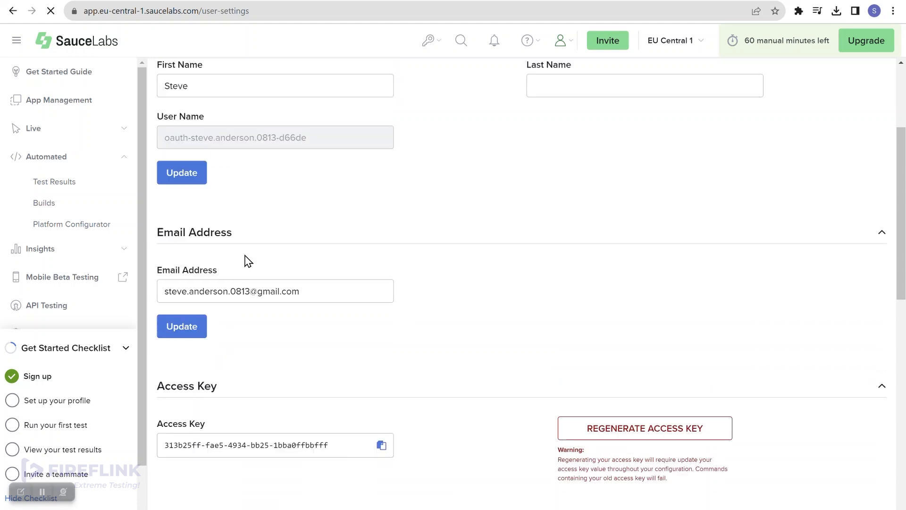
pyautogui.moveTo(311, 157); pyautogui.dragTo(157, 161)
pyautogui.hotkey('ctrl', 'c')
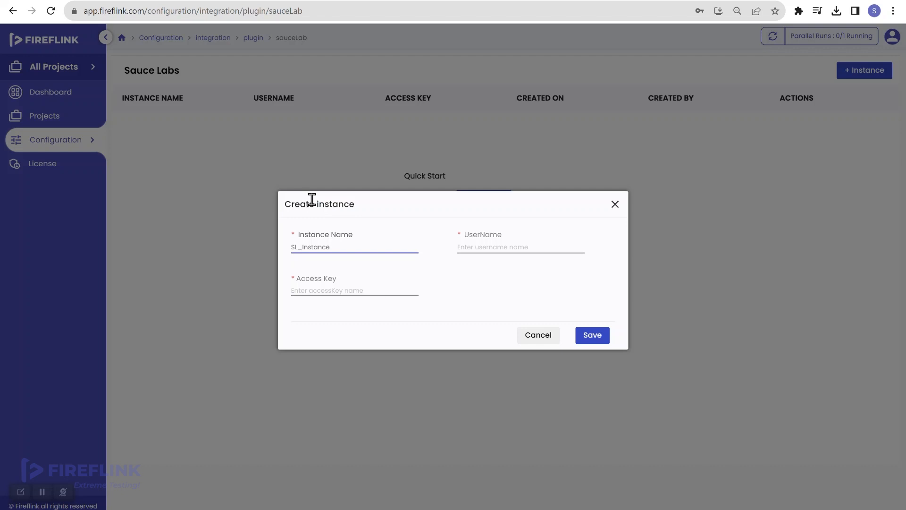
# - Fill the instance's UserName and Access Key with the Sauce Labs credentials and save them
pyautogui.click(488, 247)
pyautogui.hotkey('ctrl', 'v')
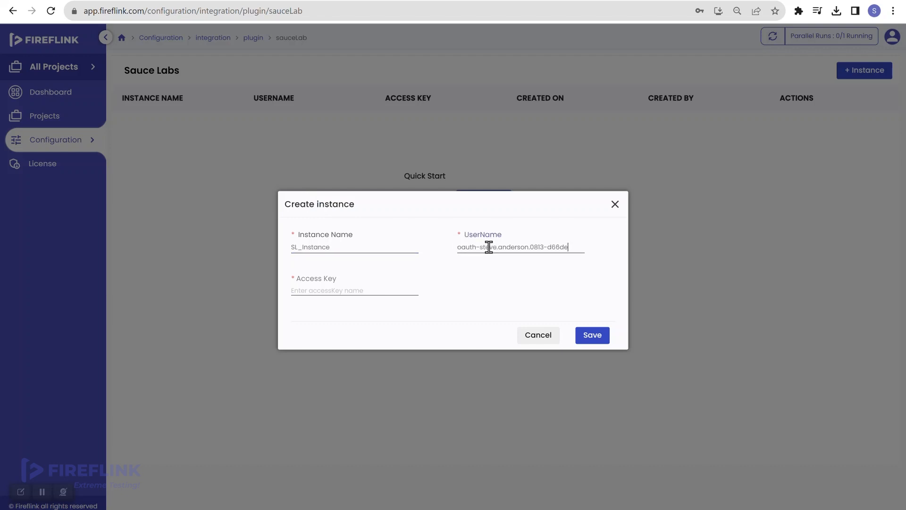
pyautogui.hotkey('ctrl', 'Tab')
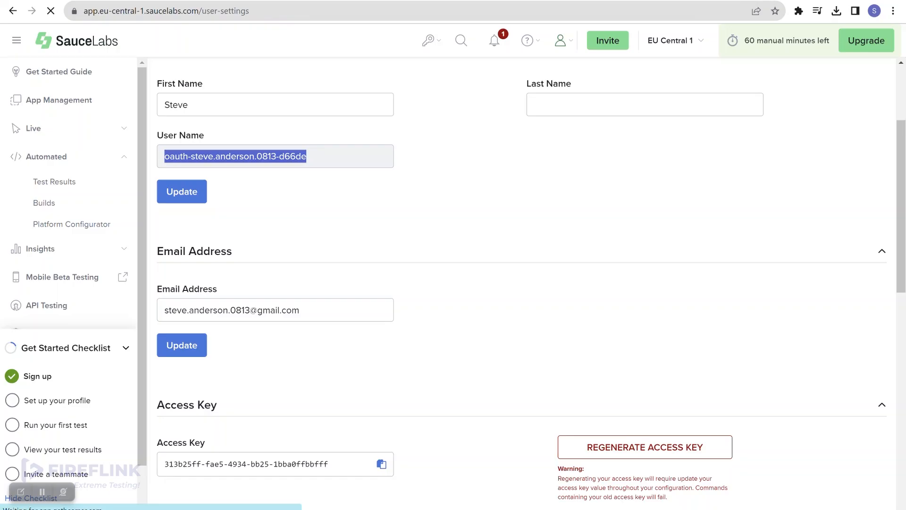
pyautogui.scroll(-1, 304, 243)
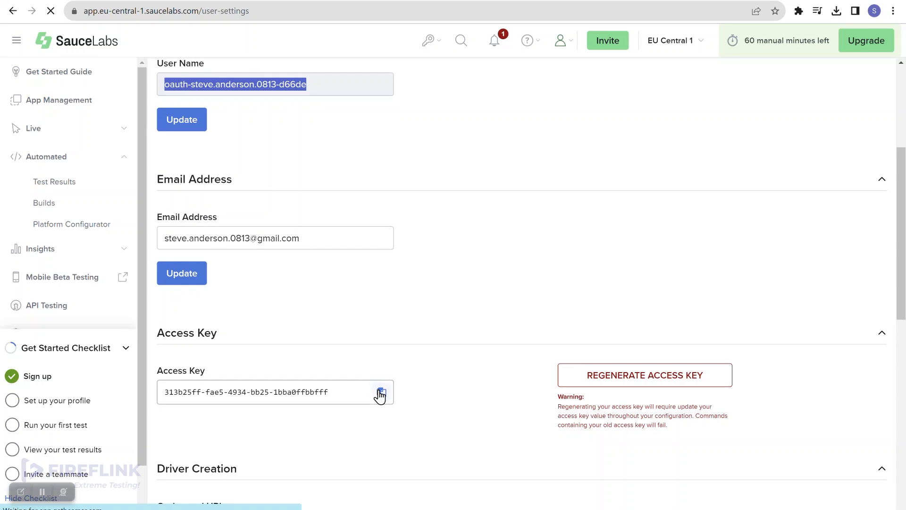
pyautogui.click(381, 394)
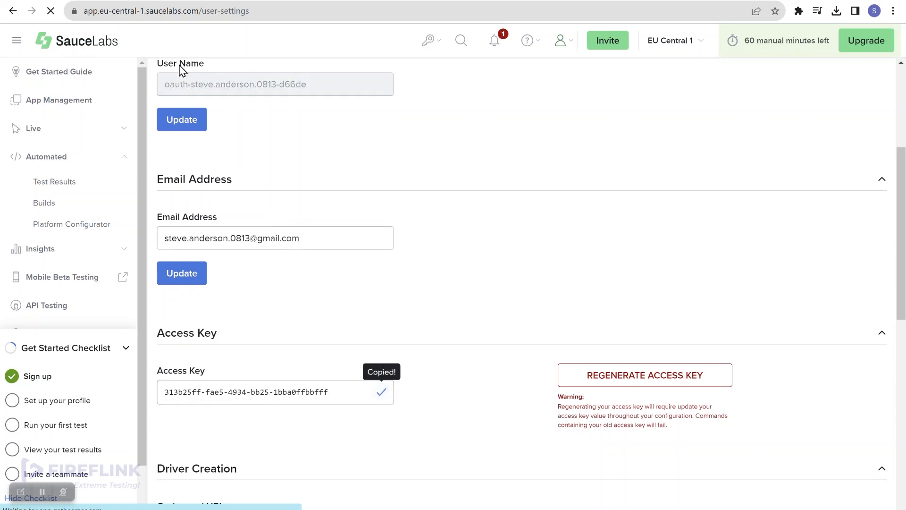
pyautogui.hotkey('ctrl', 'shift', 'Tab')
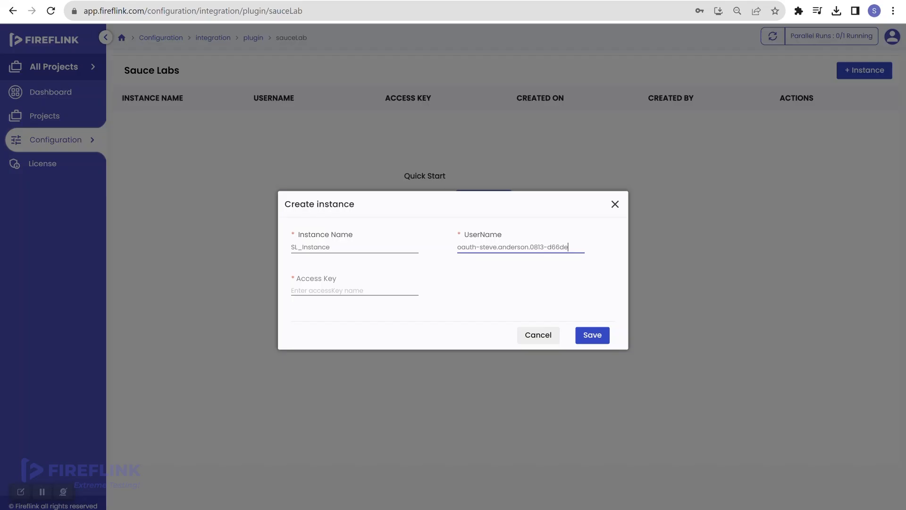
pyautogui.click(328, 285)
pyautogui.hotkey('ctrl', 'v')
pyautogui.click(593, 334)
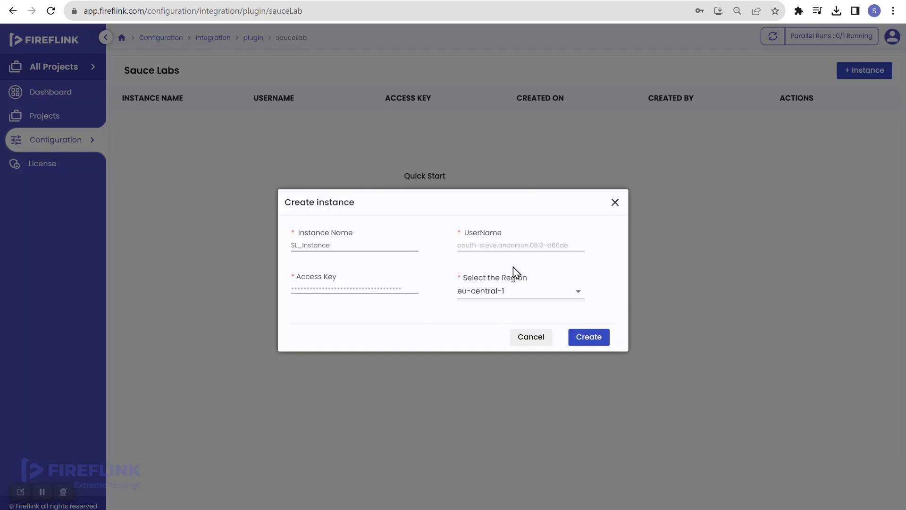
# - Choose region eu-central-1 and create the SL_Instance Sauce Labs instance
pyautogui.click(534, 296)
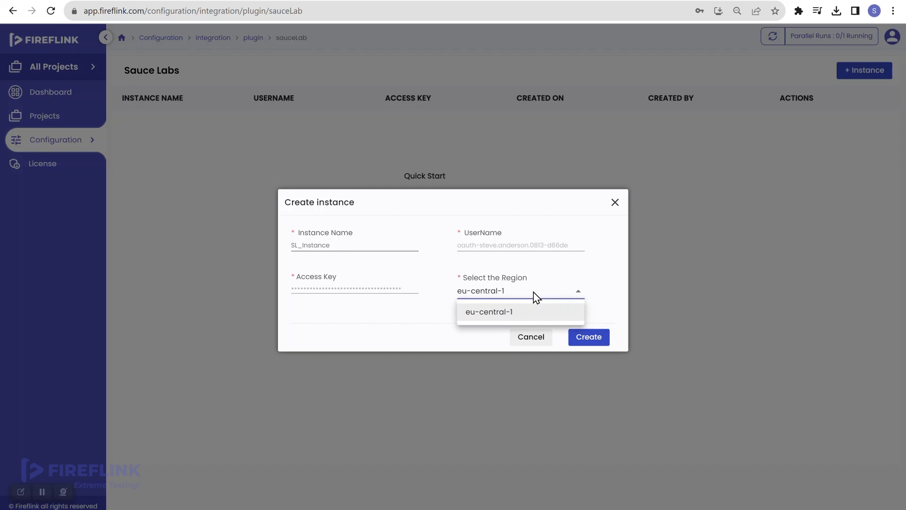
pyautogui.click(495, 312)
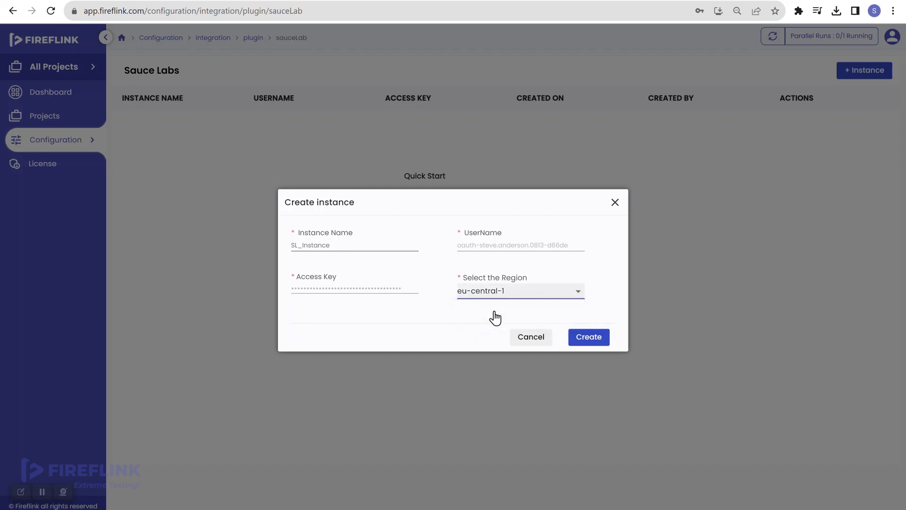
pyautogui.click(589, 339)
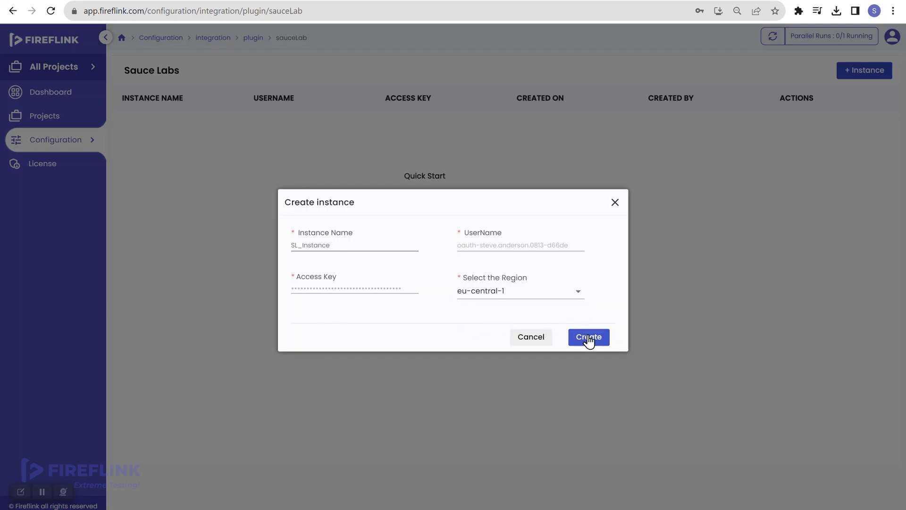
pyautogui.click(589, 339)
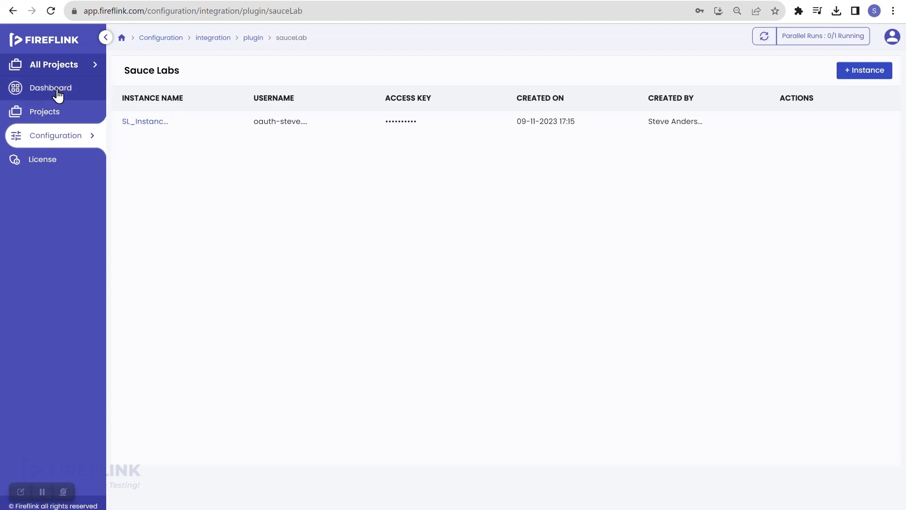
# - Open the Quick Run settings for the Shoppersstack Login > Shopper TC001 script
pyautogui.click(62, 115)
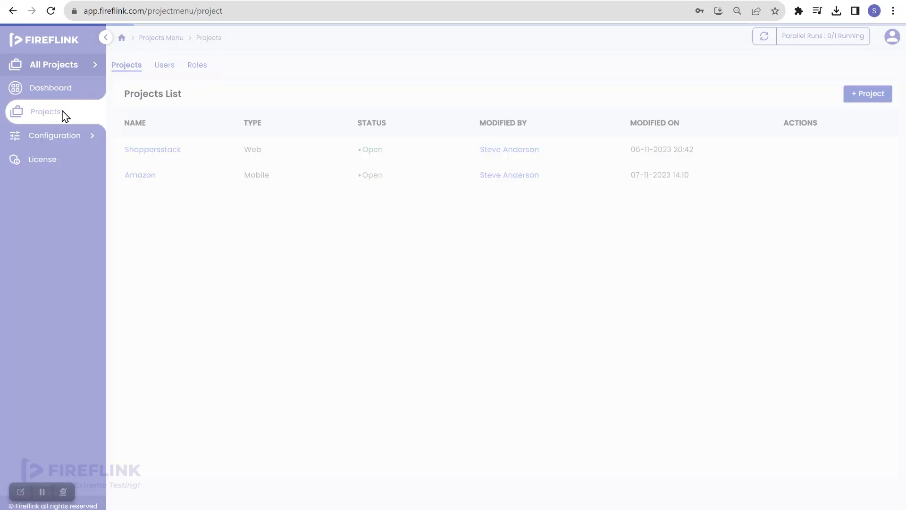
pyautogui.click(149, 155)
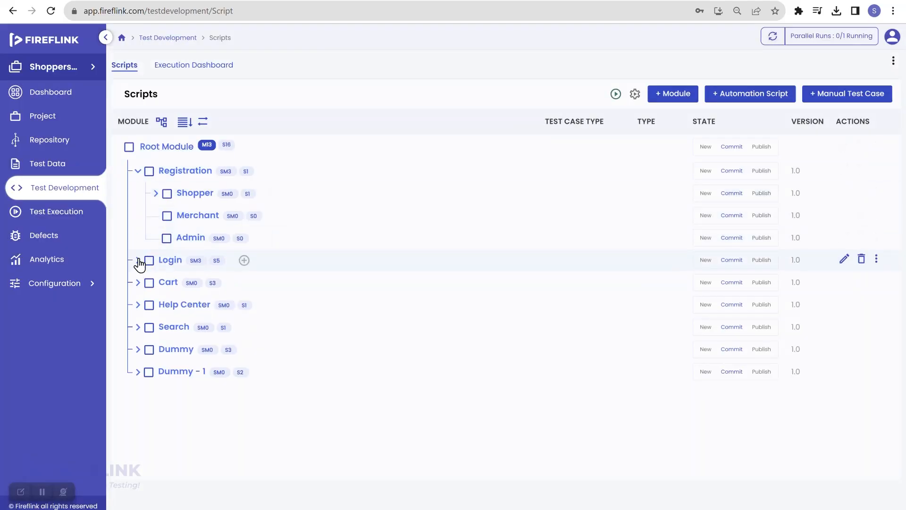
pyautogui.click(138, 261)
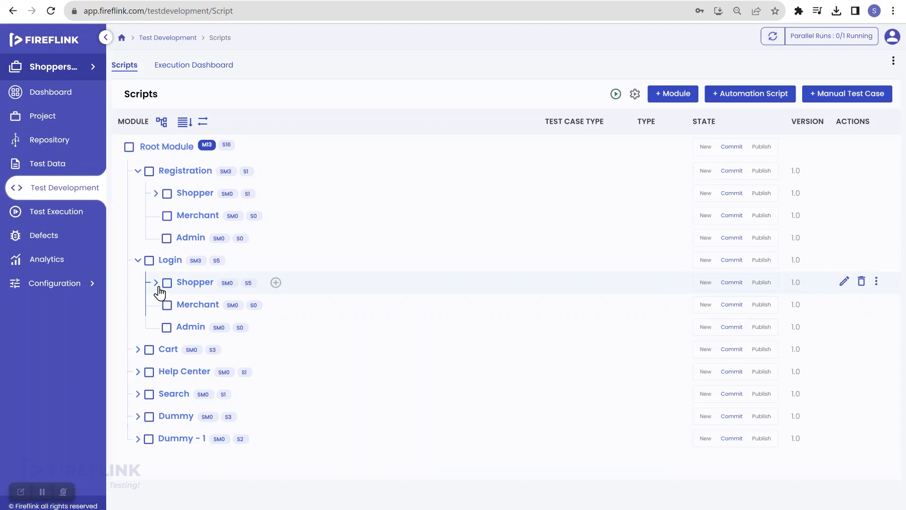
pyautogui.click(156, 283)
pyautogui.click(251, 307)
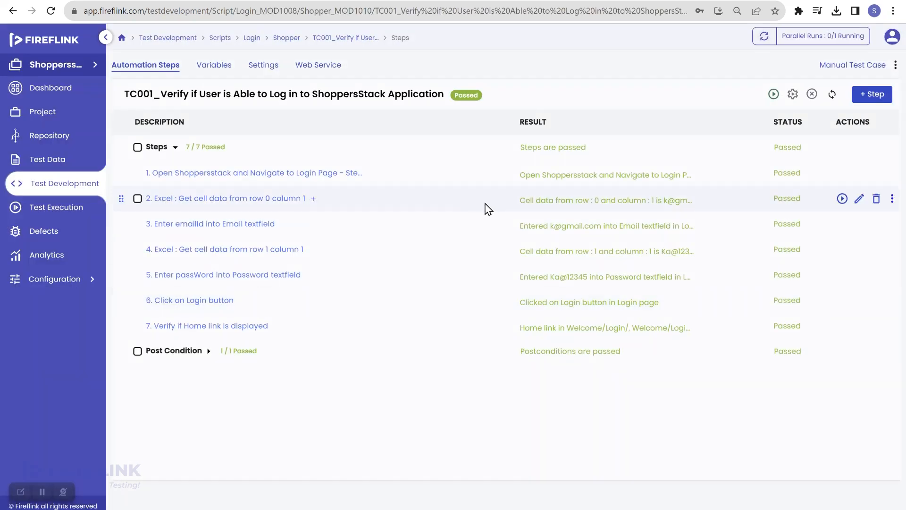
pyautogui.click(794, 97)
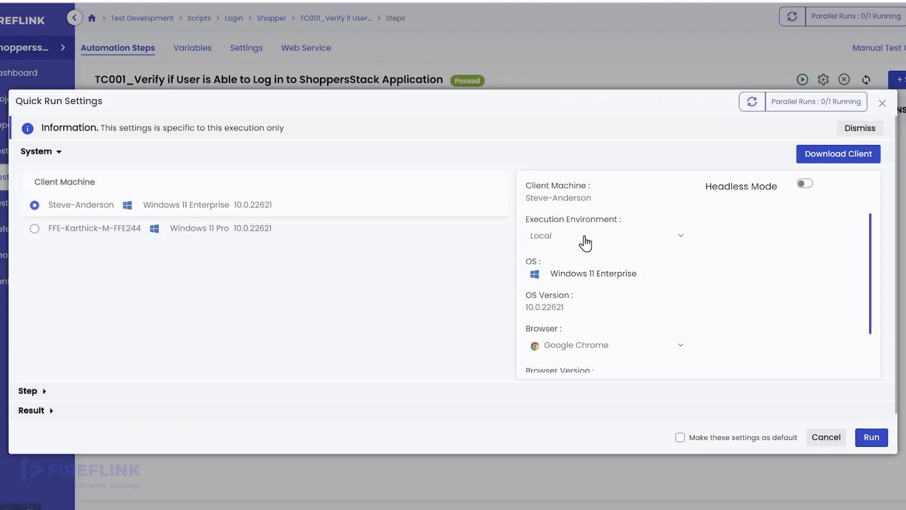
# - Set the execution environment to Saucelabs-SL_Instance with Windows as the operating system
pyautogui.click(585, 238)
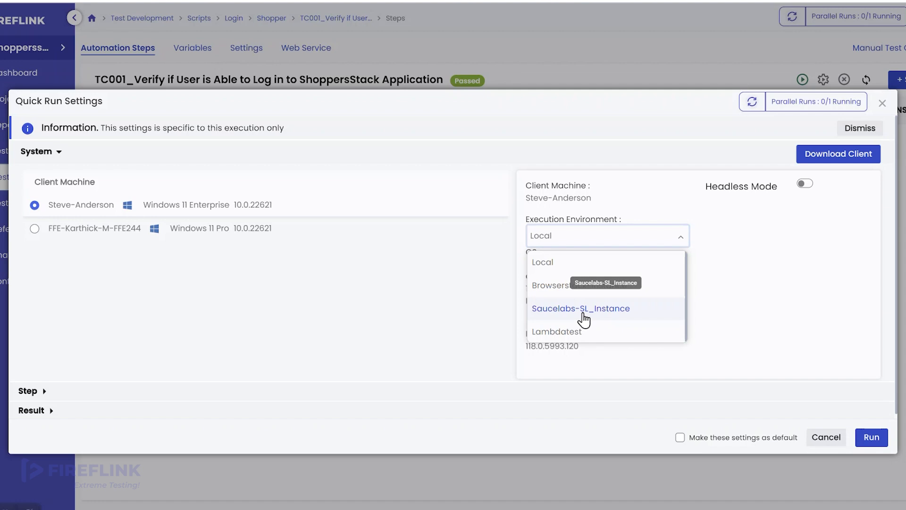
pyautogui.click(583, 313)
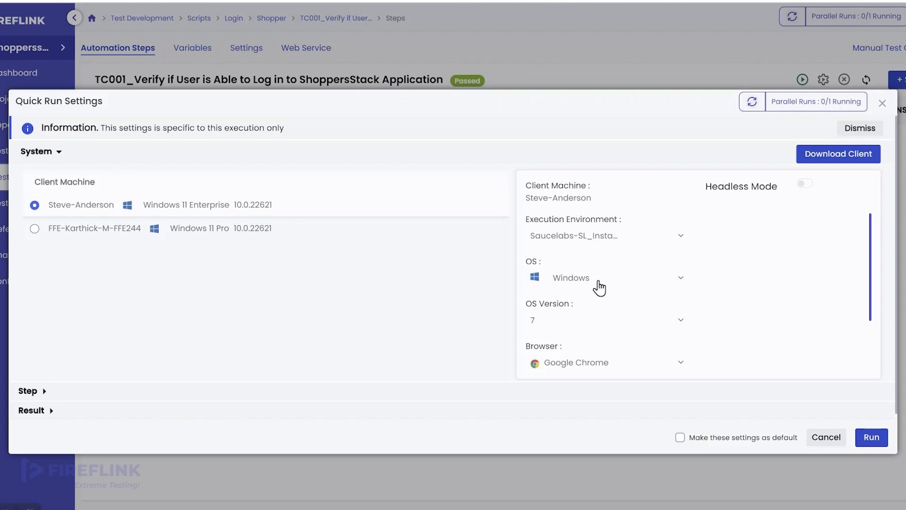
pyautogui.click(600, 285)
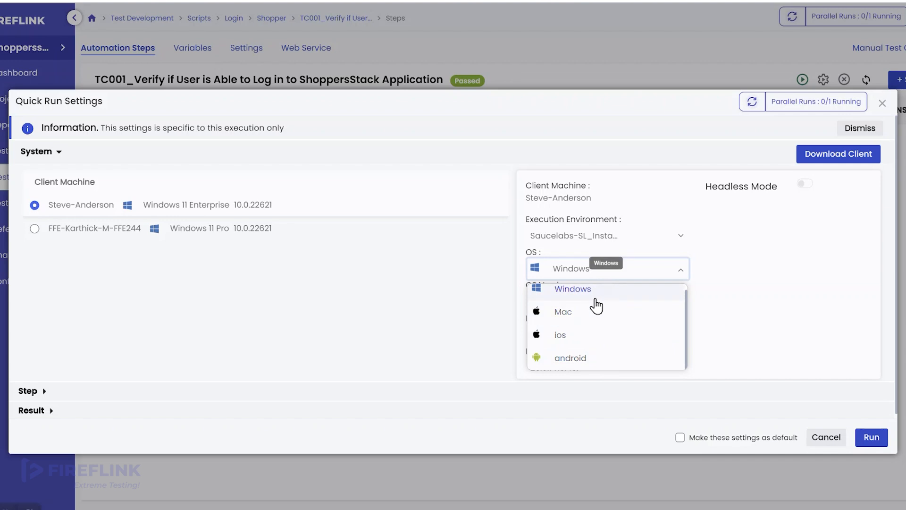
pyautogui.click(595, 297)
pyautogui.scroll(-2, 623, 321)
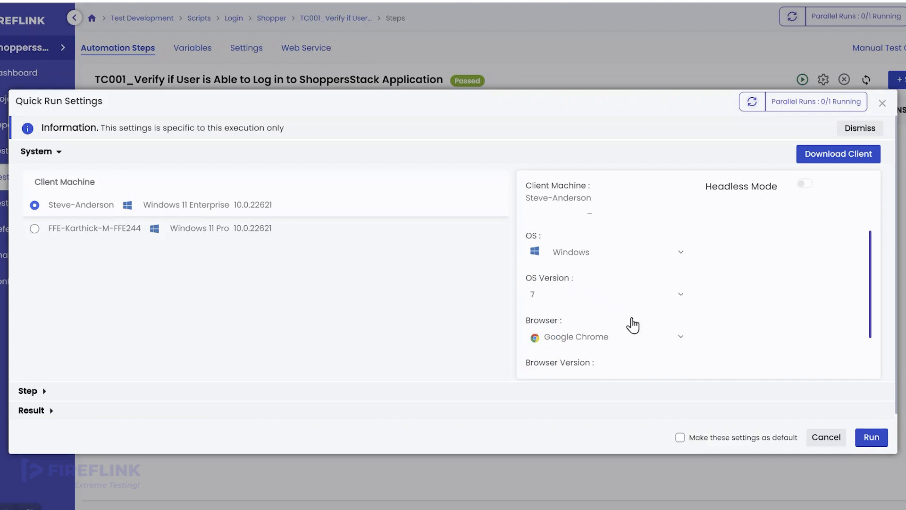
pyautogui.click(607, 271)
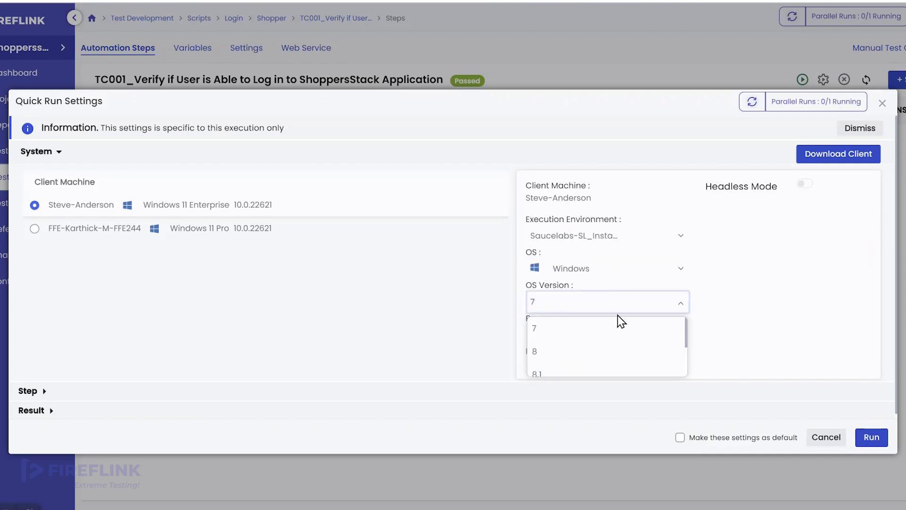
pyautogui.scroll(-1, 621, 338)
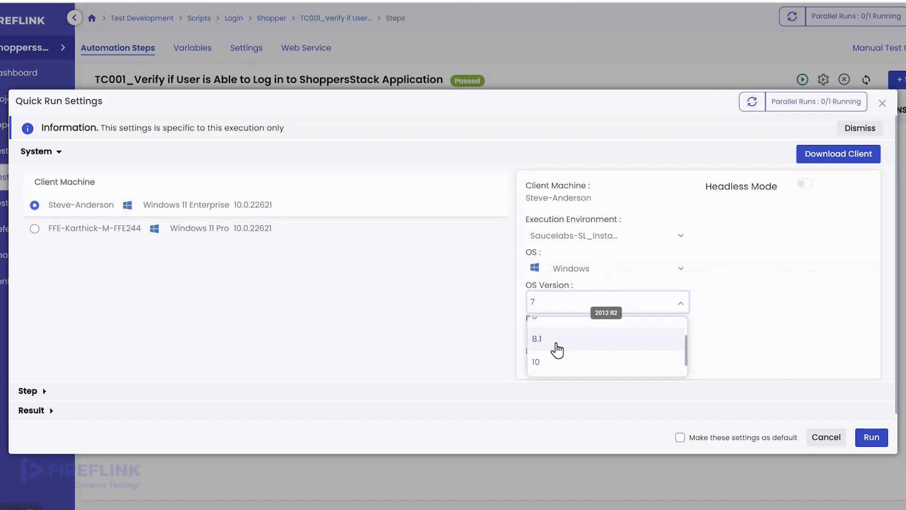
# - Set the OS version to 8.1 and keep Firefox as the browser
pyautogui.click(557, 350)
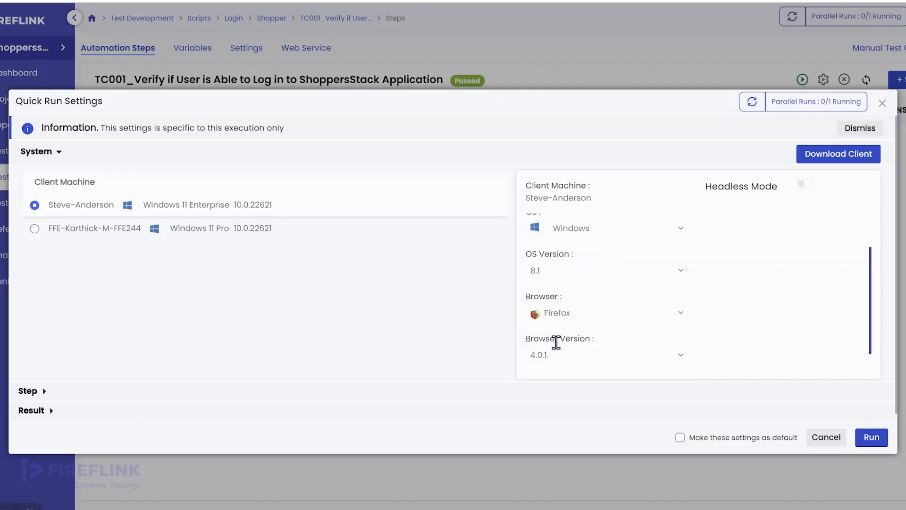
pyautogui.scroll(-1, 615, 335)
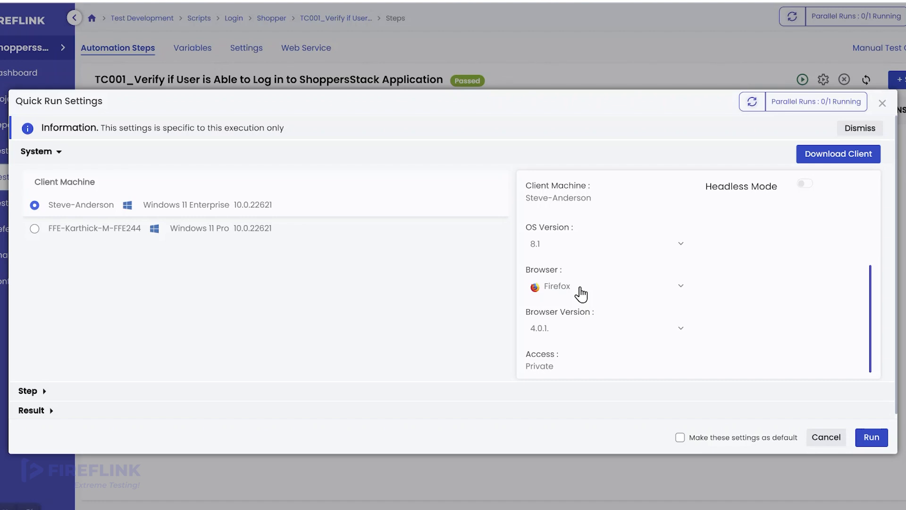
pyautogui.click(580, 290)
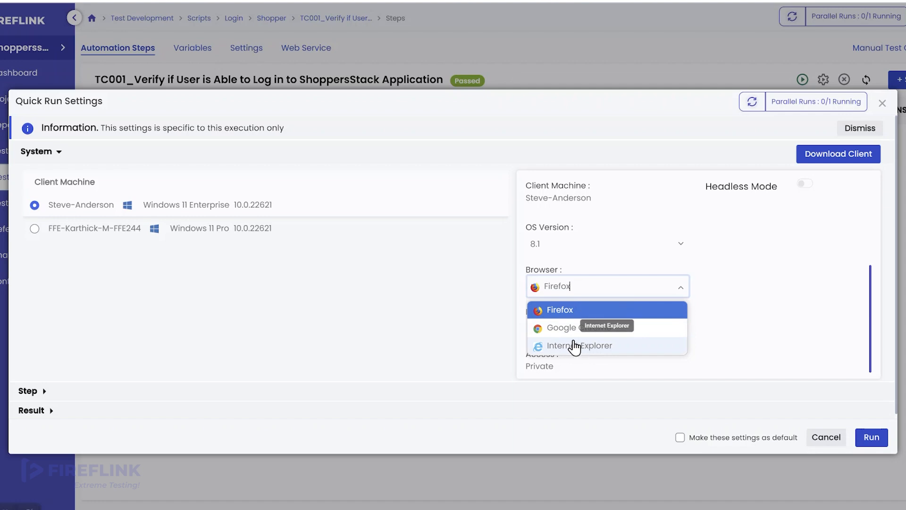
pyautogui.click(568, 314)
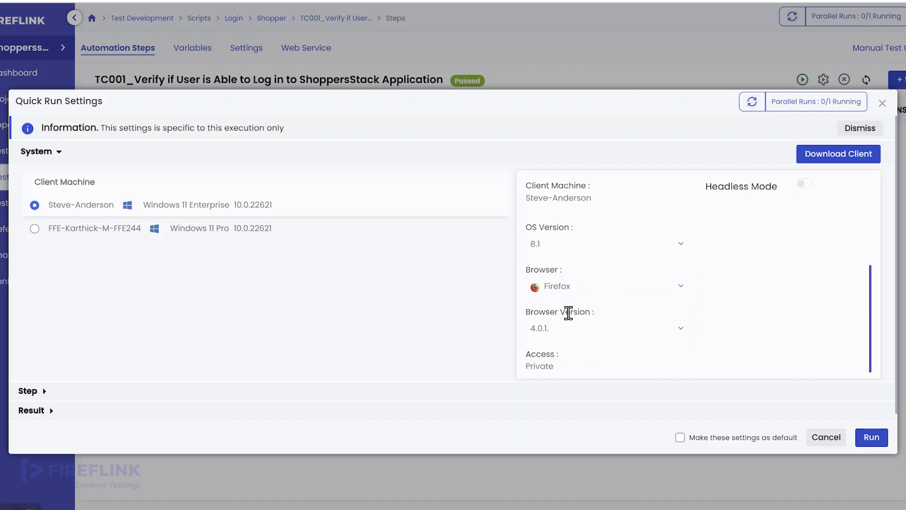
# - Set the browser version to 116.0.2
pyautogui.click(609, 330)
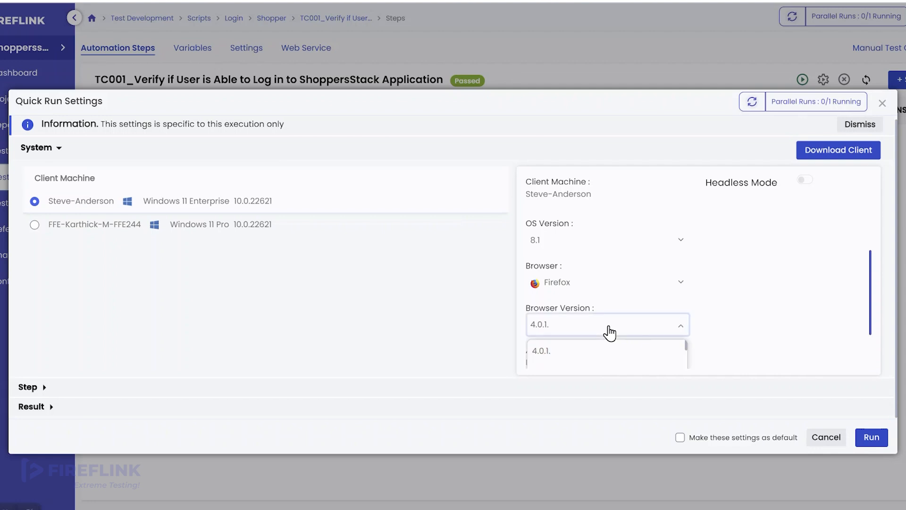
pyautogui.scroll(-10, 618, 354)
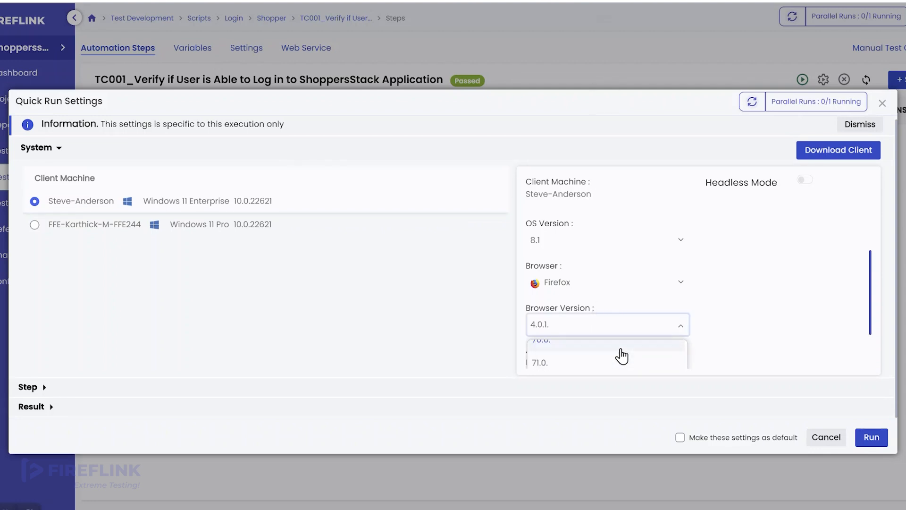
pyautogui.scroll(-10, 621, 355)
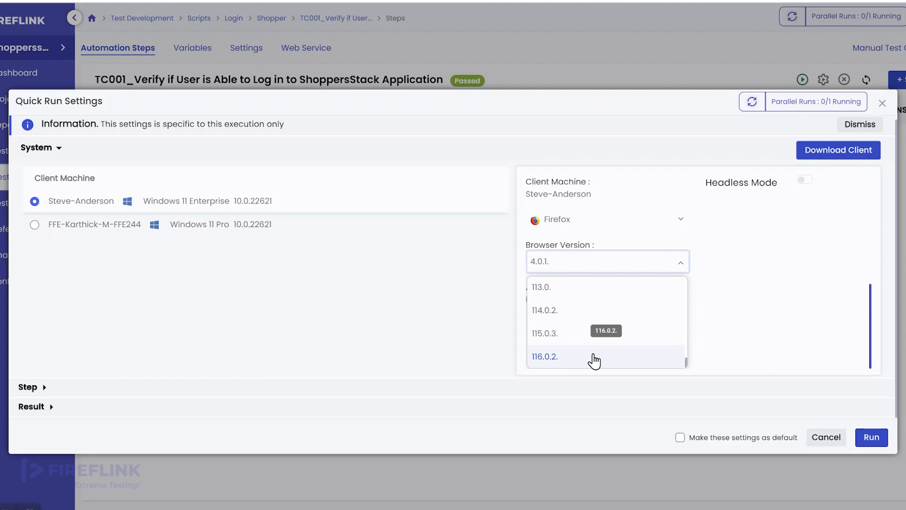
pyautogui.click(593, 361)
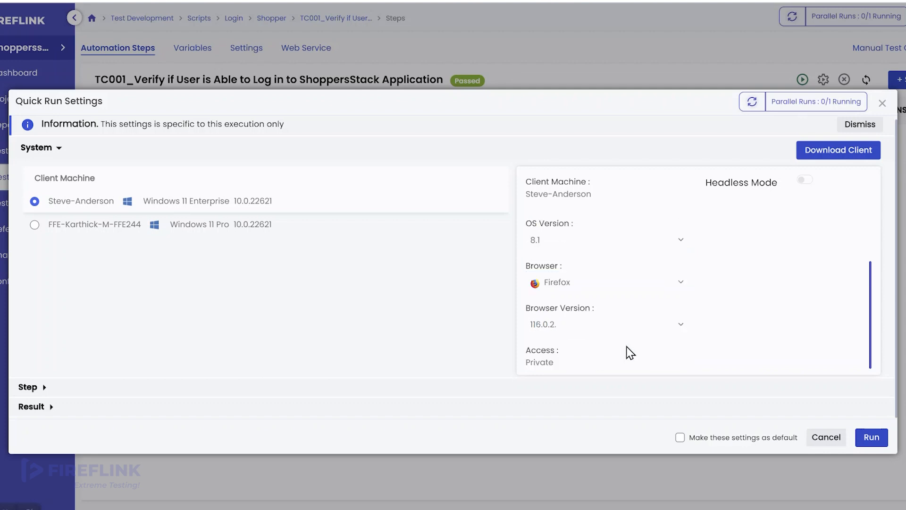
pyautogui.scroll(3, 597, 238)
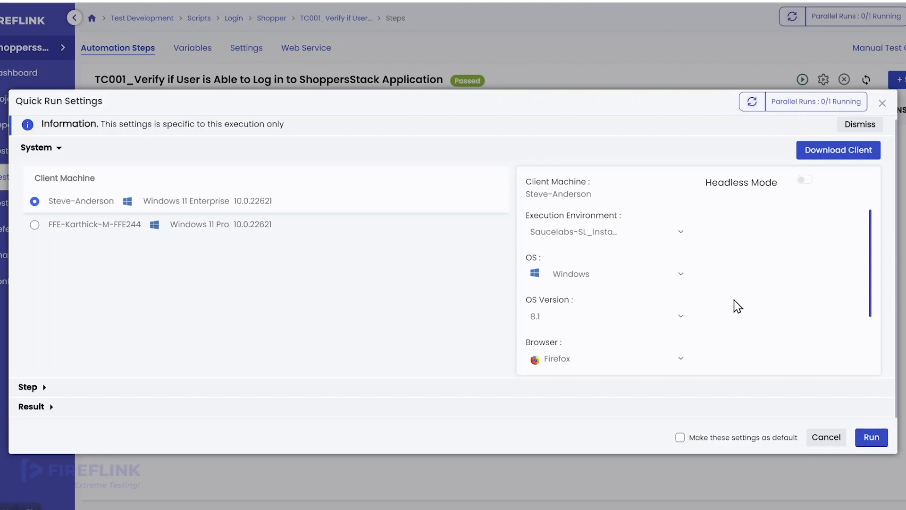
# - Run the TC001 quick run, sync the execution statuses, then switch to the Sauce Labs tab
pyautogui.click(872, 438)
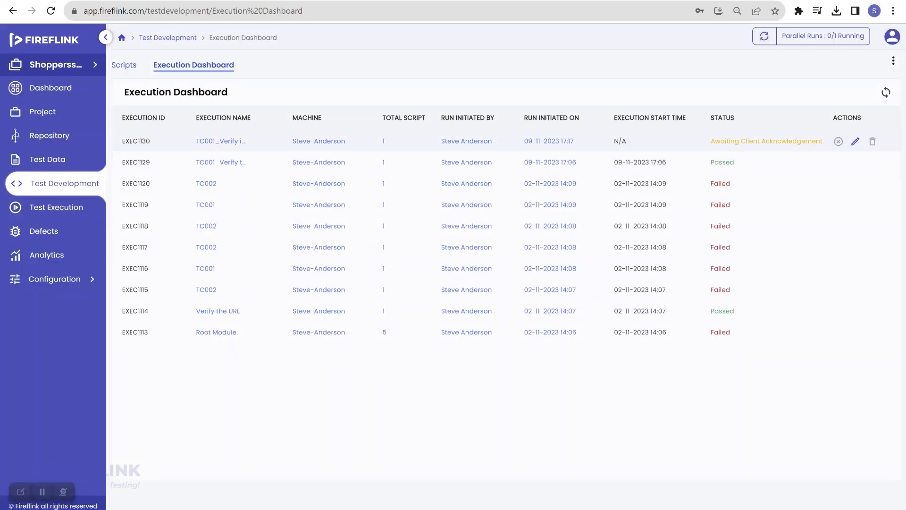
pyautogui.click(885, 93)
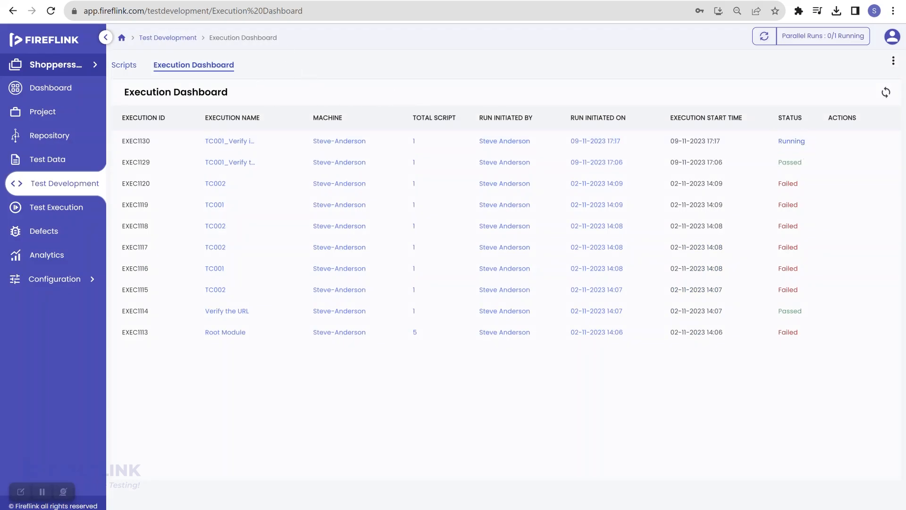
pyautogui.hotkey('ctrl', 'Tab')
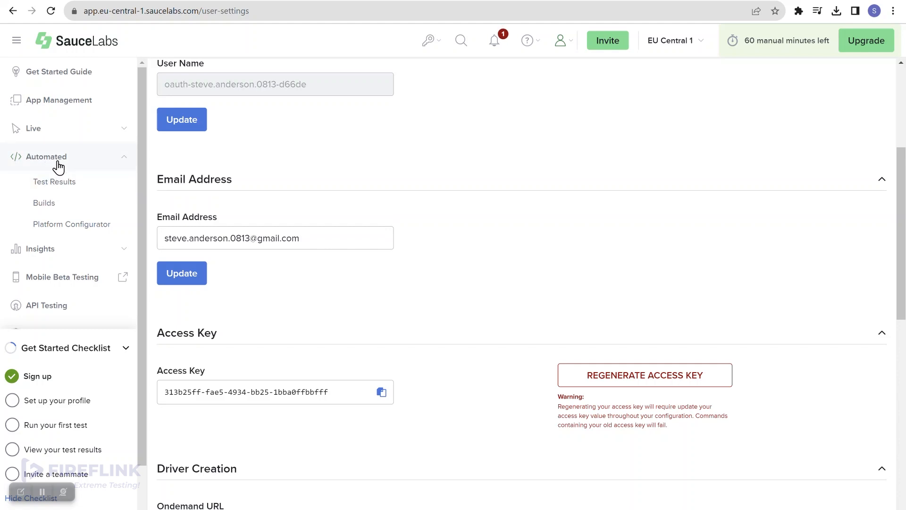
# - Open the running job's Test Details from Sauce Labs Automated Test Results
pyautogui.click(67, 191)
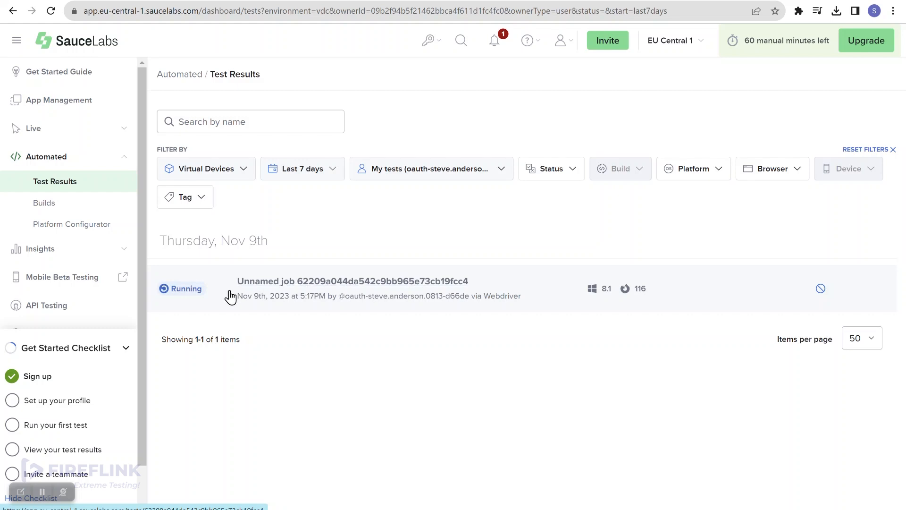
pyautogui.click(322, 282)
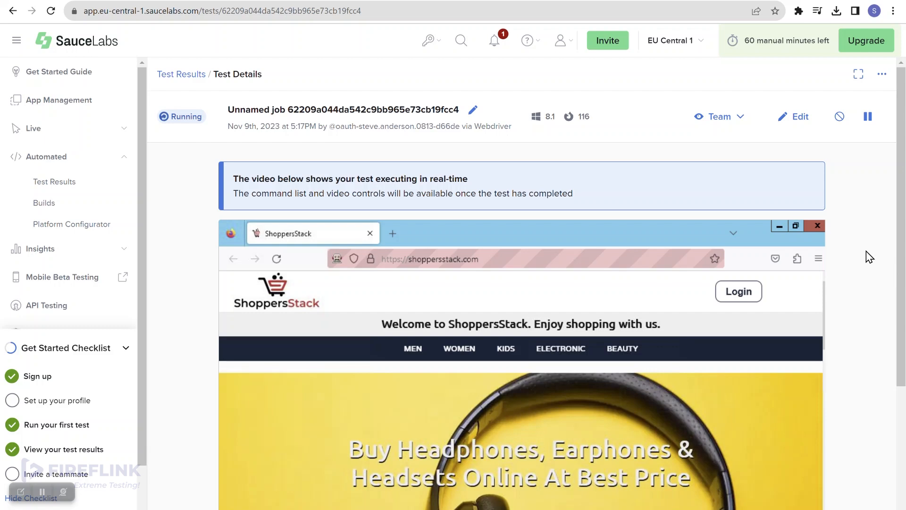
pyautogui.scroll(-2, 891, 269)
pyautogui.scroll(-2, 868, 257)
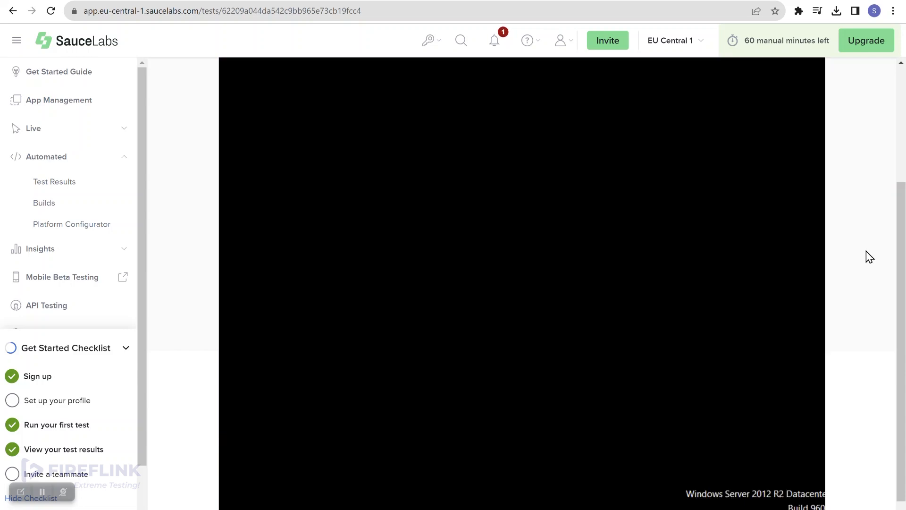
pyautogui.scroll(5, 868, 257)
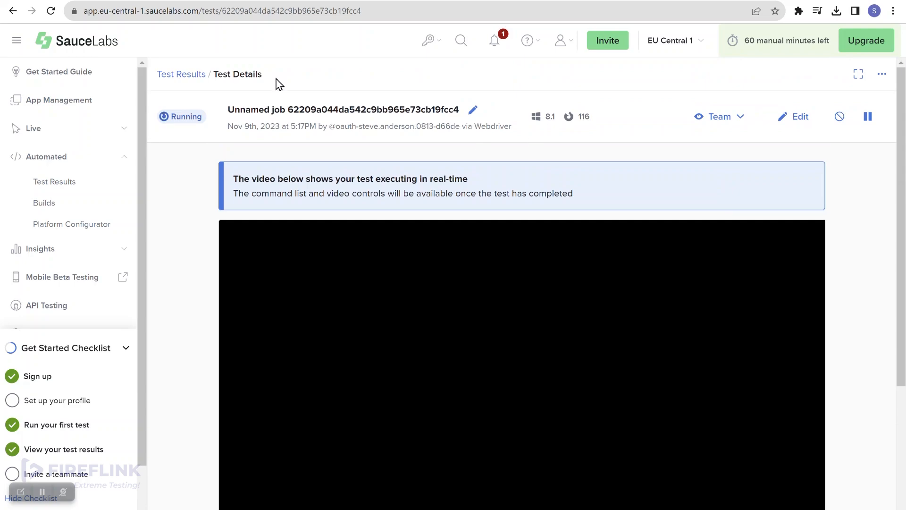
# - Refresh Fireflink's execution statuses, reload the Sauce Labs job page, and return to Fireflink
pyautogui.click(86, 0)
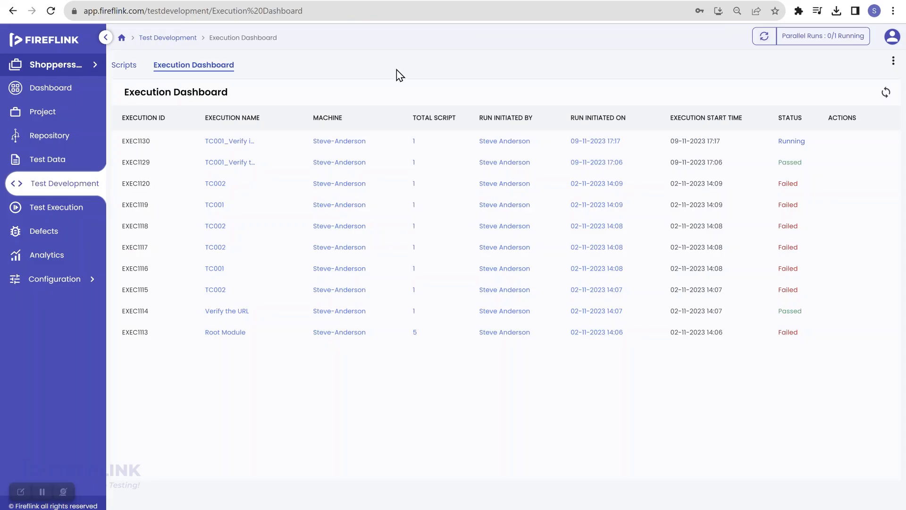
pyautogui.click(887, 94)
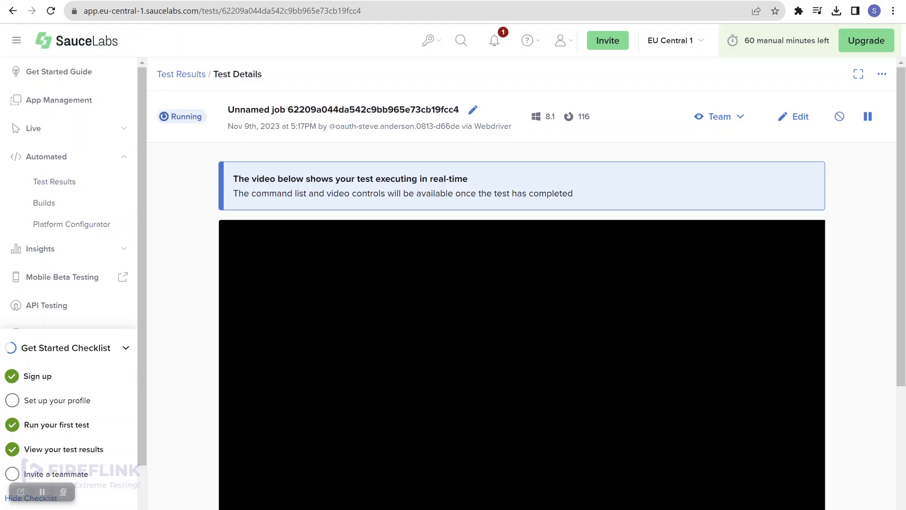
pyautogui.click(50, 14)
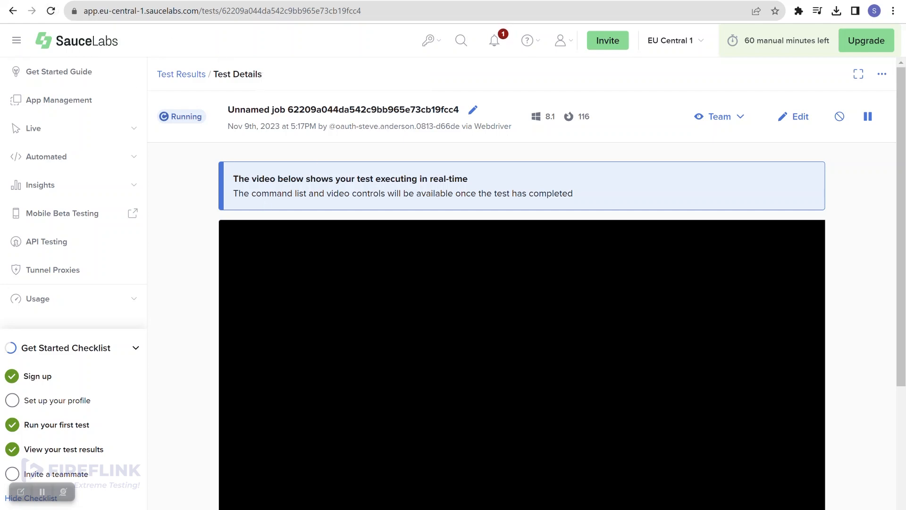
pyautogui.hotkey('ctrl', 'shift', 'Tab')
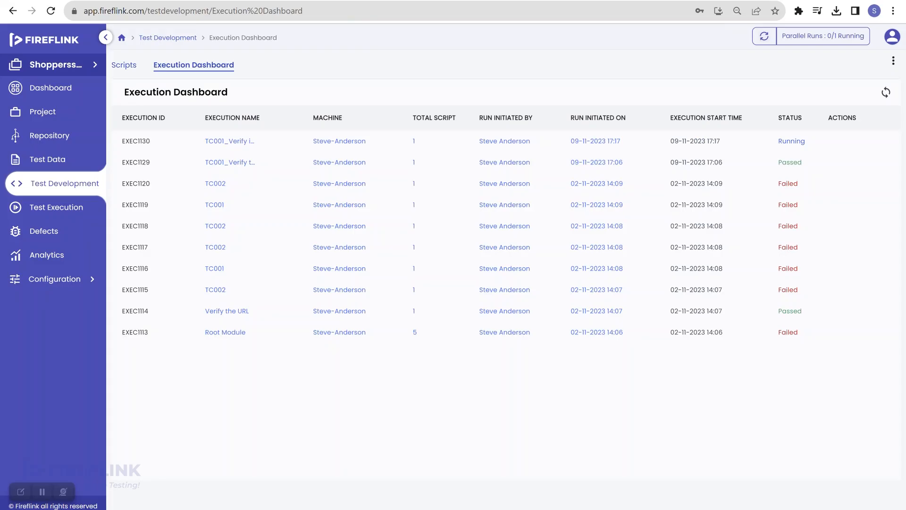
# - Review EXEC1130's Login script results with all 7 steps passed, then refresh the Sauce Labs page
pyautogui.click(49, 12)
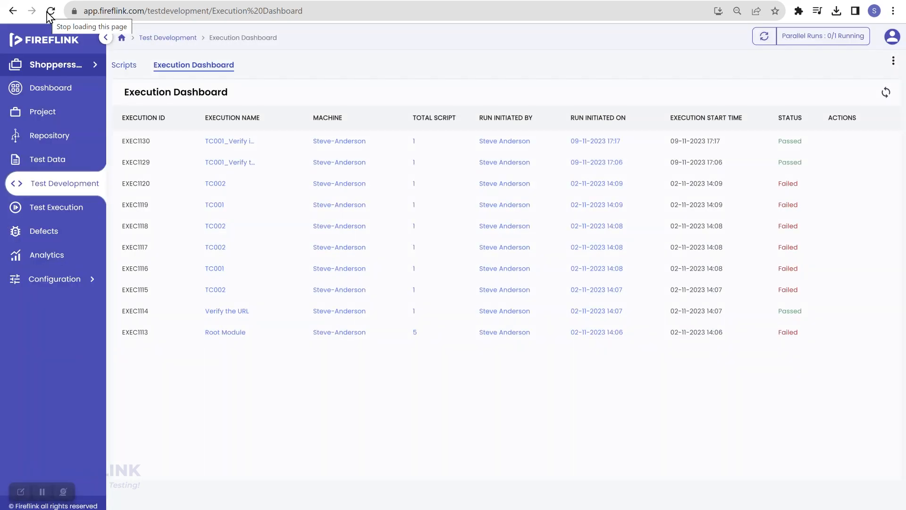
pyautogui.click(793, 142)
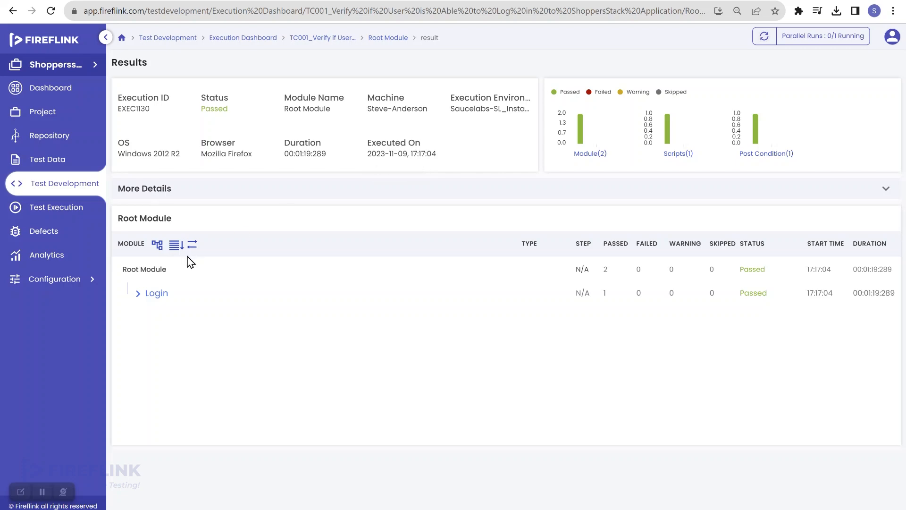
pyautogui.click(137, 294)
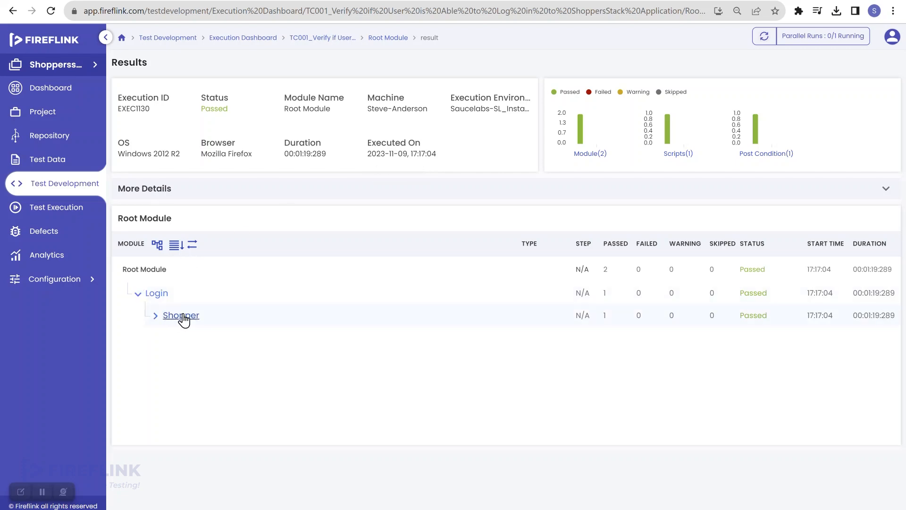
pyautogui.click(229, 339)
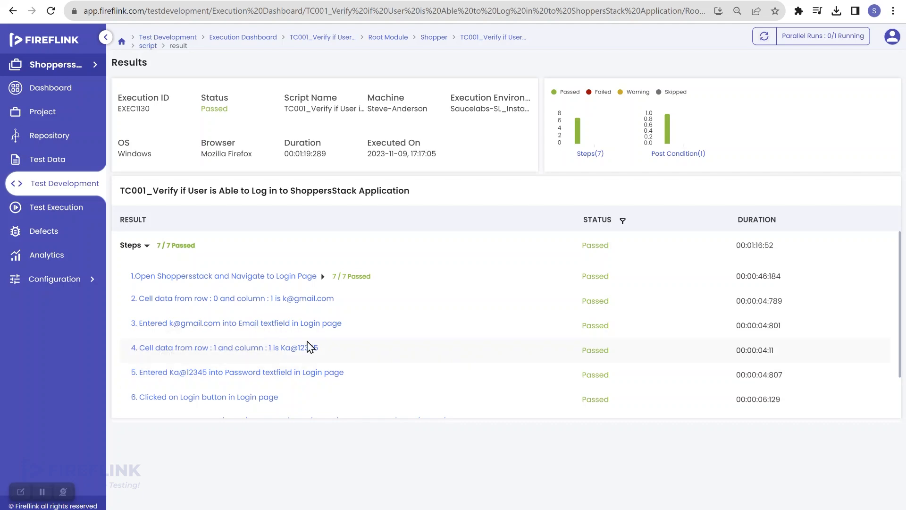
pyautogui.scroll(-1, 308, 348)
pyautogui.scroll(1, 308, 348)
pyautogui.scroll(-1, 308, 348)
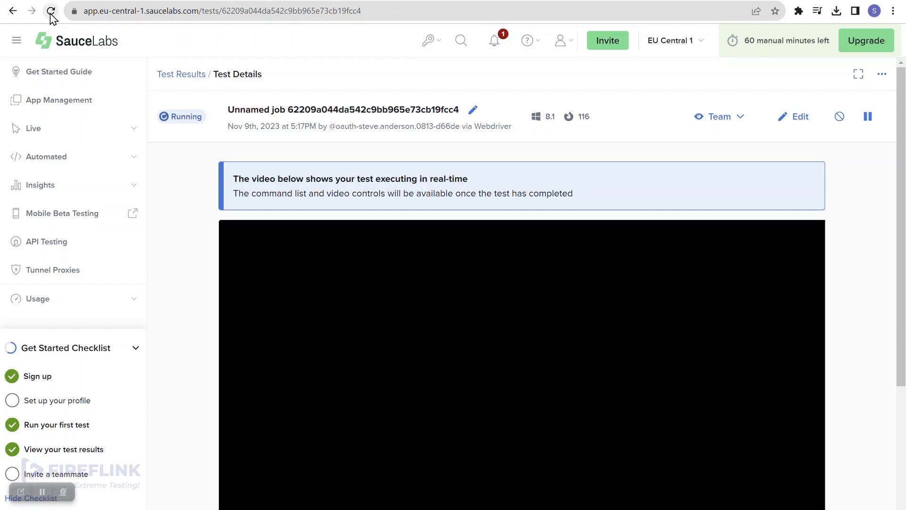
pyautogui.click(50, 13)
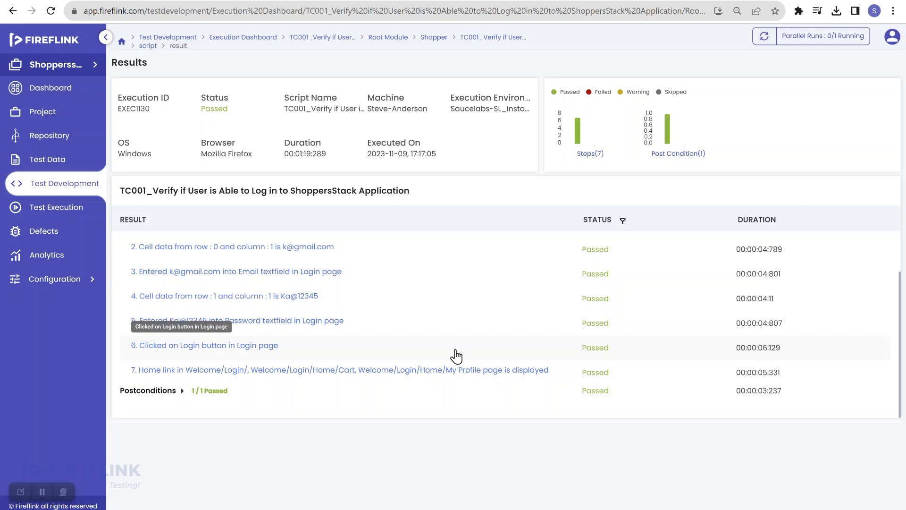
# - Under All Projects, open the SauceLabs integration and cancel creating a new instance
pyautogui.click(80, 70)
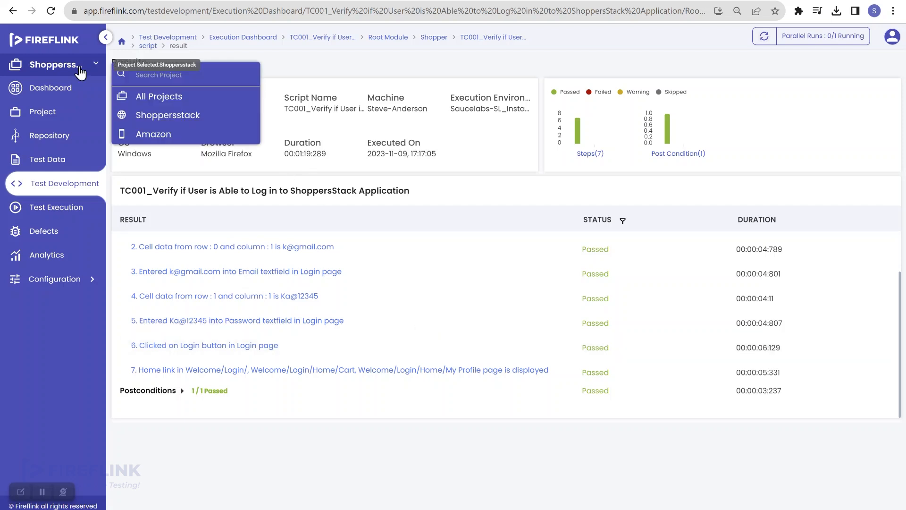
pyautogui.click(156, 96)
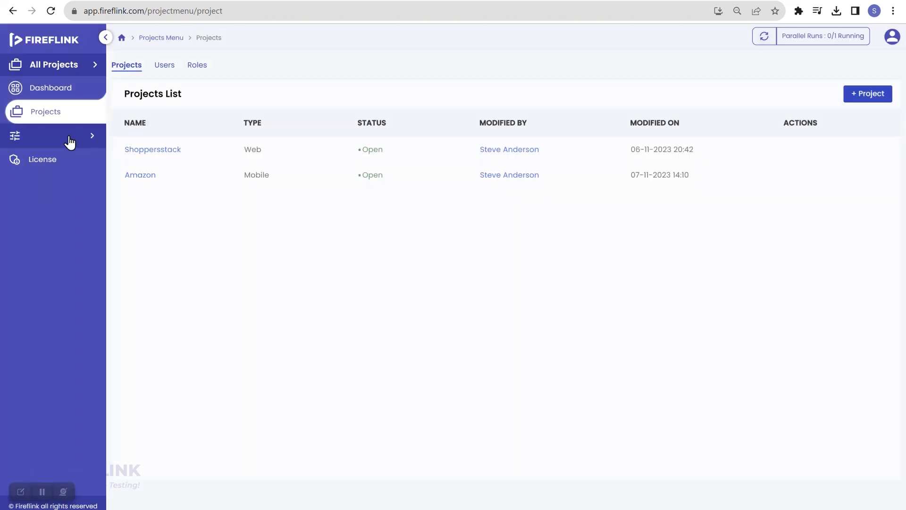
pyautogui.click(70, 140)
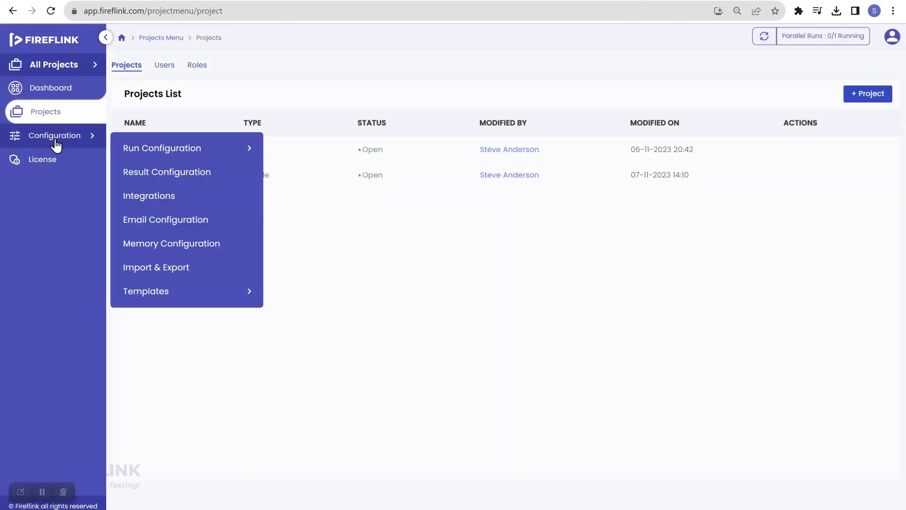
pyautogui.click(135, 198)
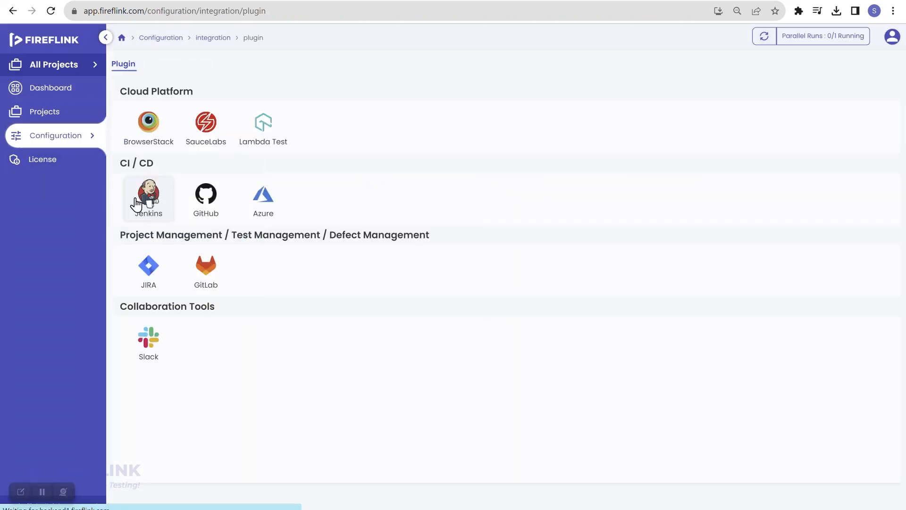
pyautogui.click(197, 128)
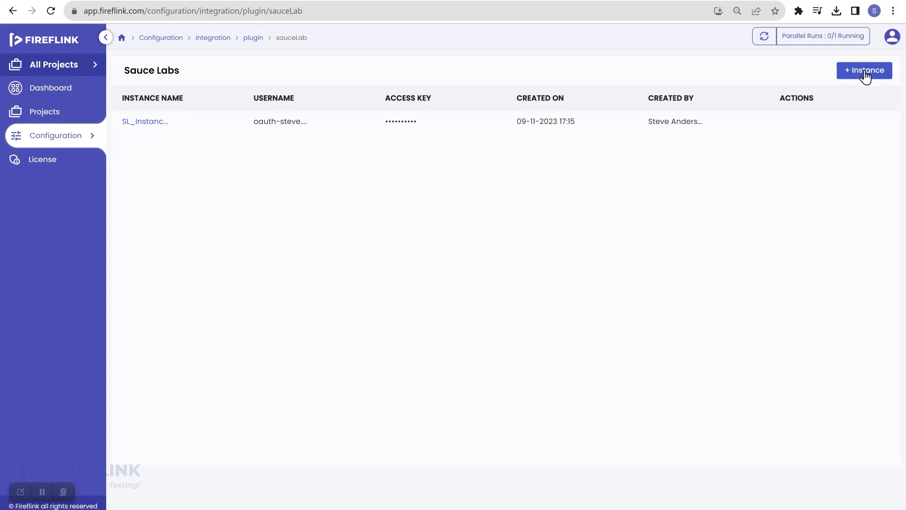
pyautogui.click(865, 73)
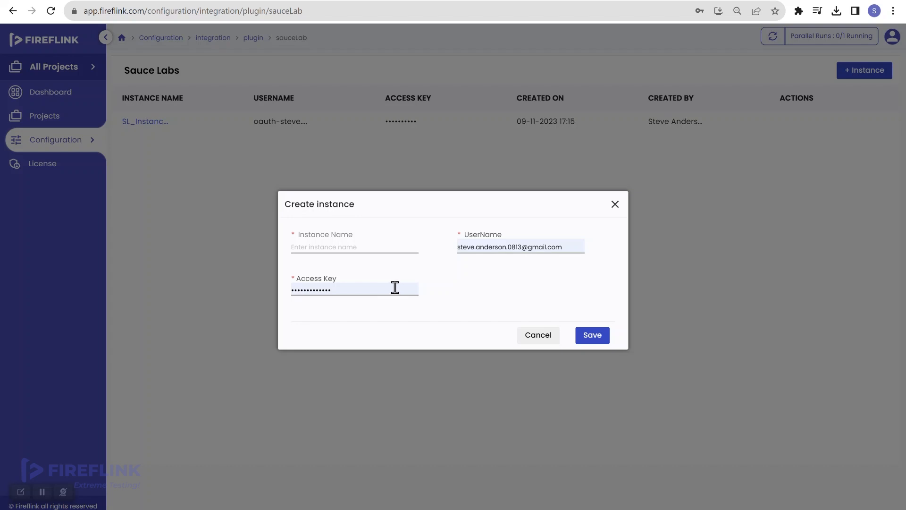
pyautogui.click(544, 339)
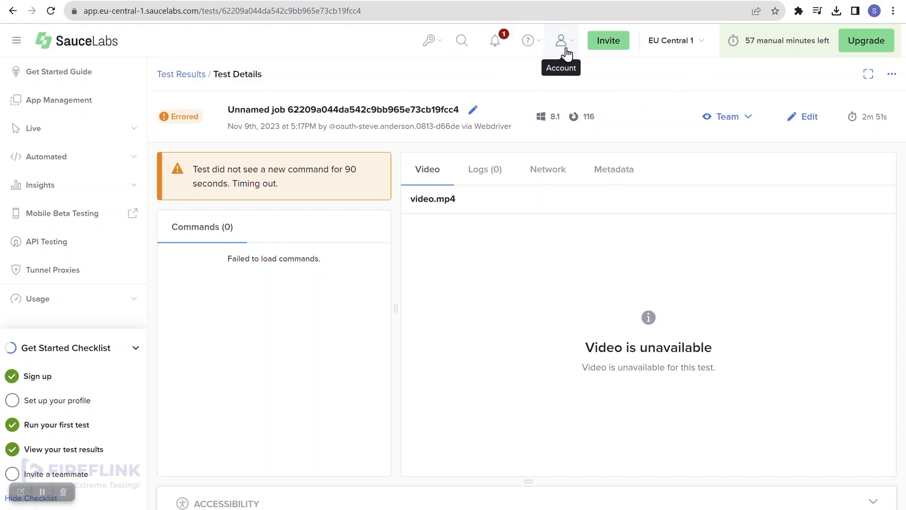
# - Check the access key in the Sauce Labs account's User Settings
pyautogui.click(566, 55)
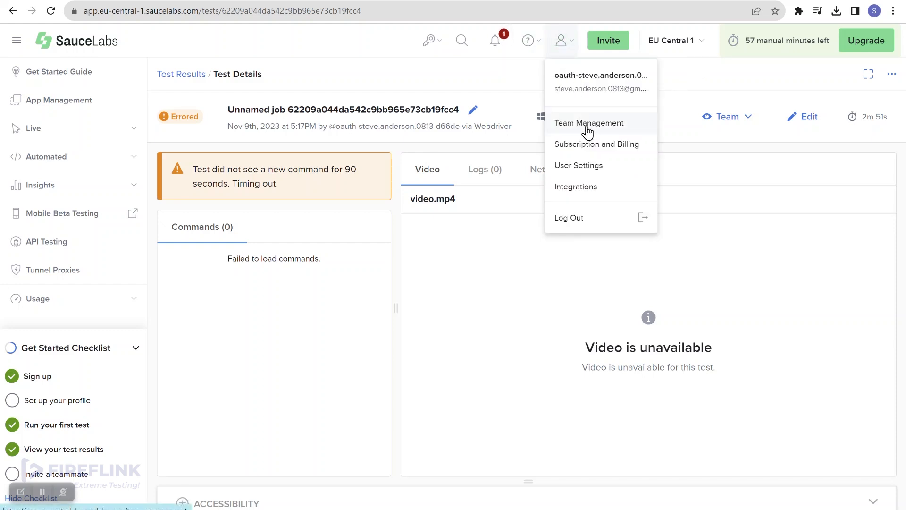
pyautogui.click(586, 166)
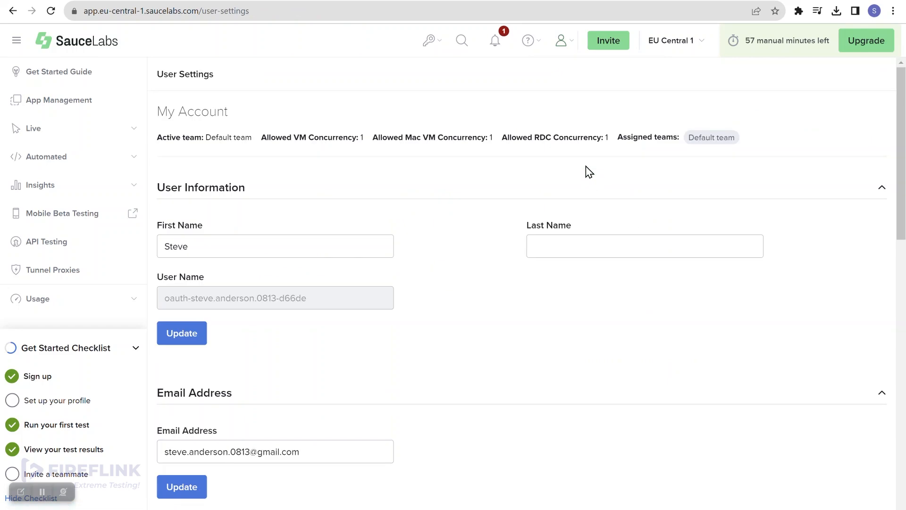
pyautogui.scroll(-2, 435, 303)
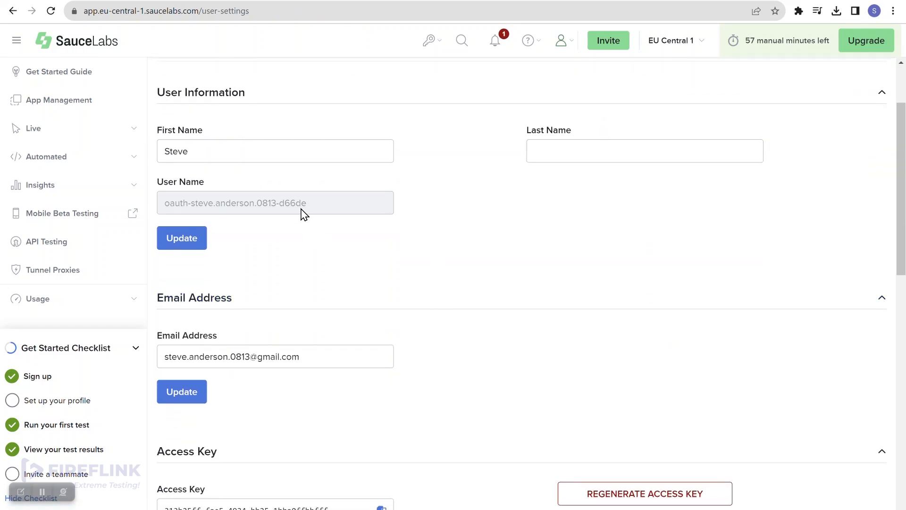
pyautogui.scroll(-4, 285, 407)
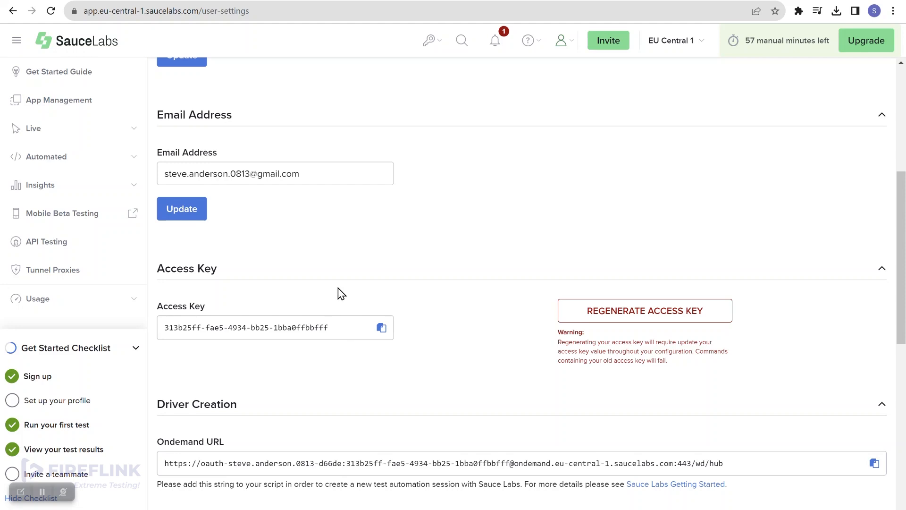
pyautogui.scroll(6, 338, 293)
# - Open the Unnamed job's details in Automated Test Results, then return to Fireflink
pyautogui.click(131, 162)
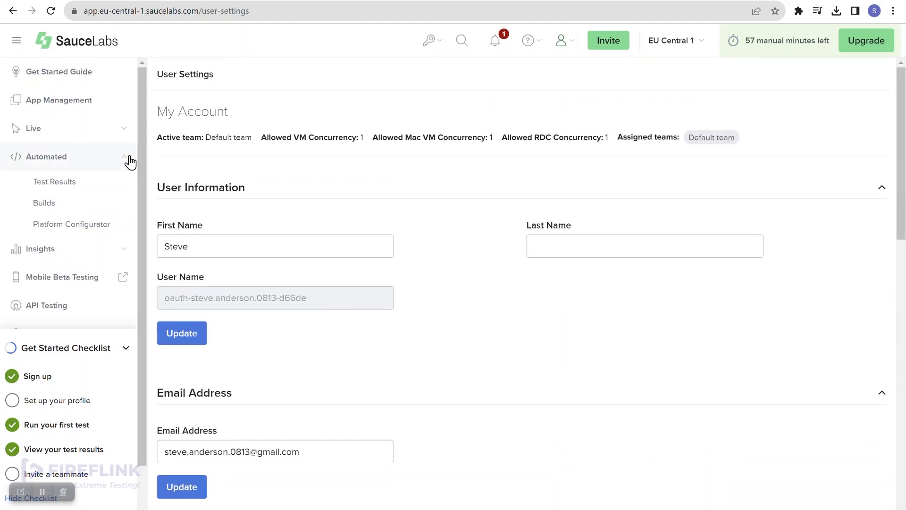
pyautogui.click(88, 189)
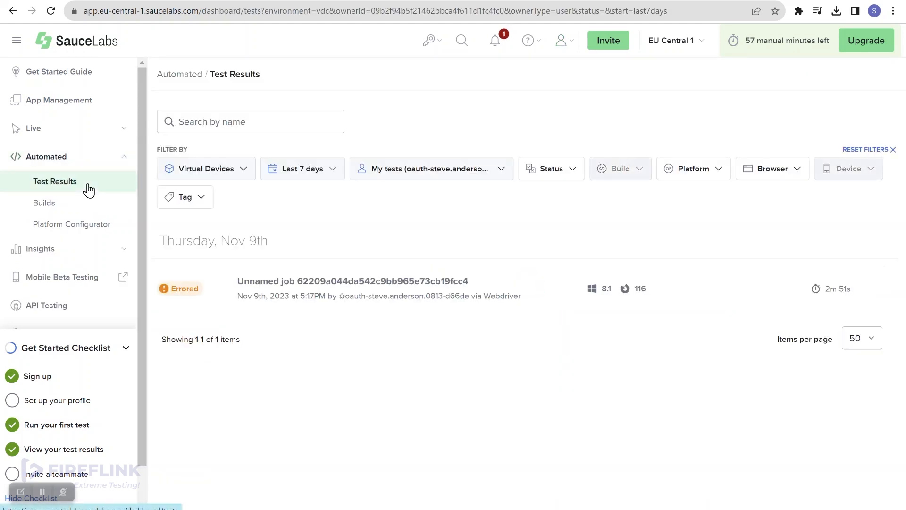
pyautogui.click(340, 282)
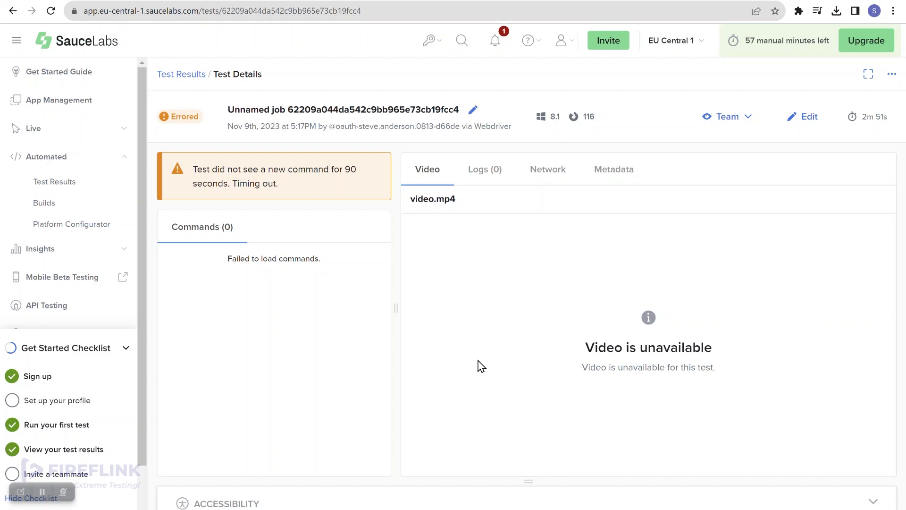
pyautogui.click(78, 1)
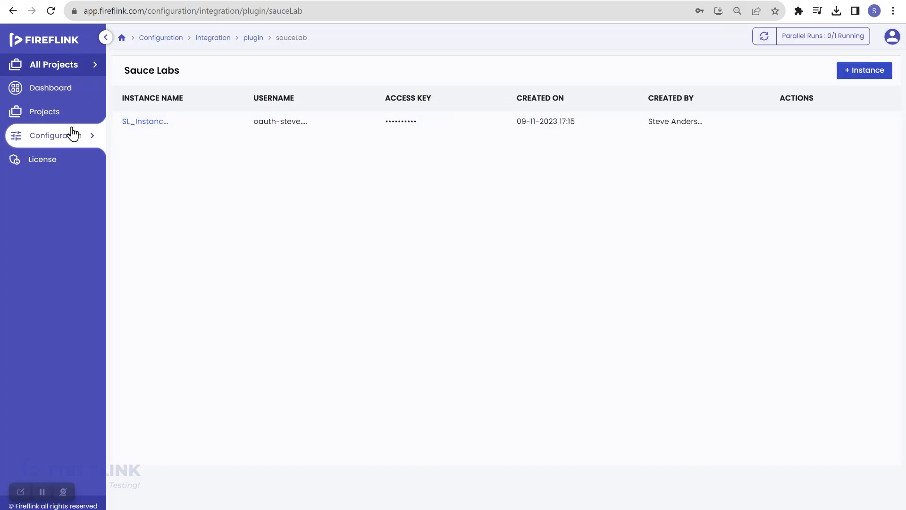
# - Open the Shoppersstack Login > Shopper TC001 script to confirm its steps passed
pyautogui.click(66, 141)
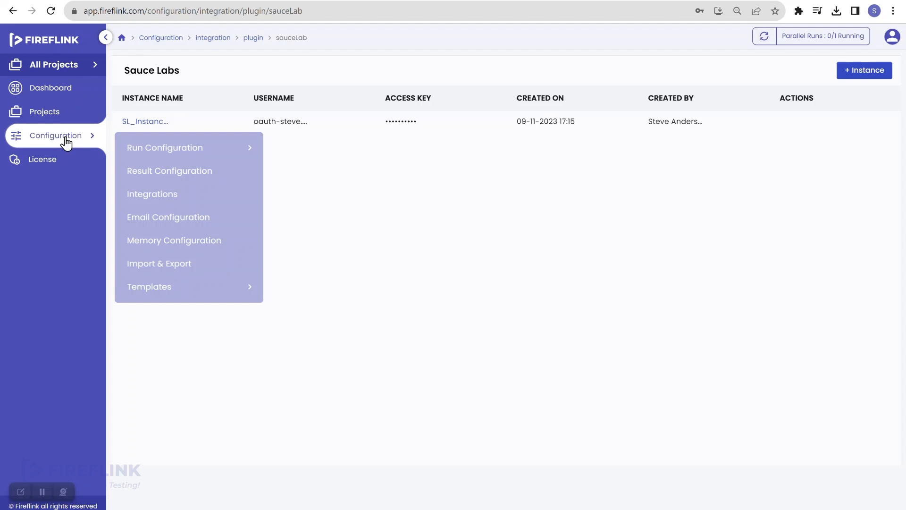
pyautogui.click(60, 113)
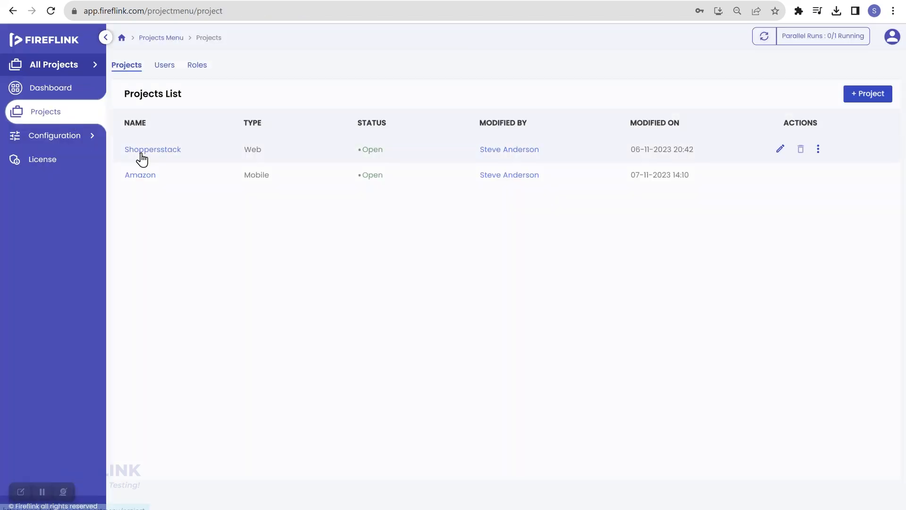
pyautogui.click(158, 150)
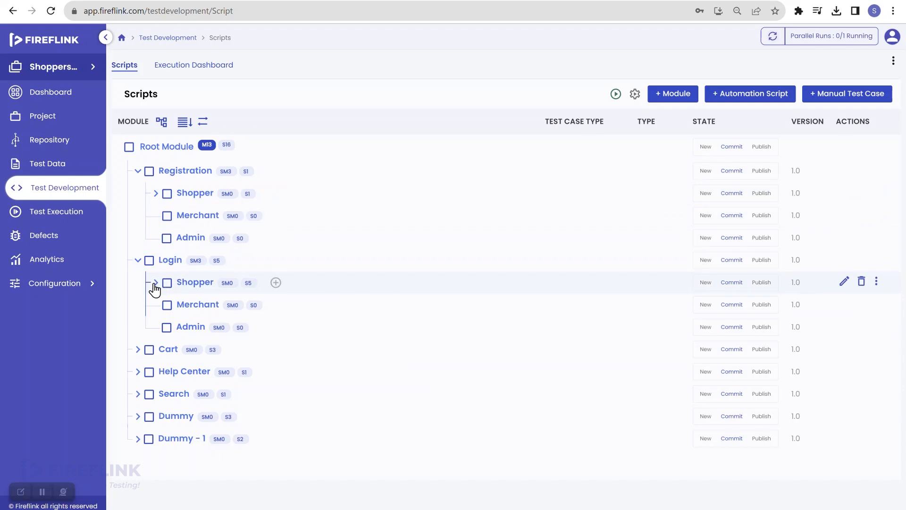
pyautogui.click(155, 283)
pyautogui.click(244, 307)
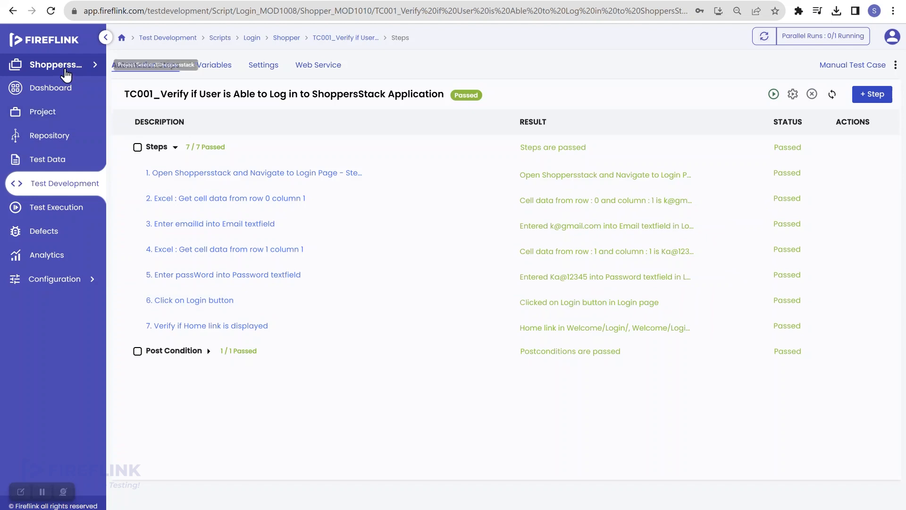
# - Switch to All Projects and open the Integrations page
pyautogui.click(69, 76)
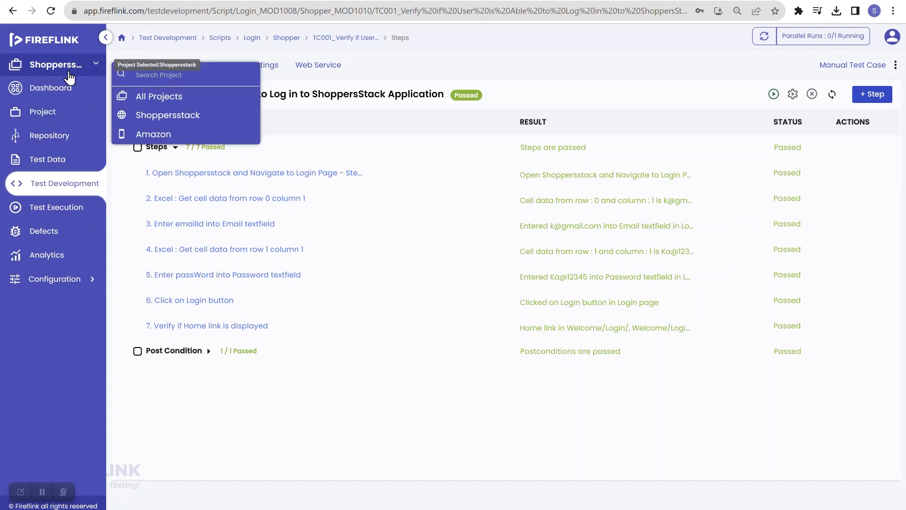
pyautogui.click(168, 99)
pyautogui.moveTo(80, 141)
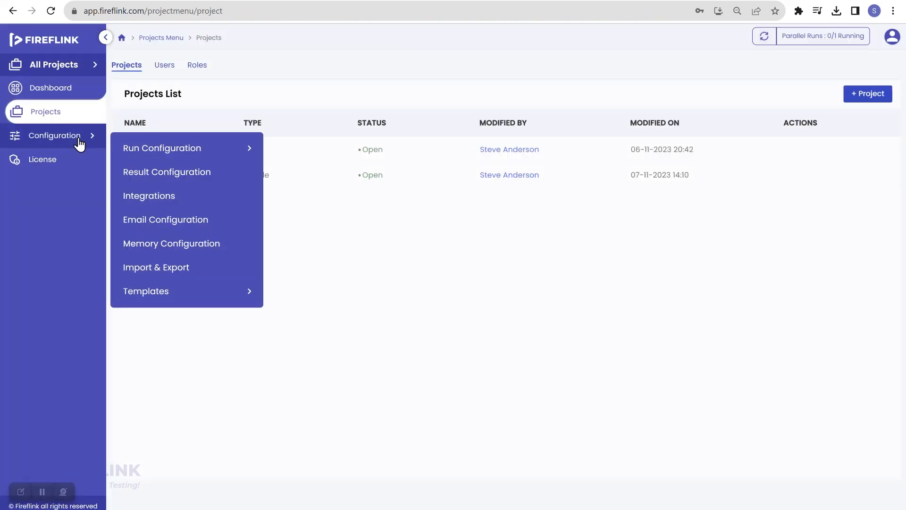
pyautogui.click(162, 198)
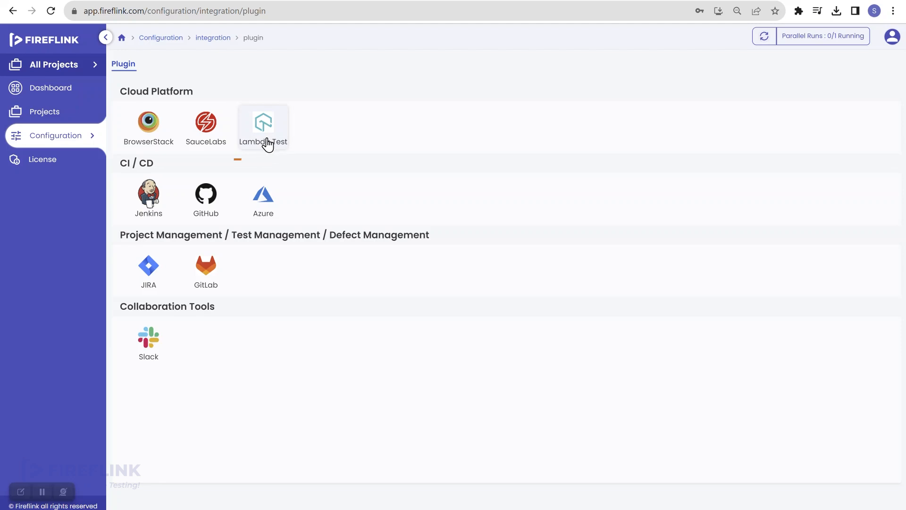
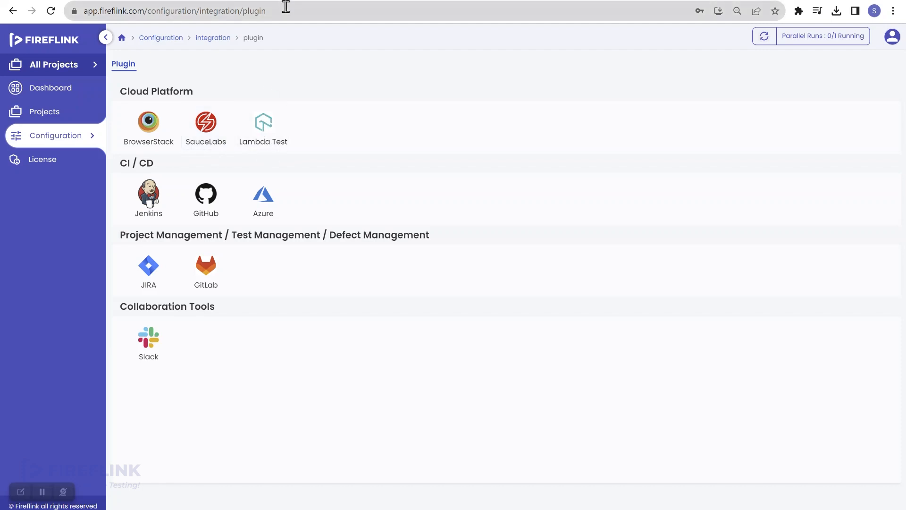
# - Start a new Lambda Test instance in Fireflink and name it 'Instance'
pyautogui.click(258, 142)
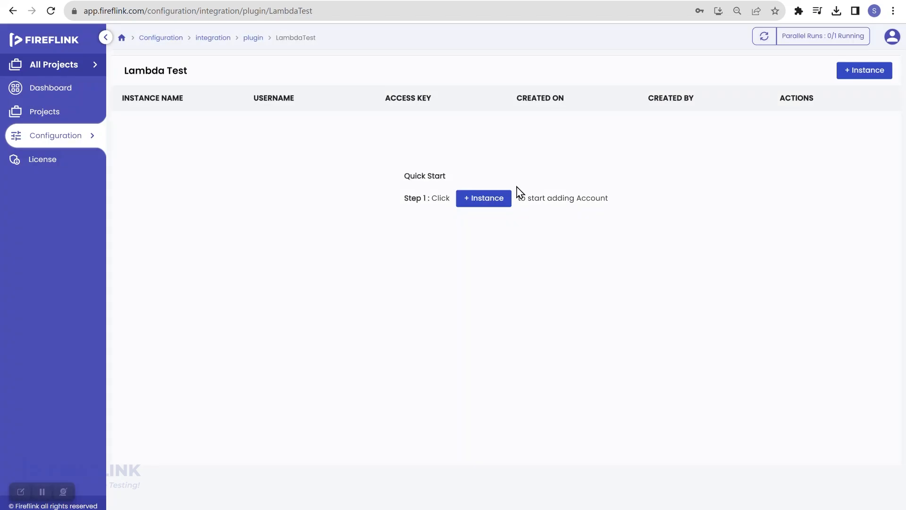
pyautogui.click(478, 202)
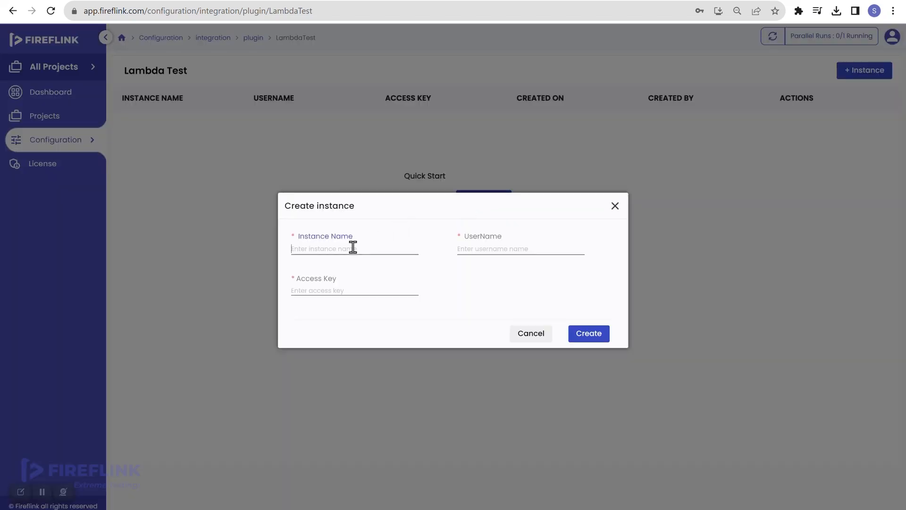
pyautogui.write('Instance')
# - Search Google for 'lambda test' in a new browser tab
pyautogui.hotkey('ctrl', 't')
pyautogui.click(183, 10)
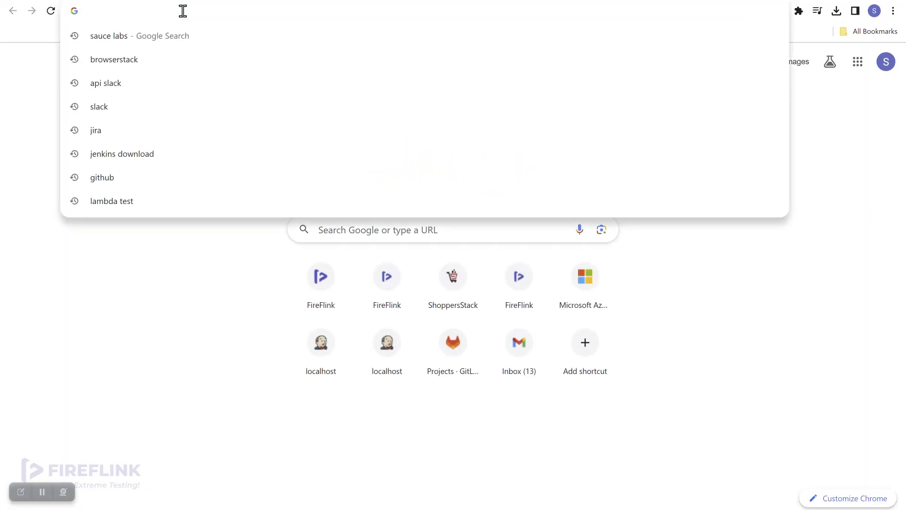
pyautogui.write('lambda')
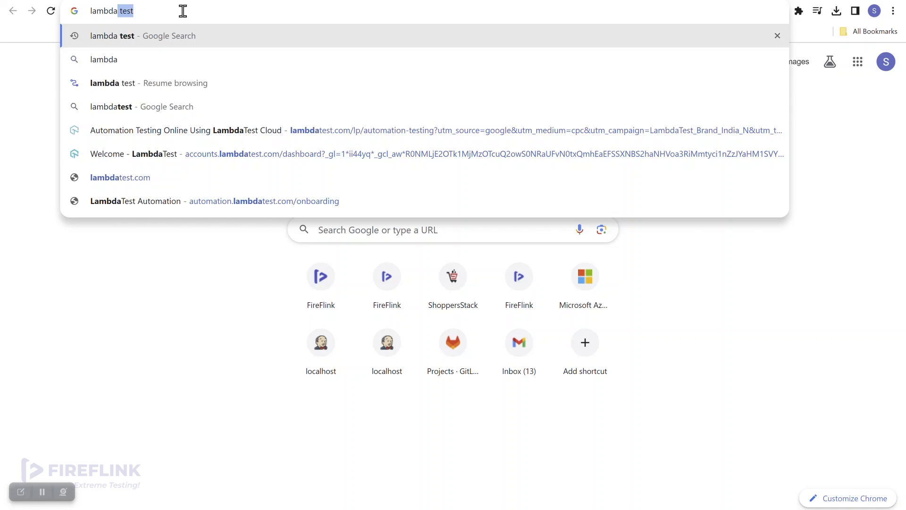
pyautogui.write(' test')
pyautogui.press('Return')
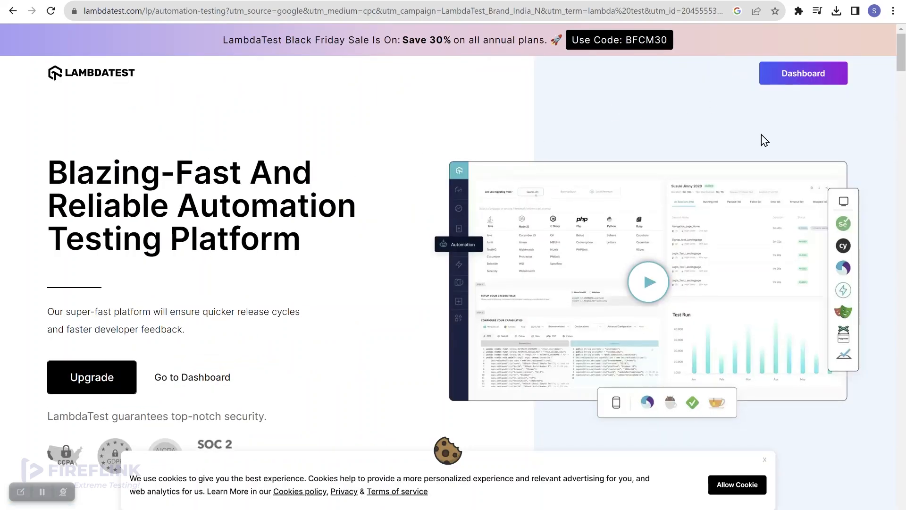
# - Show the LambdaTest username and access key under Account Settings > Password & Security
pyautogui.click(806, 87)
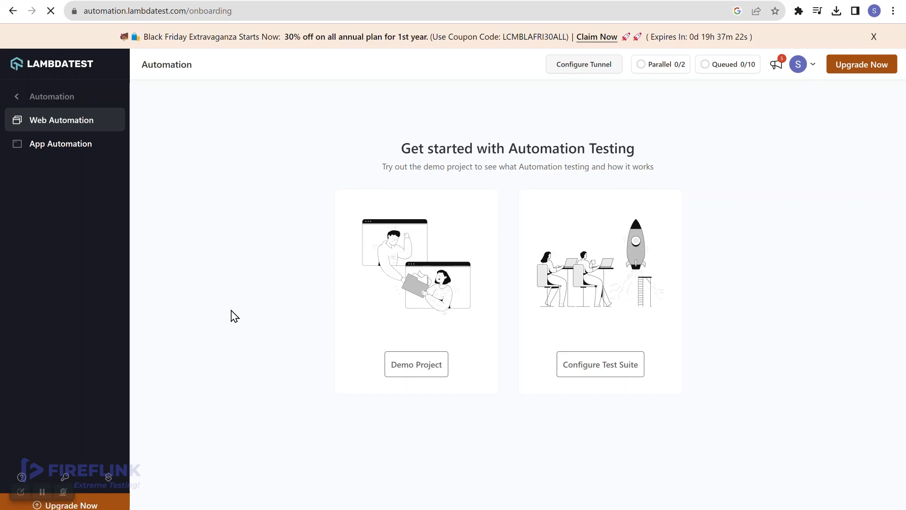
pyautogui.click(55, 67)
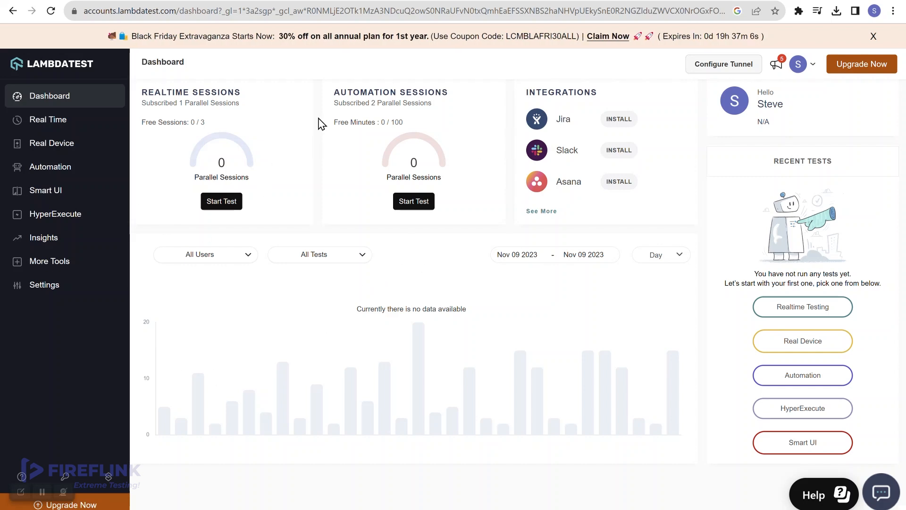
pyautogui.click(65, 286)
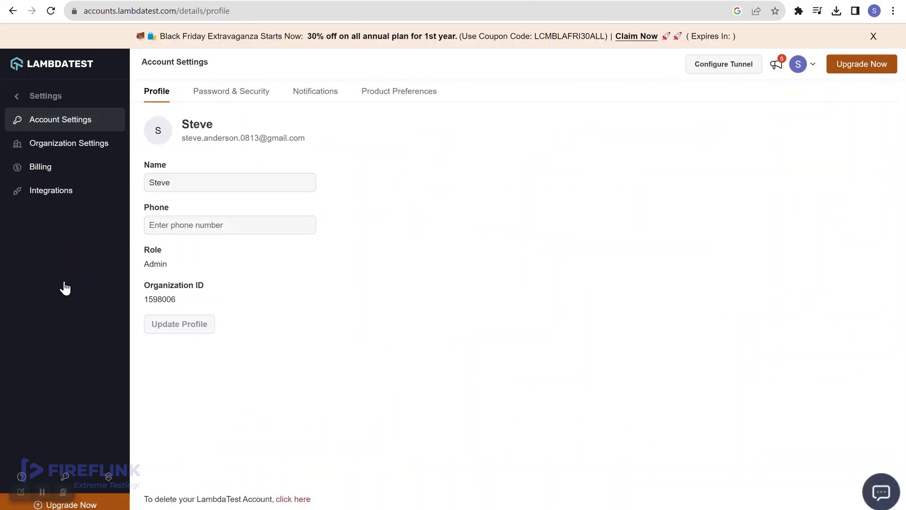
pyautogui.click(243, 98)
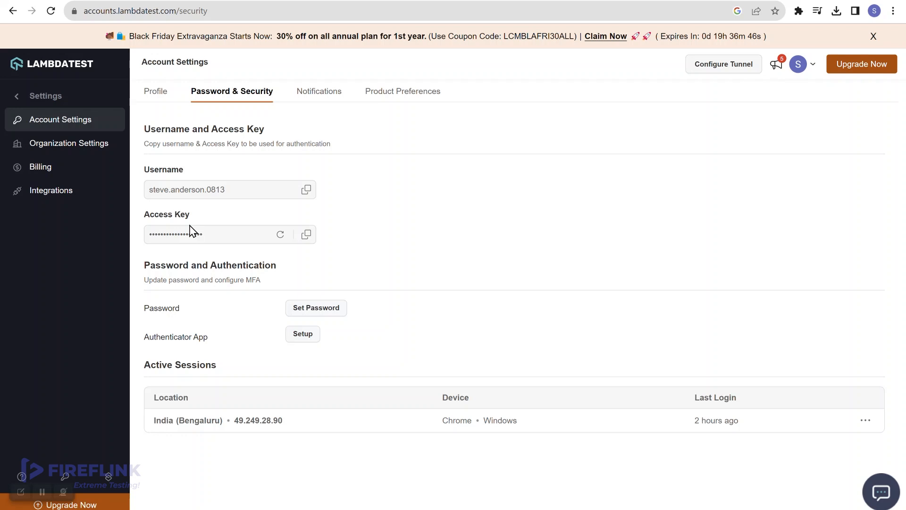
# - Copy the LambdaTest username and access key into the new instance and create it
pyautogui.click(305, 194)
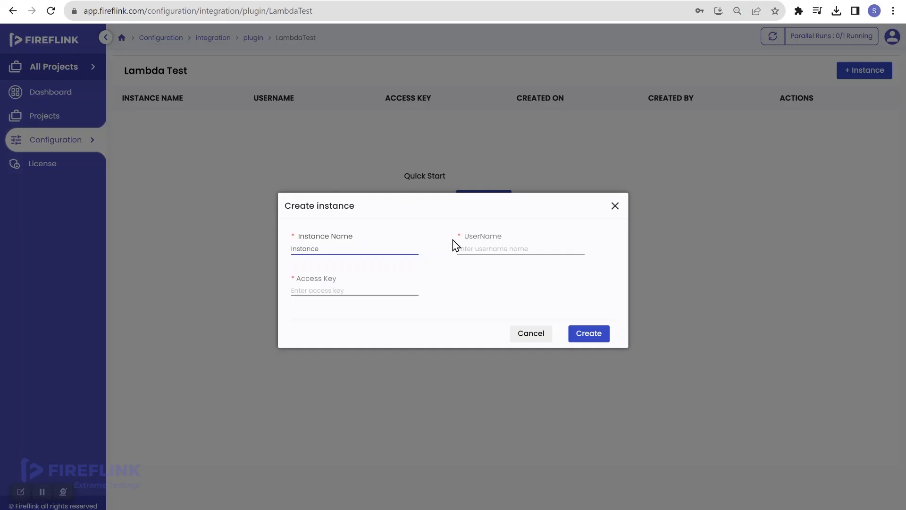
pyautogui.click(475, 241)
pyautogui.hotkey('ctrl', 'v')
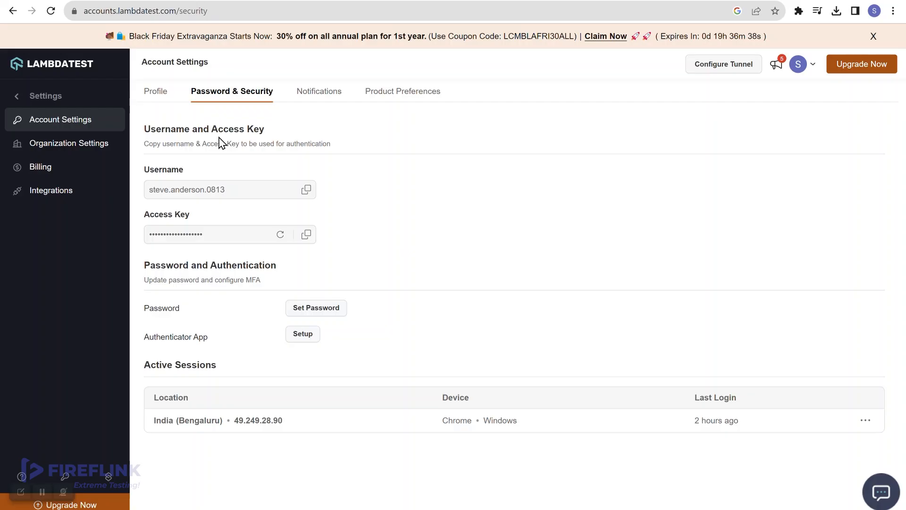
pyautogui.click(306, 236)
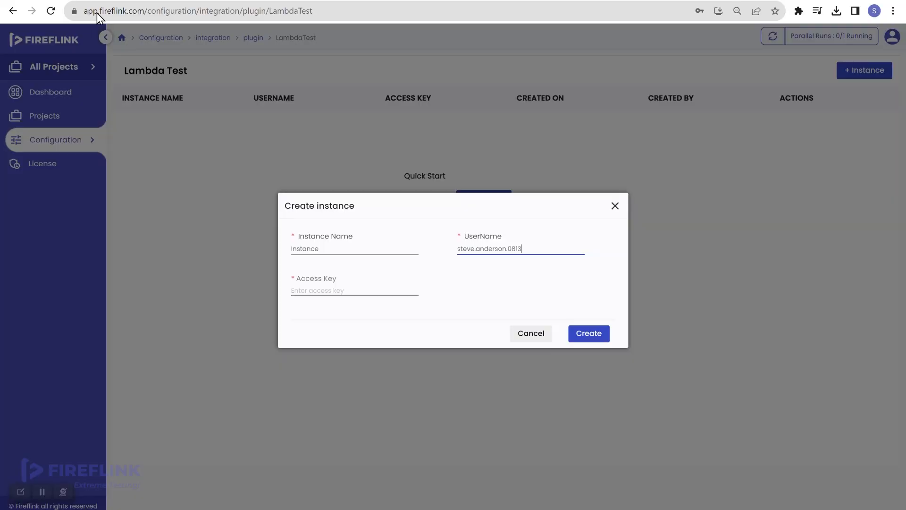
pyautogui.click(346, 292)
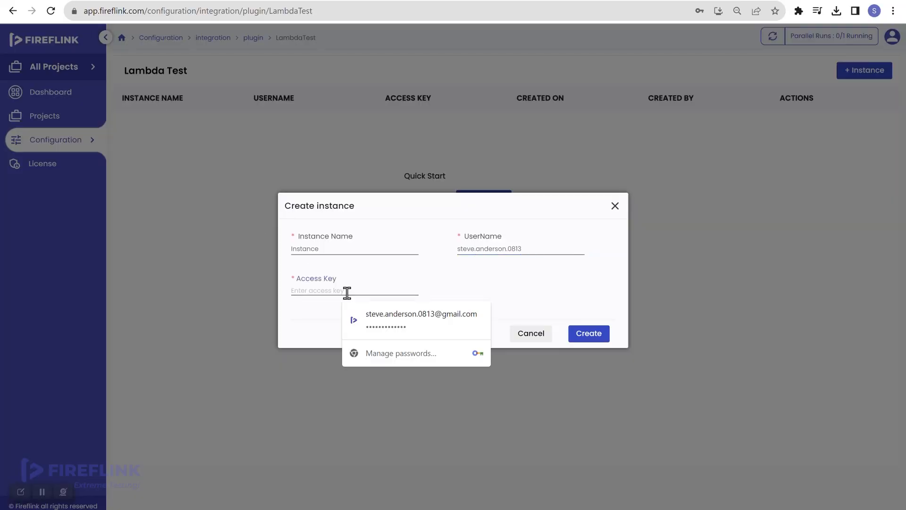
pyautogui.hotkey('ctrl', 'v')
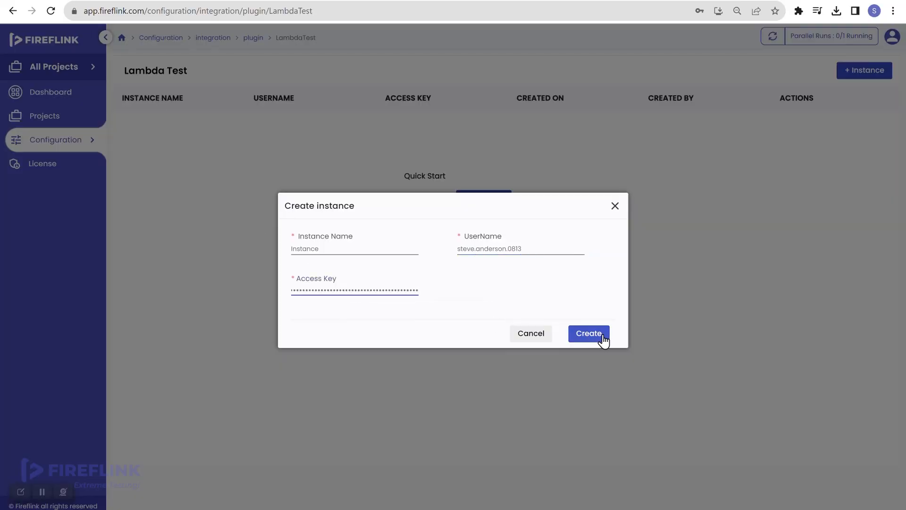
pyautogui.click(603, 336)
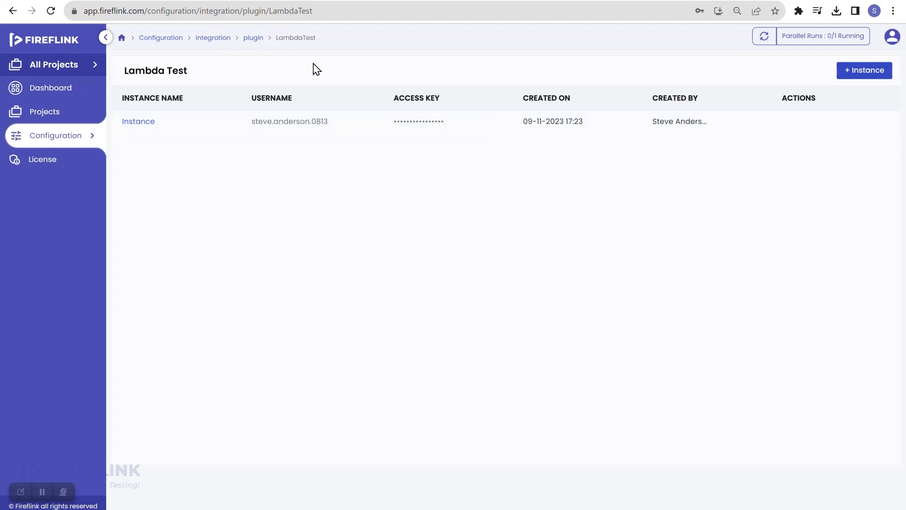
# - Open the TC001 script under Shoppersstack > Login > Shopper
pyautogui.click(74, 117)
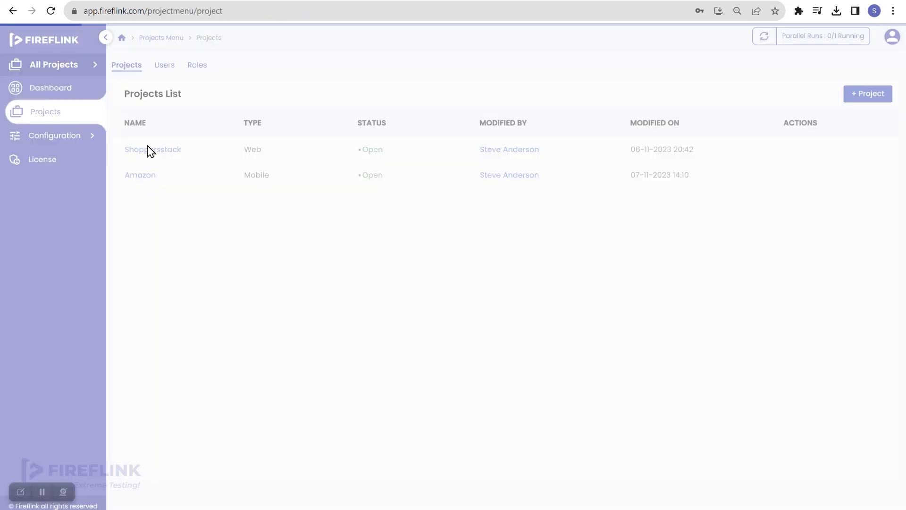
pyautogui.click(147, 155)
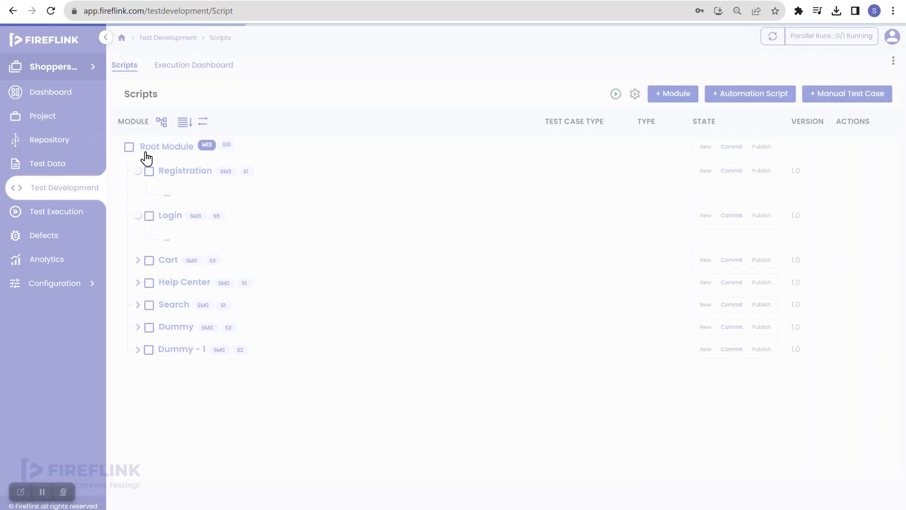
pyautogui.click(155, 282)
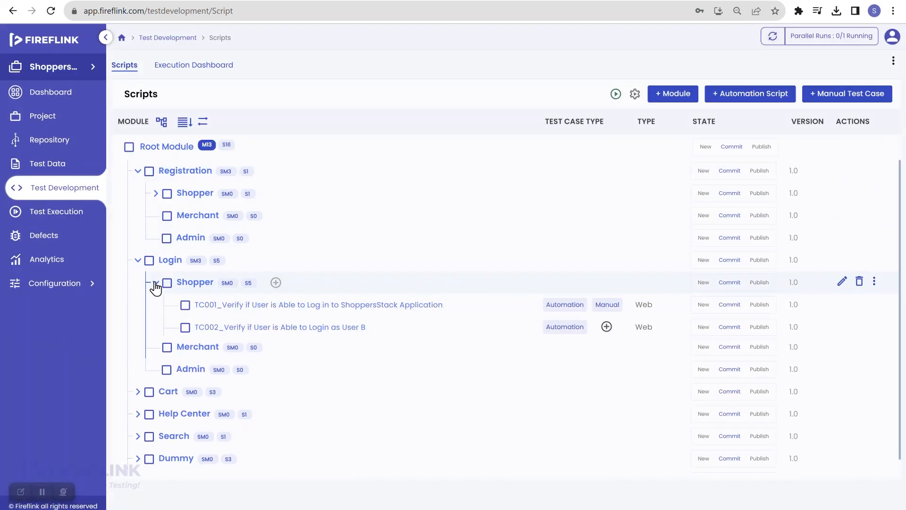
pyautogui.click(262, 306)
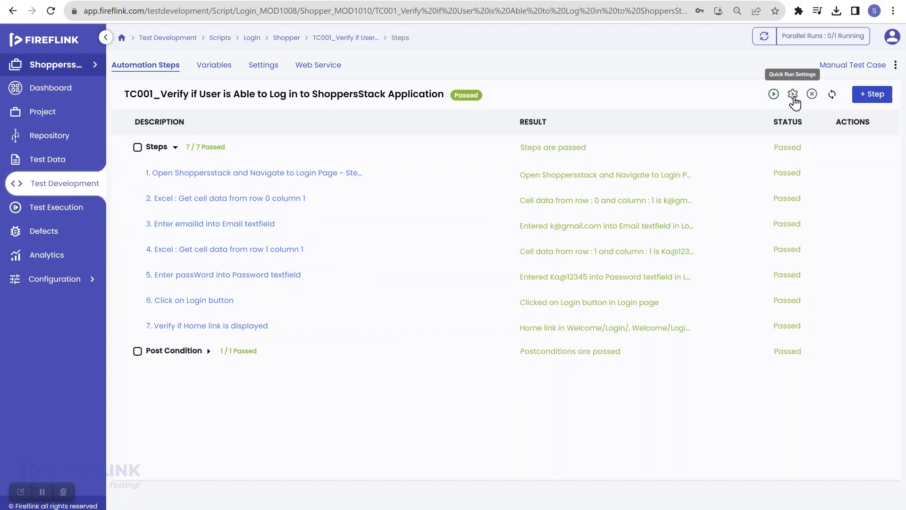
# - In Quick Run Settings, choose the Lambdatest-Instance environment on Windows 11
pyautogui.click(793, 94)
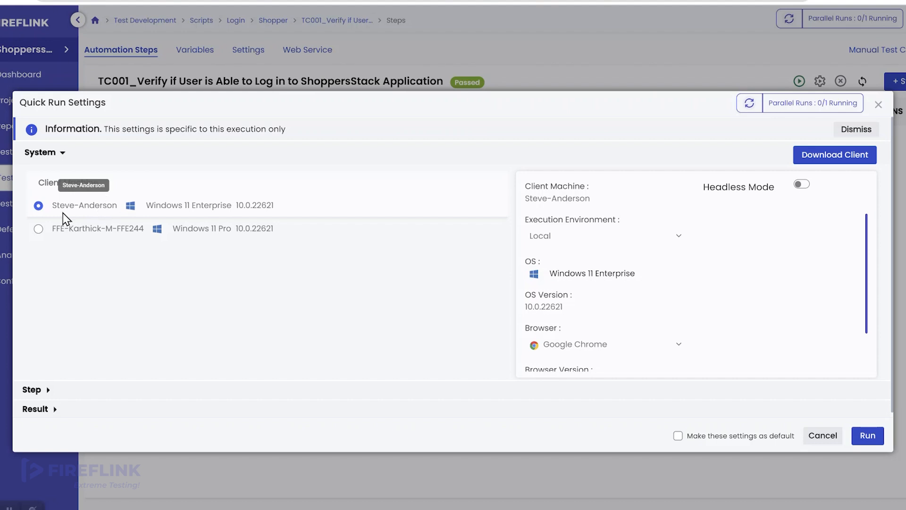
pyautogui.click(577, 242)
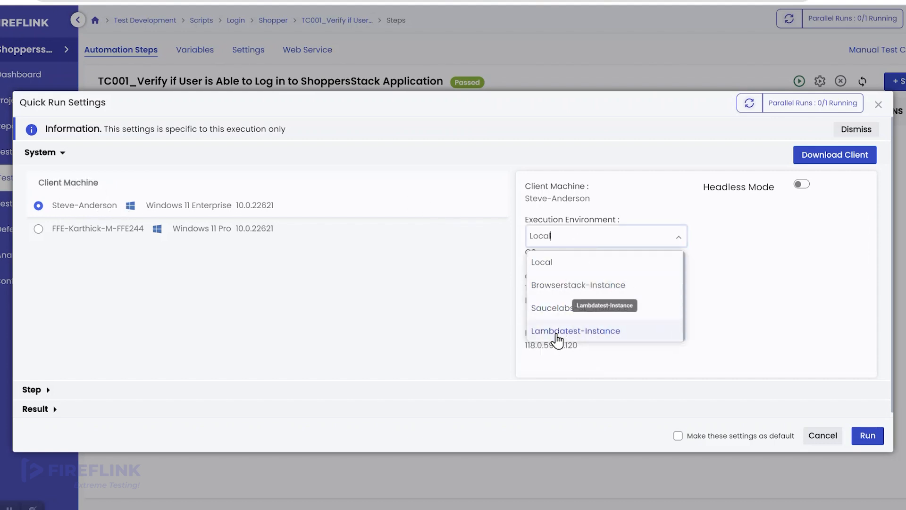
pyautogui.click(596, 336)
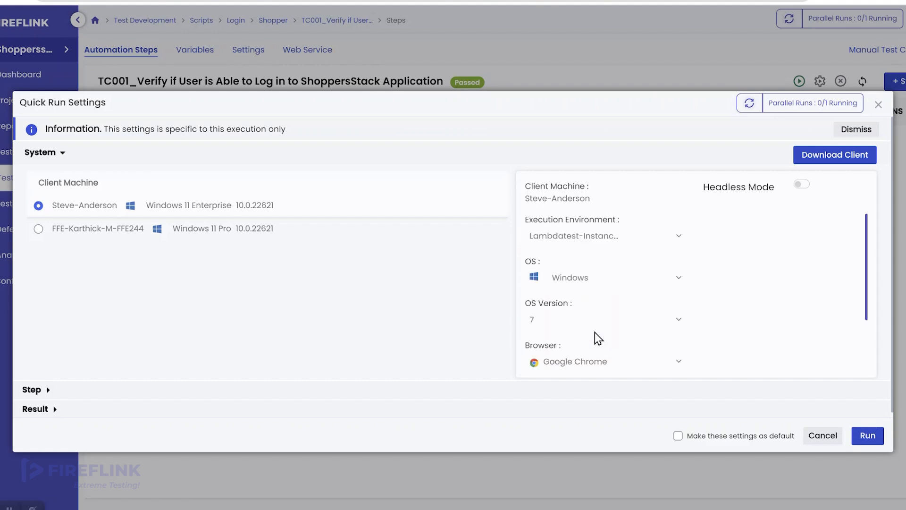
pyautogui.scroll(-1, 607, 237)
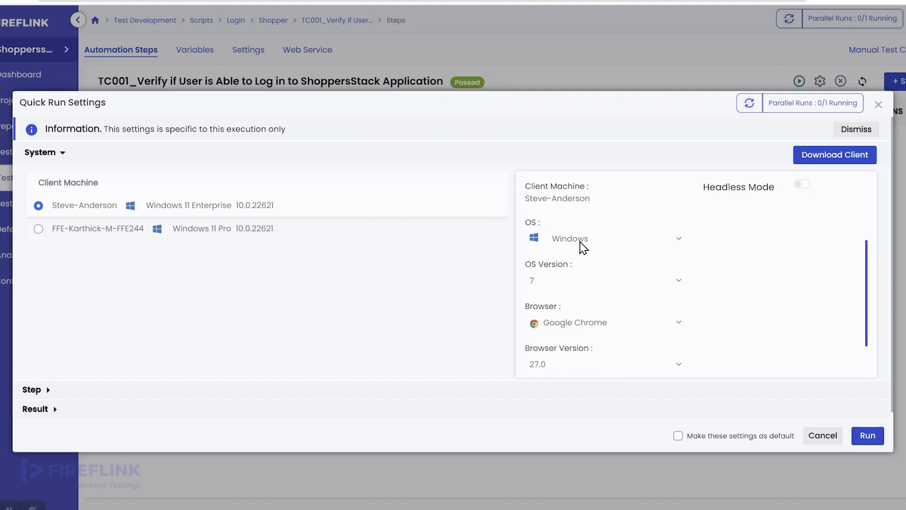
pyautogui.click(582, 241)
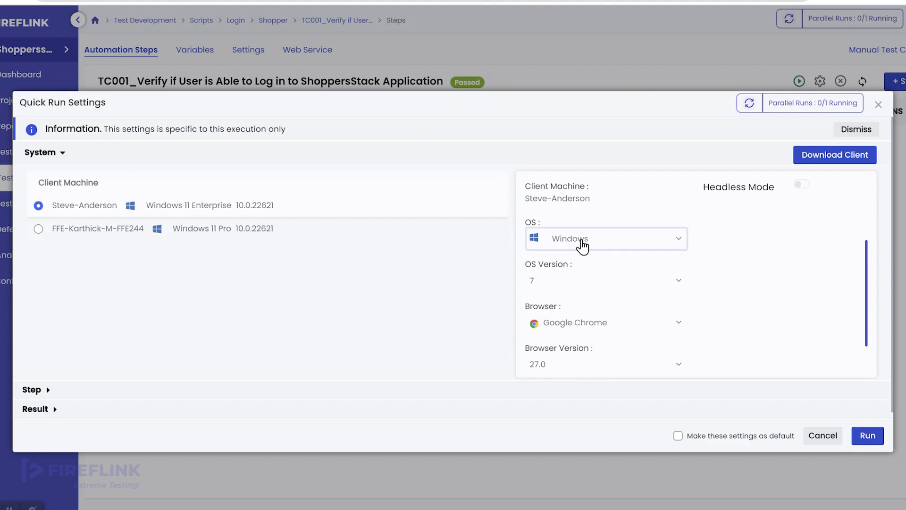
pyautogui.click(588, 305)
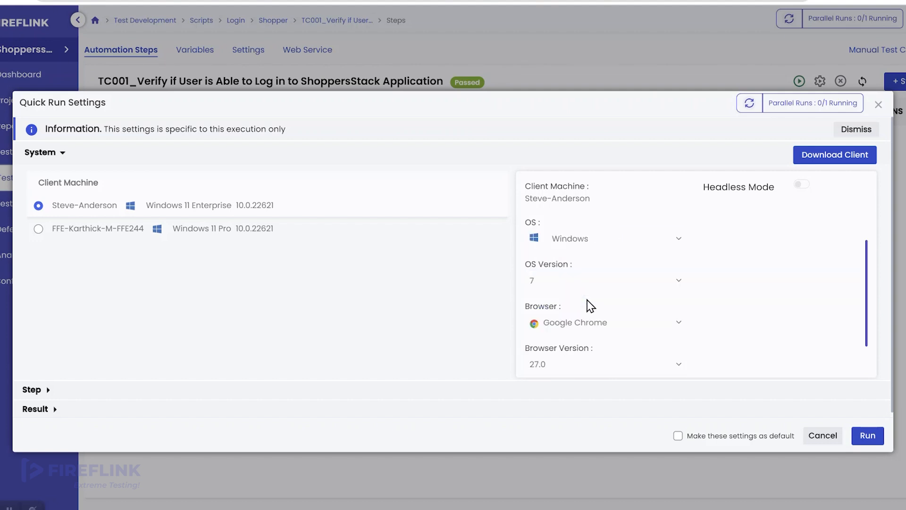
pyautogui.click(611, 291)
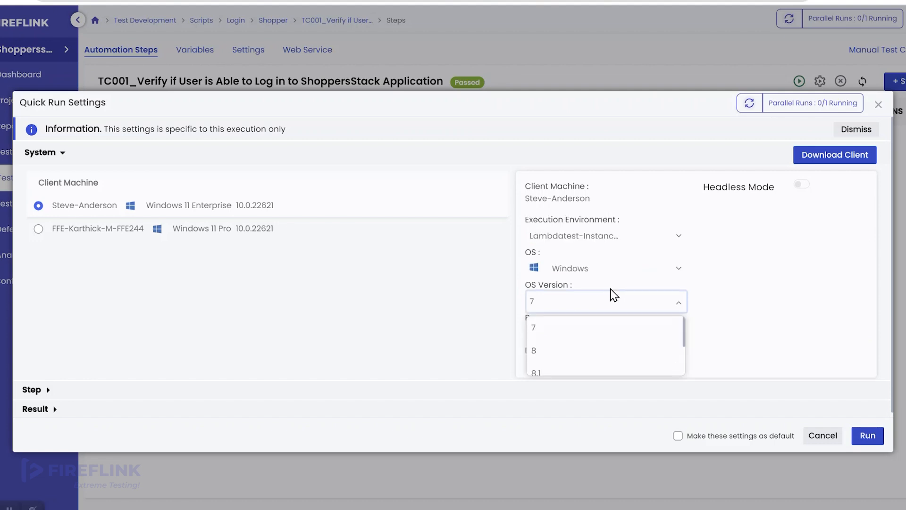
pyautogui.scroll(-2, 614, 334)
pyautogui.click(582, 364)
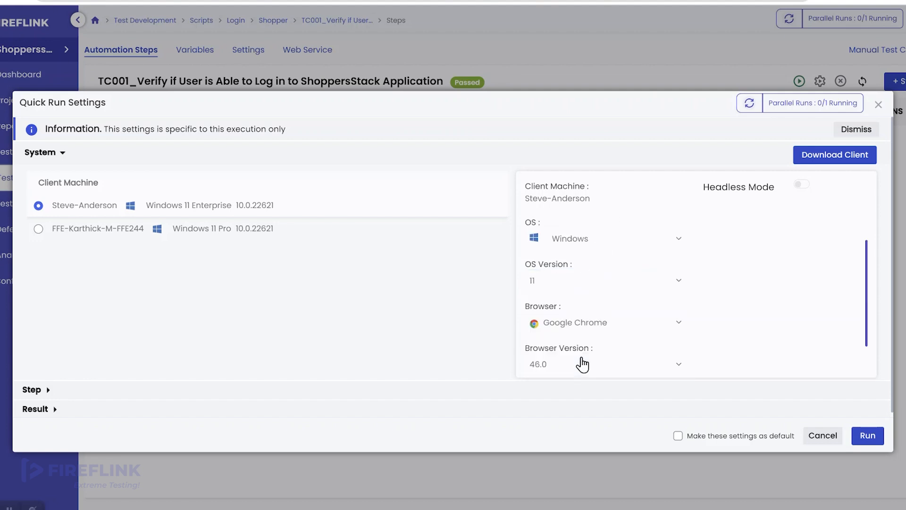
# - Choose Microsoft Edge version 119.0 as the browser and launch the run
pyautogui.scroll(-1, 621, 321)
pyautogui.click(587, 293)
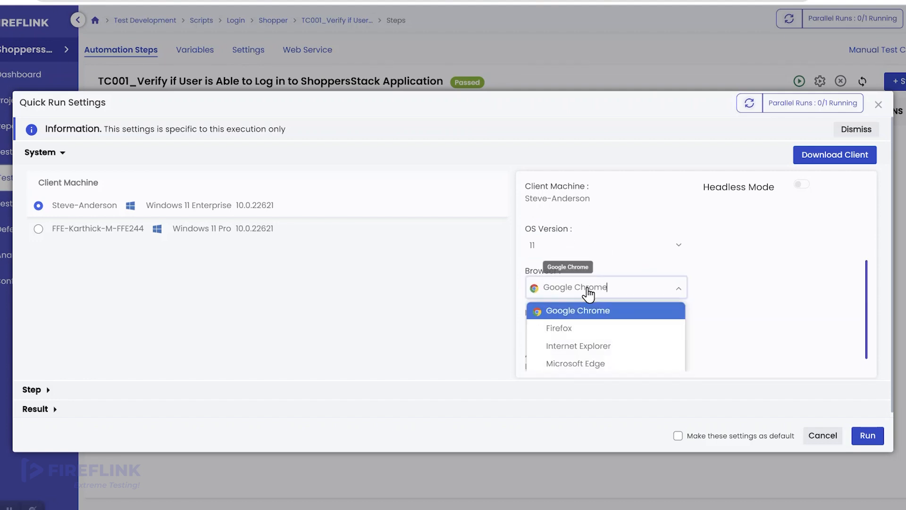
pyautogui.scroll(-1, 601, 321)
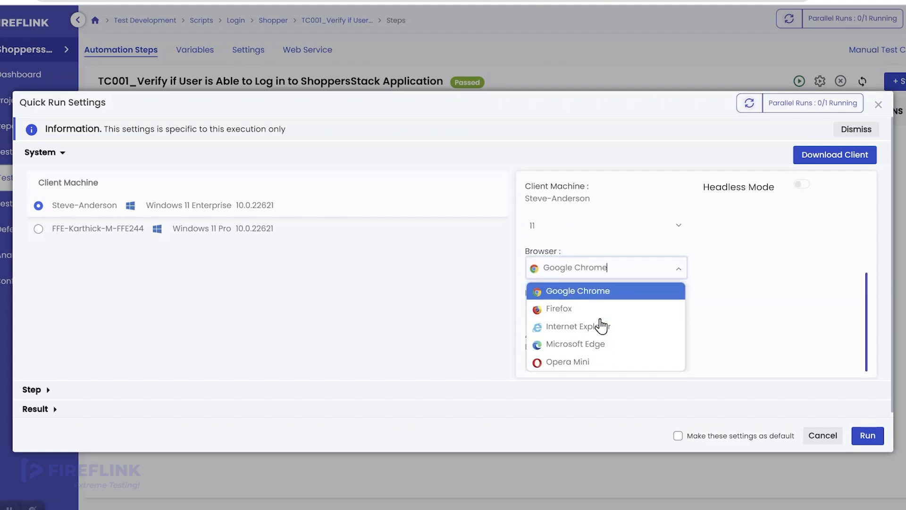
pyautogui.click(610, 349)
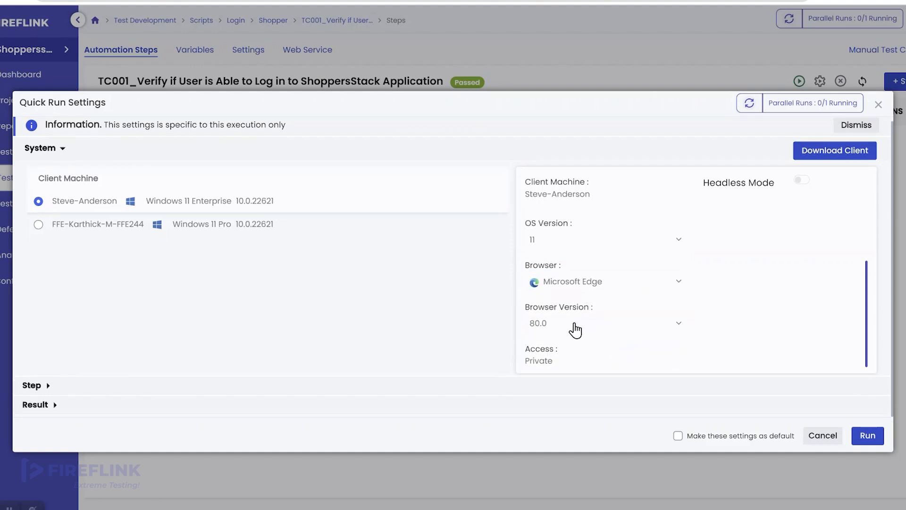
pyautogui.click(576, 326)
pyautogui.scroll(-5, 626, 363)
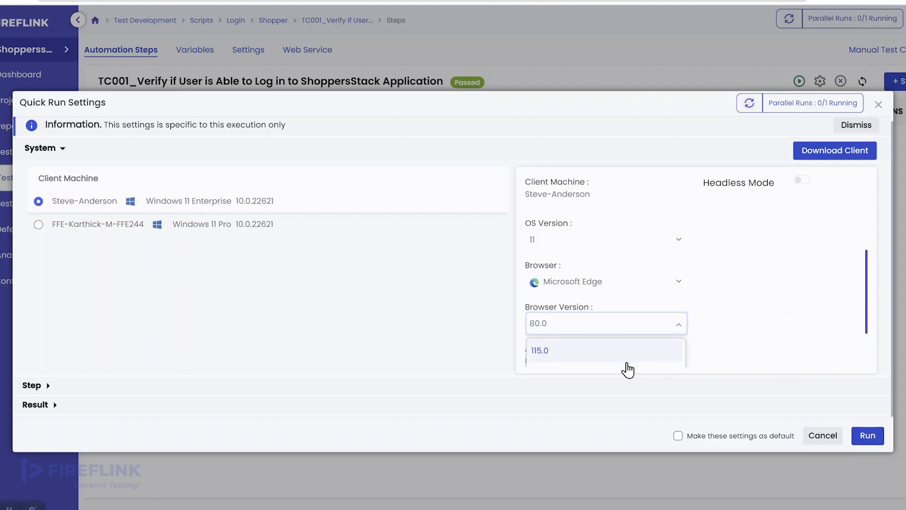
pyautogui.scroll(-3, 623, 363)
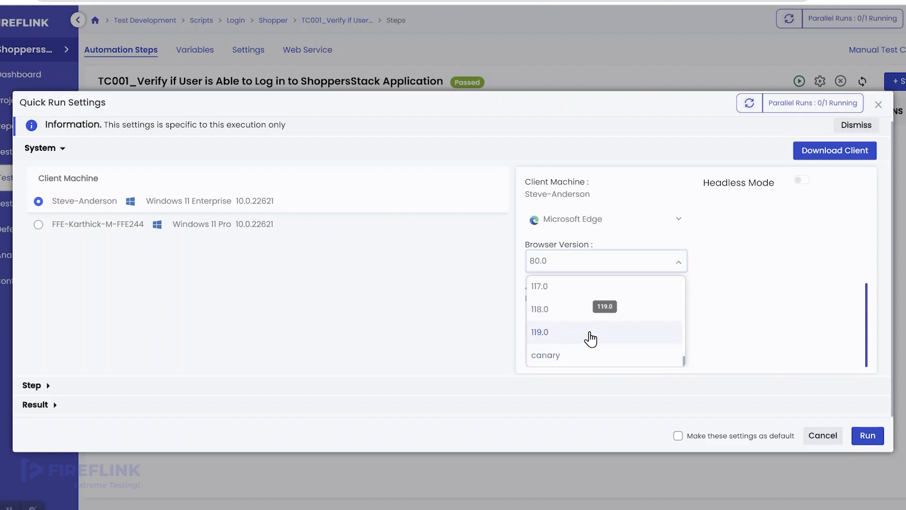
pyautogui.click(589, 338)
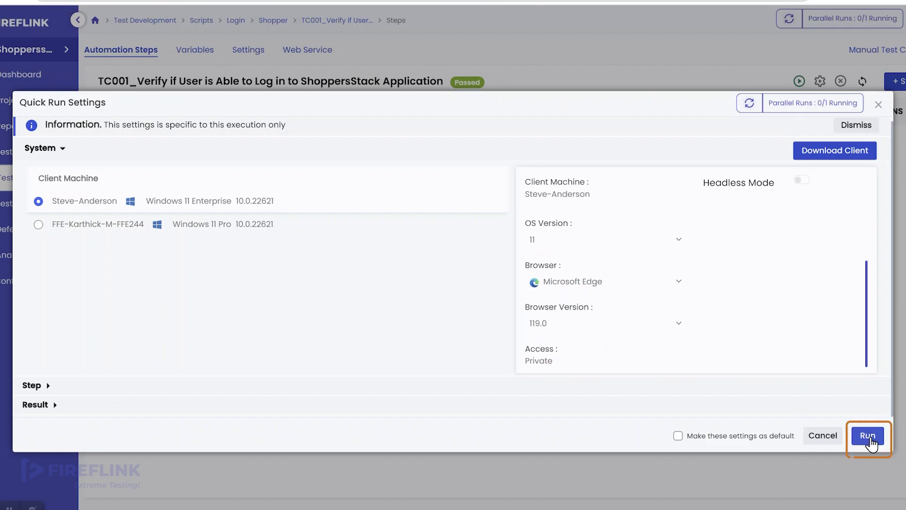
pyautogui.click(868, 435)
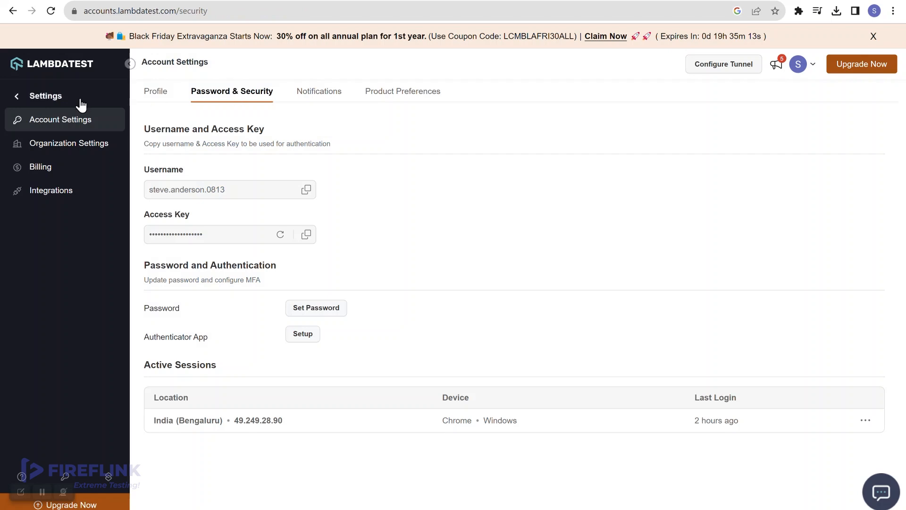
# - Open the running Edge 119.0 session in LambdaTest Automation, dismiss the survey, and return to Fireflink
pyautogui.click(62, 68)
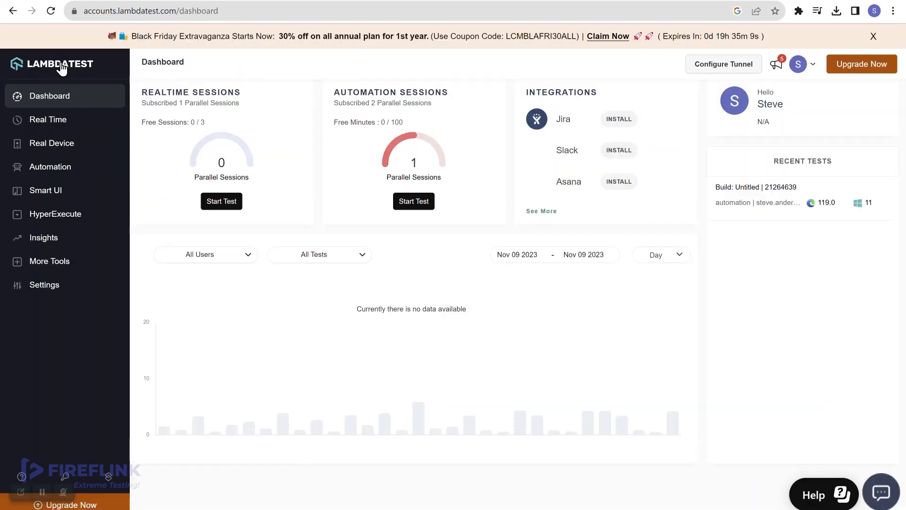
pyautogui.click(81, 165)
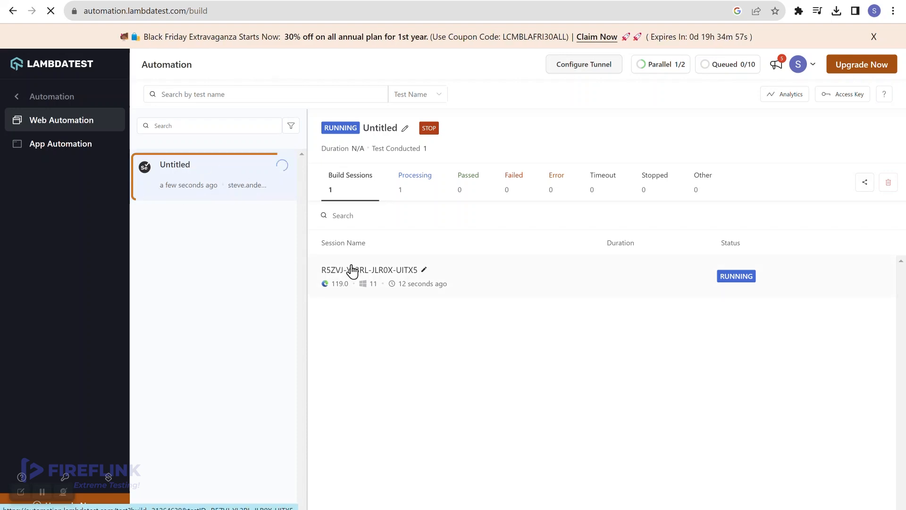
pyautogui.click(382, 271)
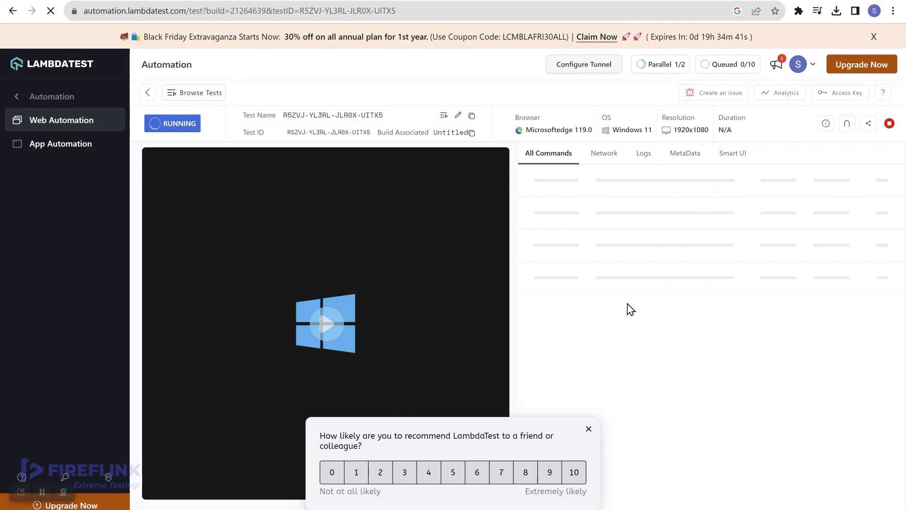
pyautogui.click(588, 429)
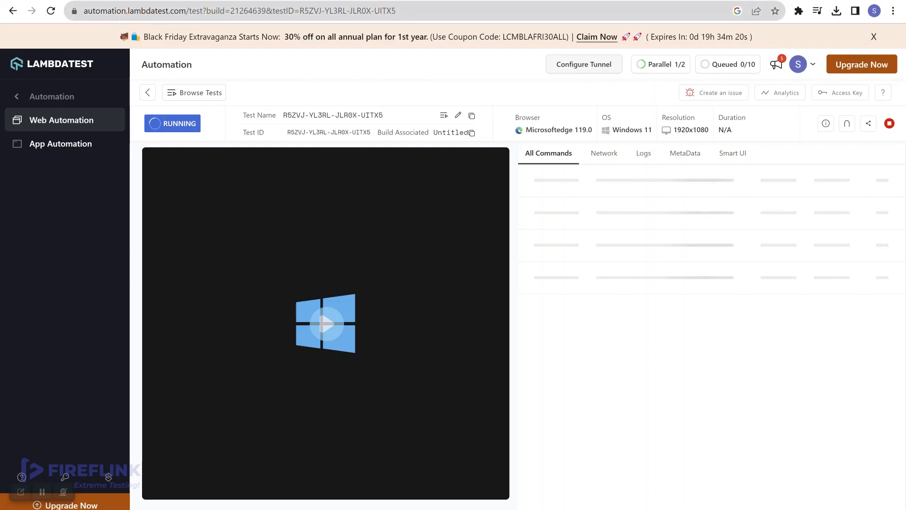
pyautogui.click(62, 1)
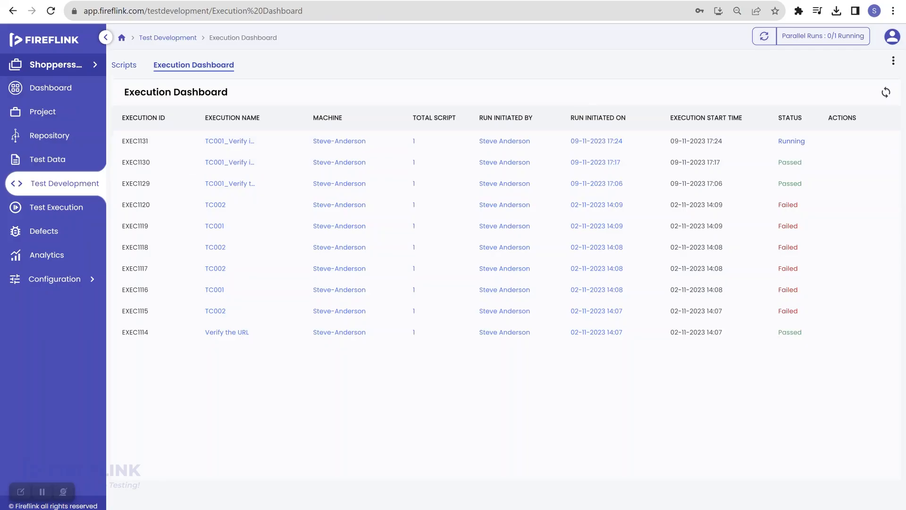
# - Sync the execution statuses in Fireflink, then go back to the LambdaTest session page
pyautogui.click(886, 96)
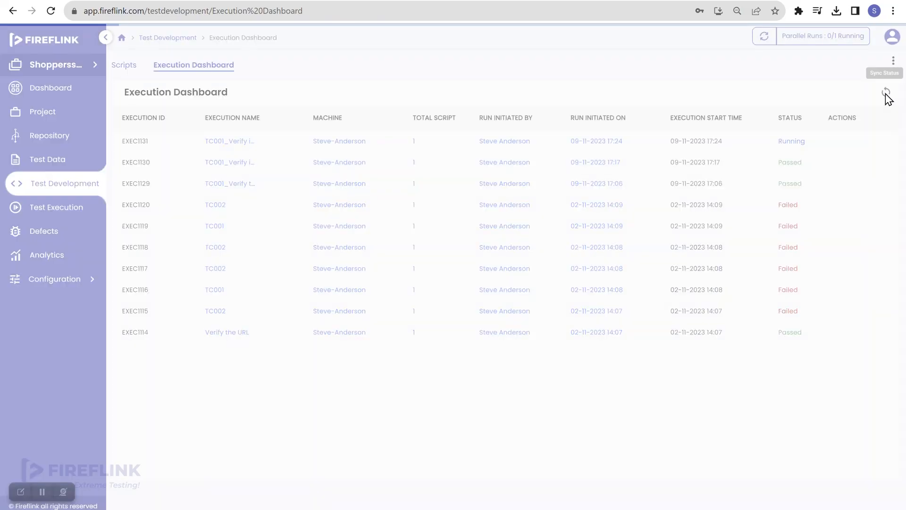
pyautogui.click(198, 1)
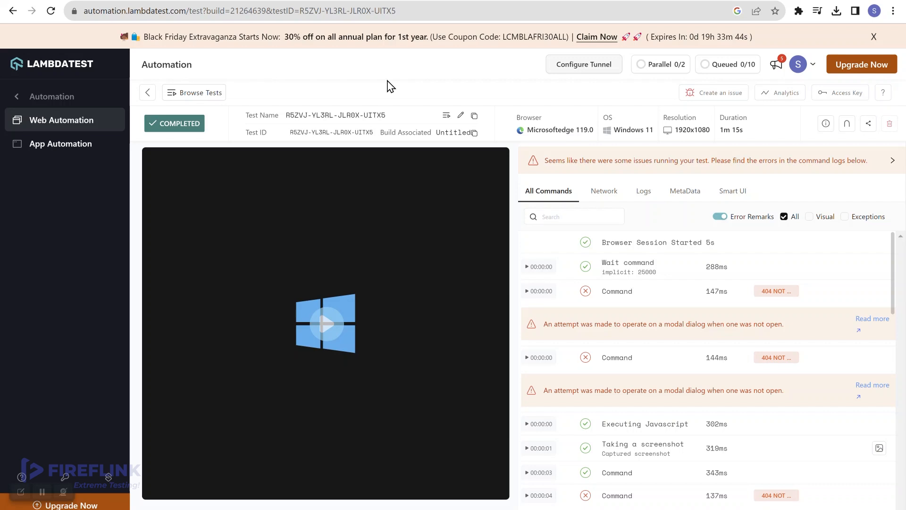
# - Reload the LambdaTest session page, then sync Fireflink statuses so EXEC1131 shows Passed
pyautogui.click(49, 12)
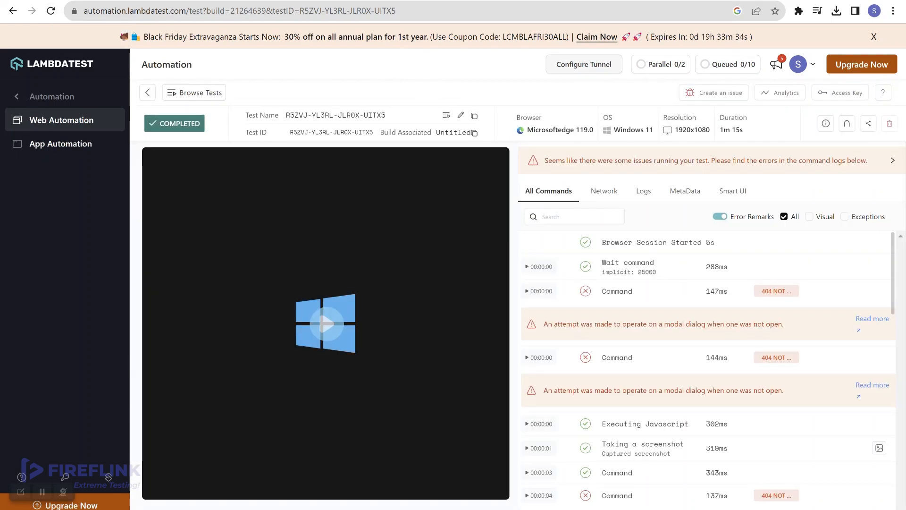
pyautogui.click(96, 1)
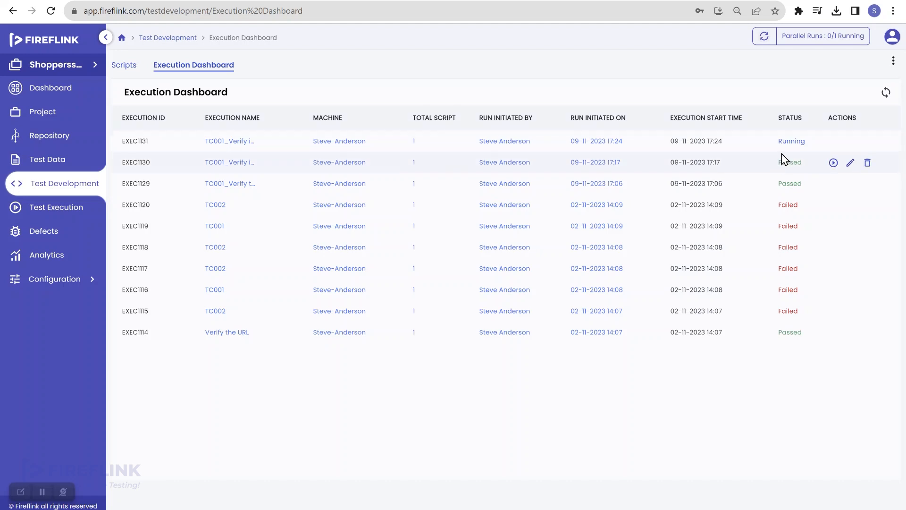
pyautogui.click(886, 94)
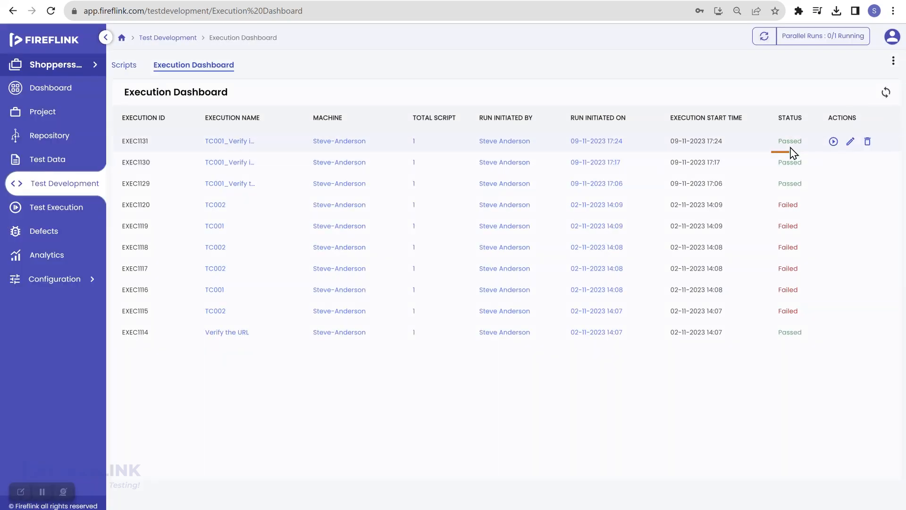
# - Watch the LambdaTest session recording full screen as the ShoppersStack login reaches the home page
pyautogui.click(189, 0)
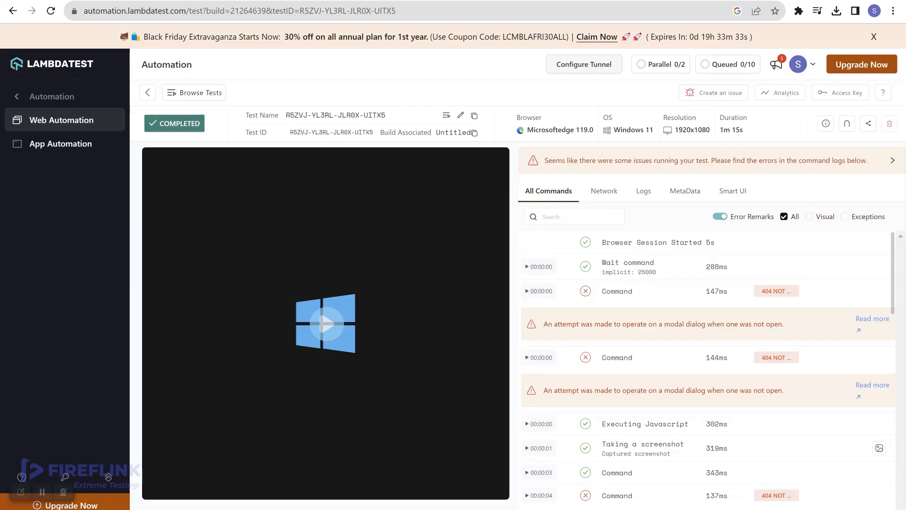
pyautogui.click(315, 324)
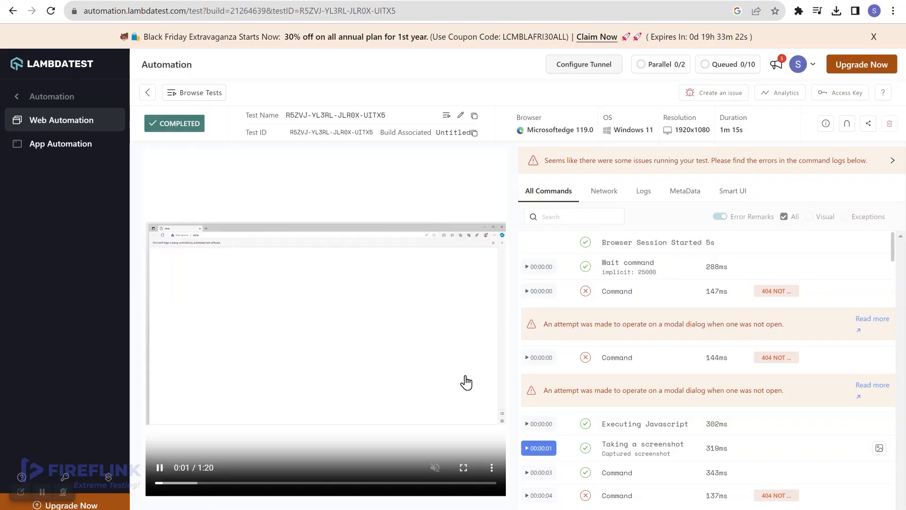
pyautogui.click(463, 469)
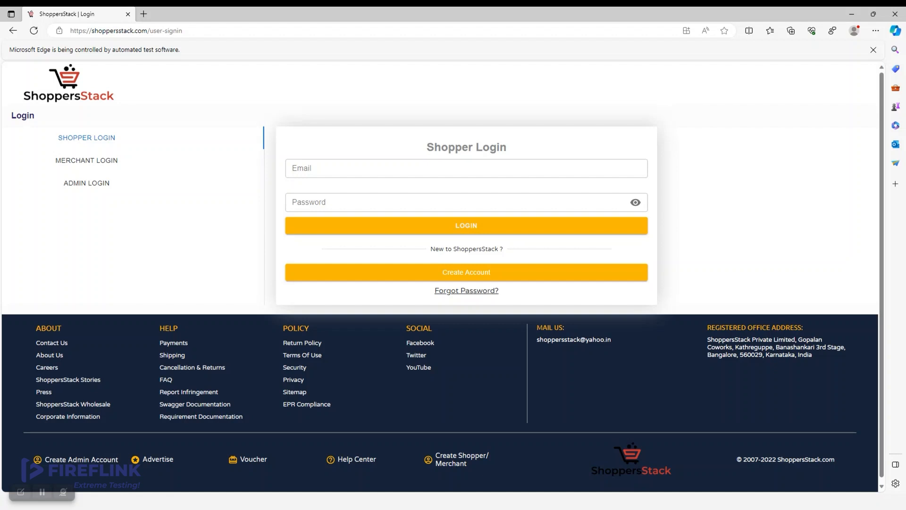
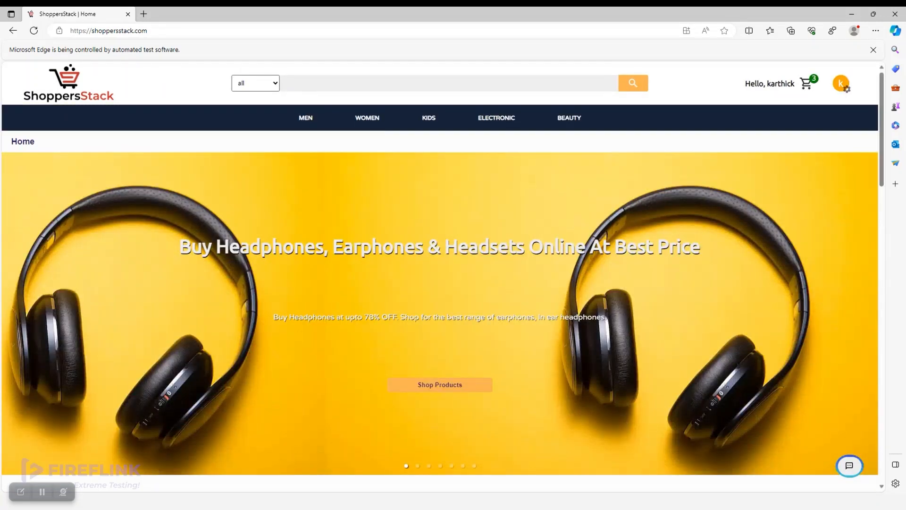
pyautogui.press('Escape')
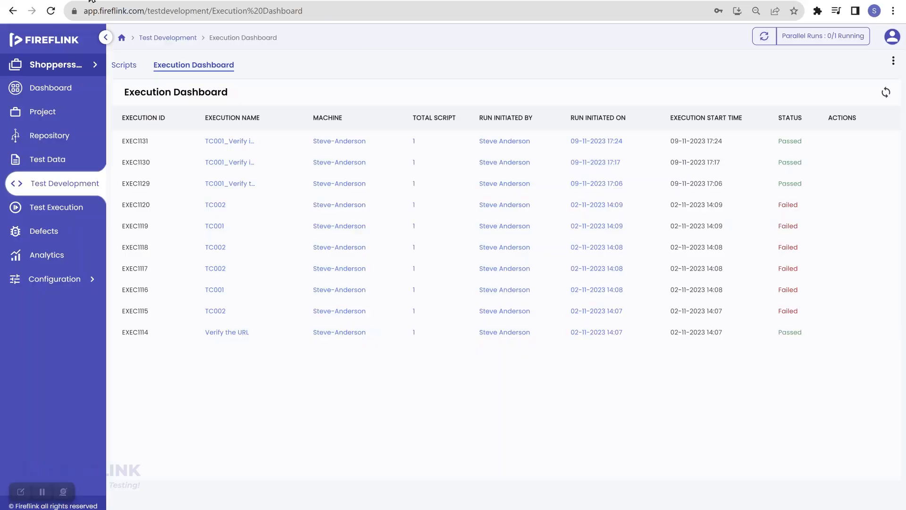
# - Check EXEC1131's report down to the login script's 7 of 7 passed steps, then return to Test Development
pyautogui.click(792, 141)
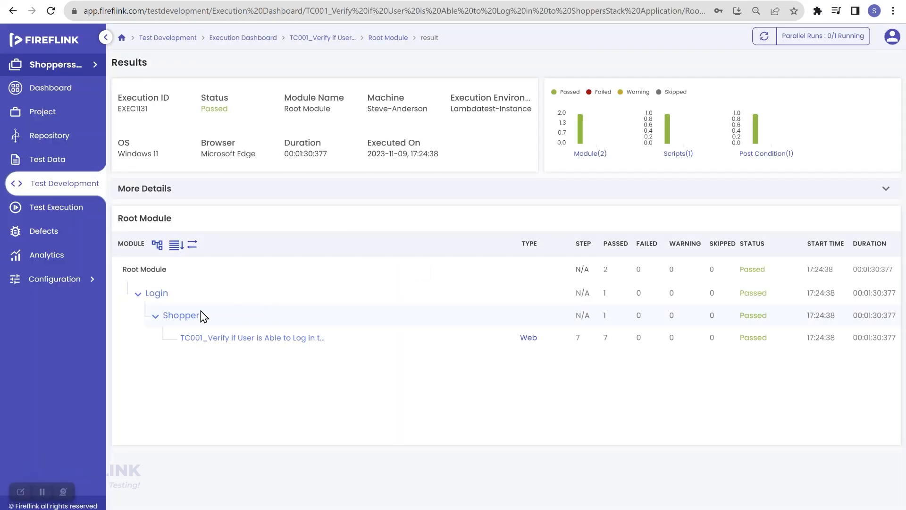
pyautogui.click(259, 339)
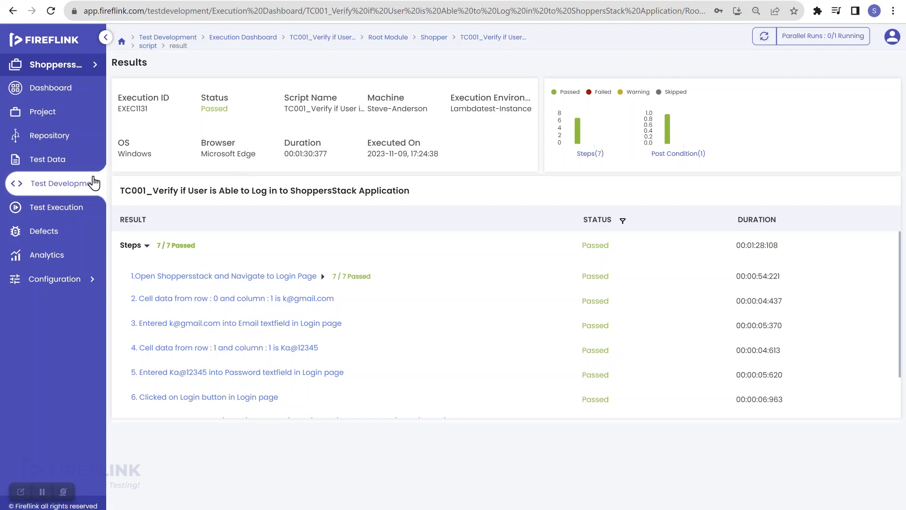
pyautogui.click(60, 185)
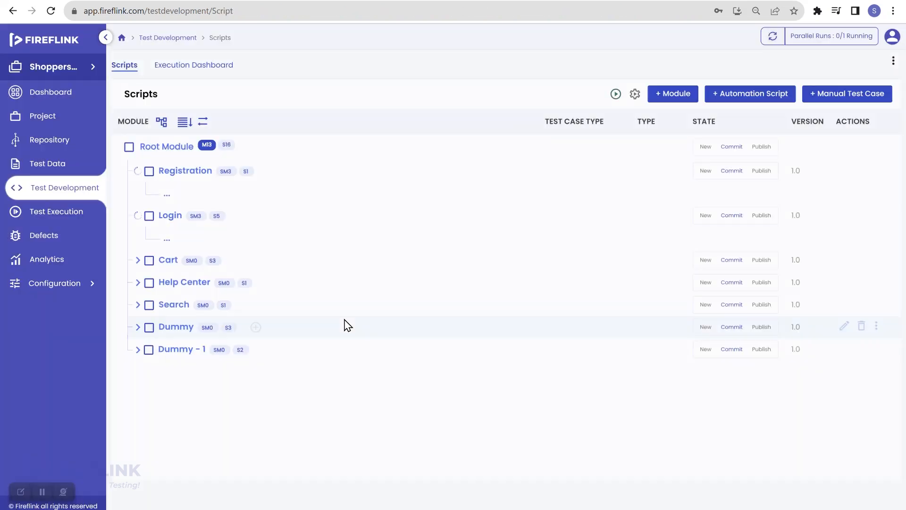
# - Open TC001_Verify the User is Able to Register under Registration > Shopper to see its 21/21 passed steps
pyautogui.click(156, 194)
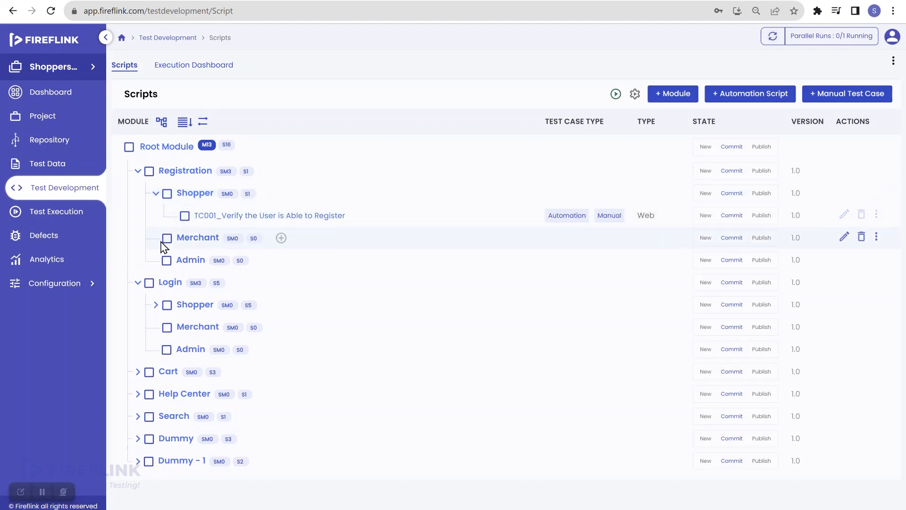
pyautogui.click(224, 221)
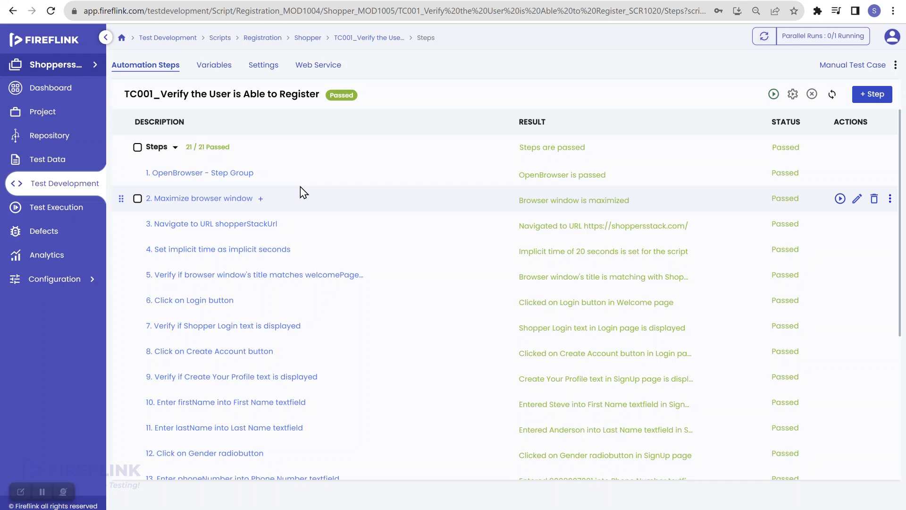
pyautogui.click(50, 71)
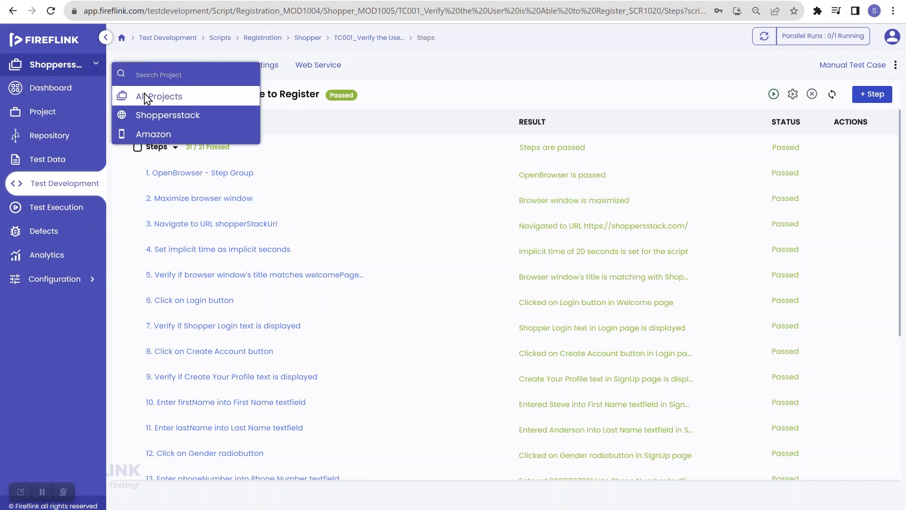
# - Switch to All Projects and show the Configuration > Integrations page with BrowserStack, SauceLabs and Lambda Test
pyautogui.click(142, 96)
pyautogui.click(92, 138)
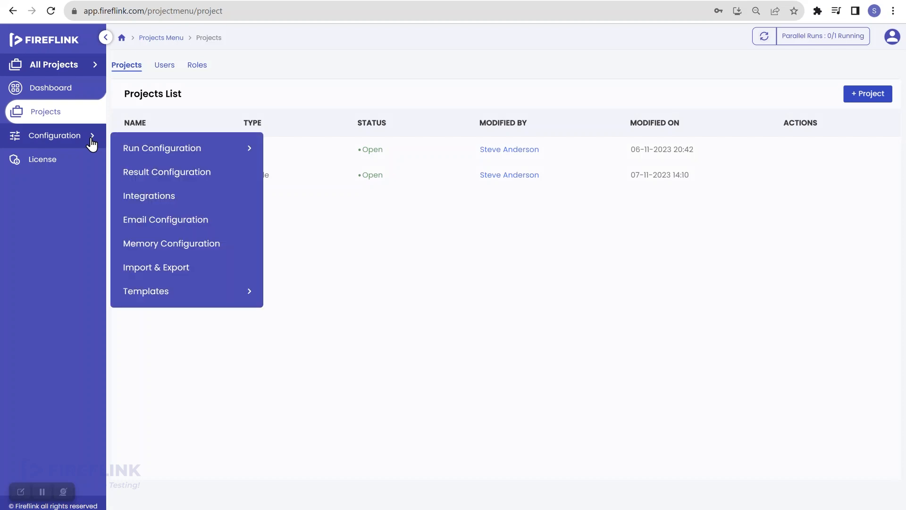
pyautogui.click(180, 205)
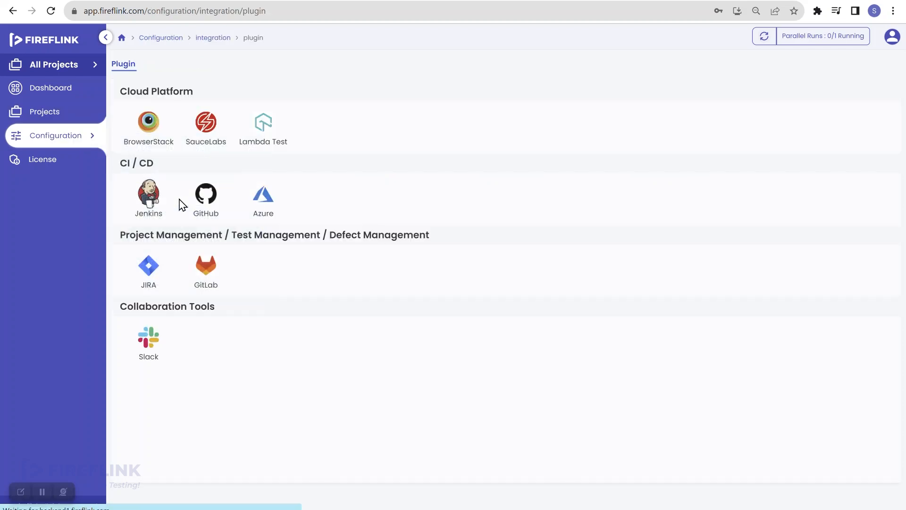